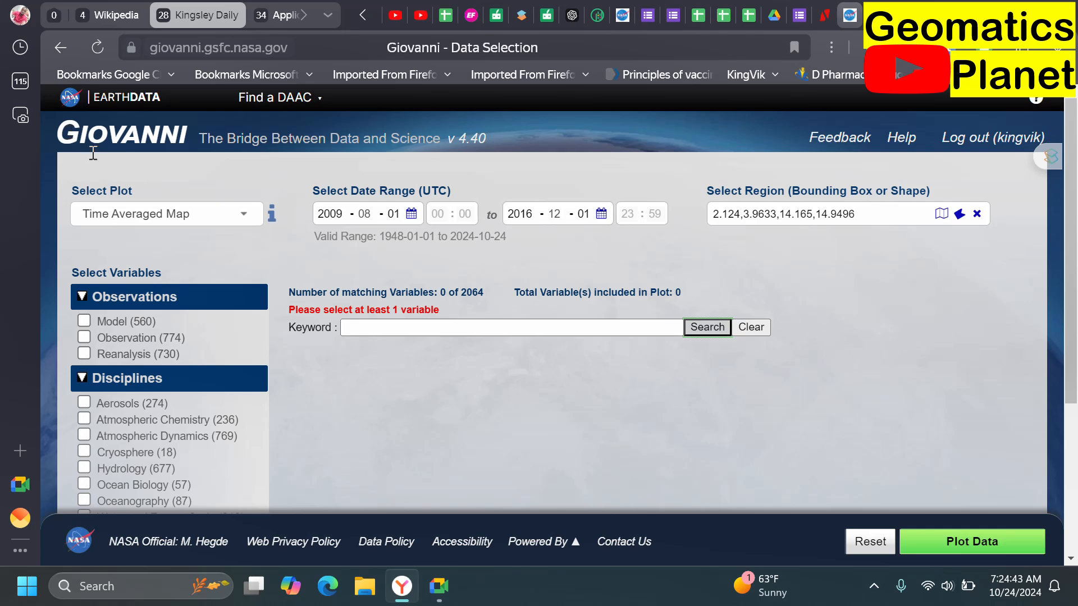
Step: Look over the data selection page and the list of available plot types
scroll(140, 292, down, 4)
scroll(157, 326, up, 4)
scroll(210, 247, down, 4)
scroll(209, 251, up, 4)
click(247, 219)
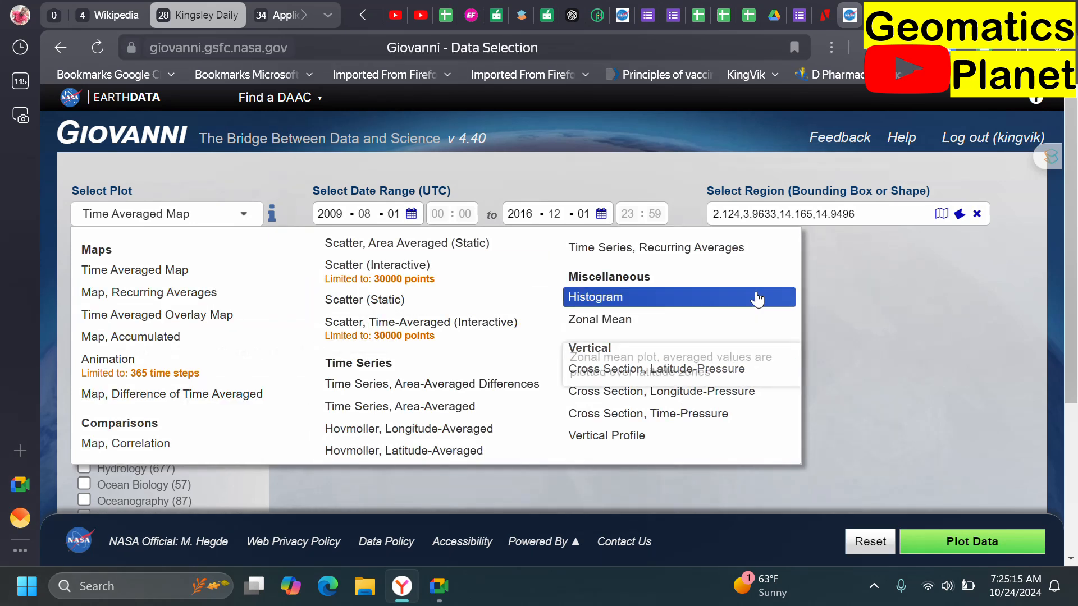
click(893, 313)
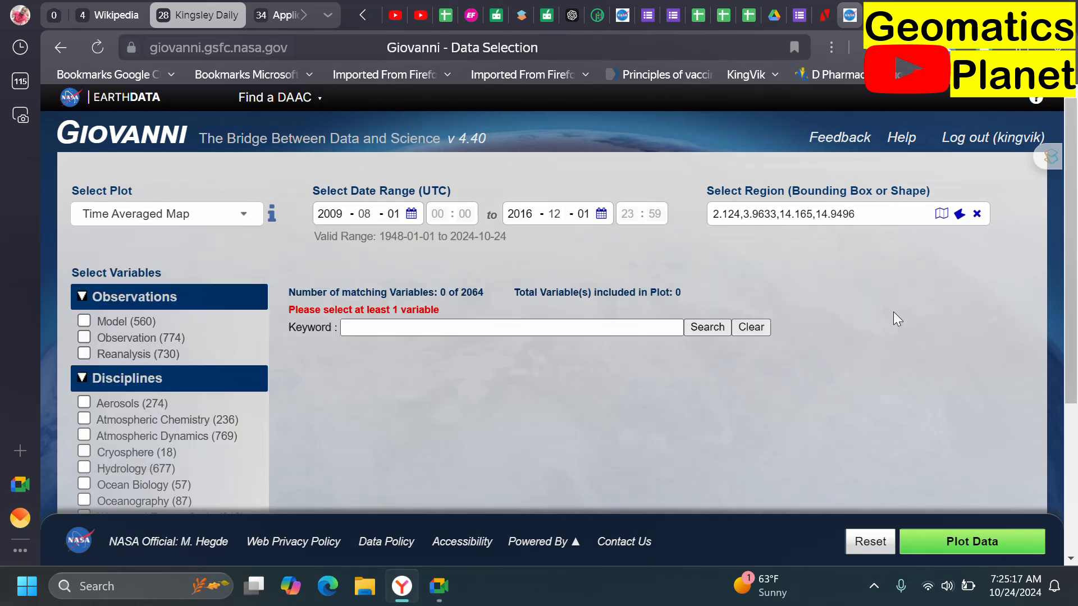
Step: Examine the variable filters under Observations, Disciplines and Measurements
scroll(96, 258, down, 2)
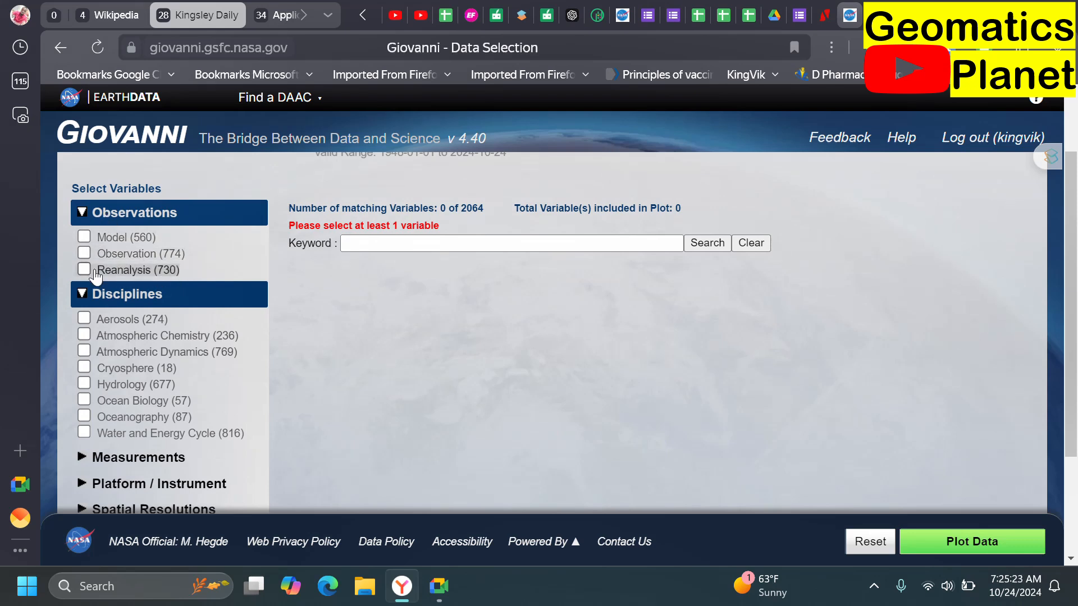
scroll(171, 293, down, 3)
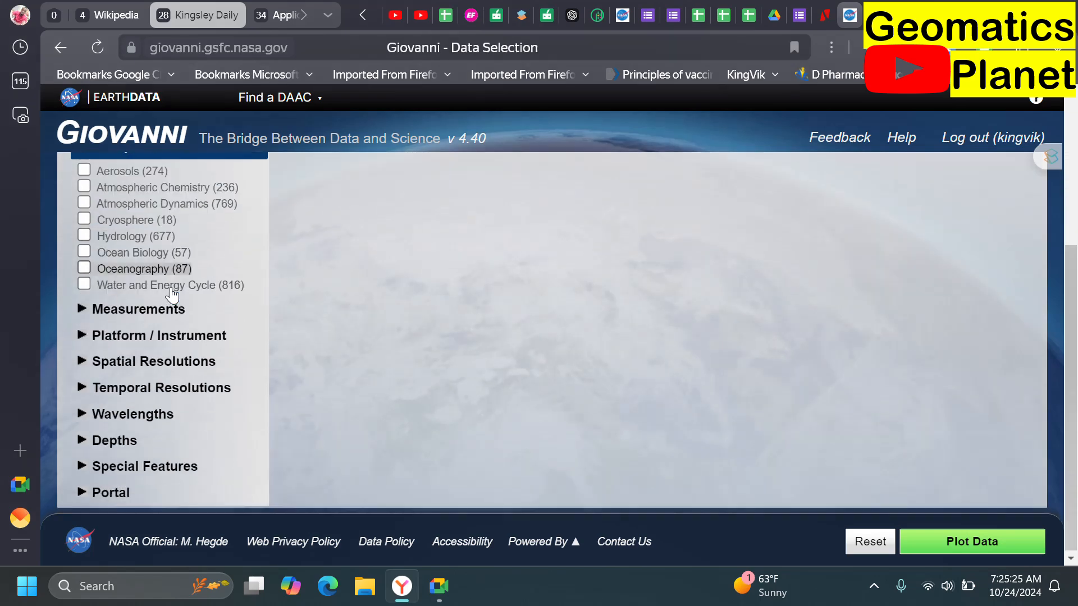
scroll(112, 281, up, 2)
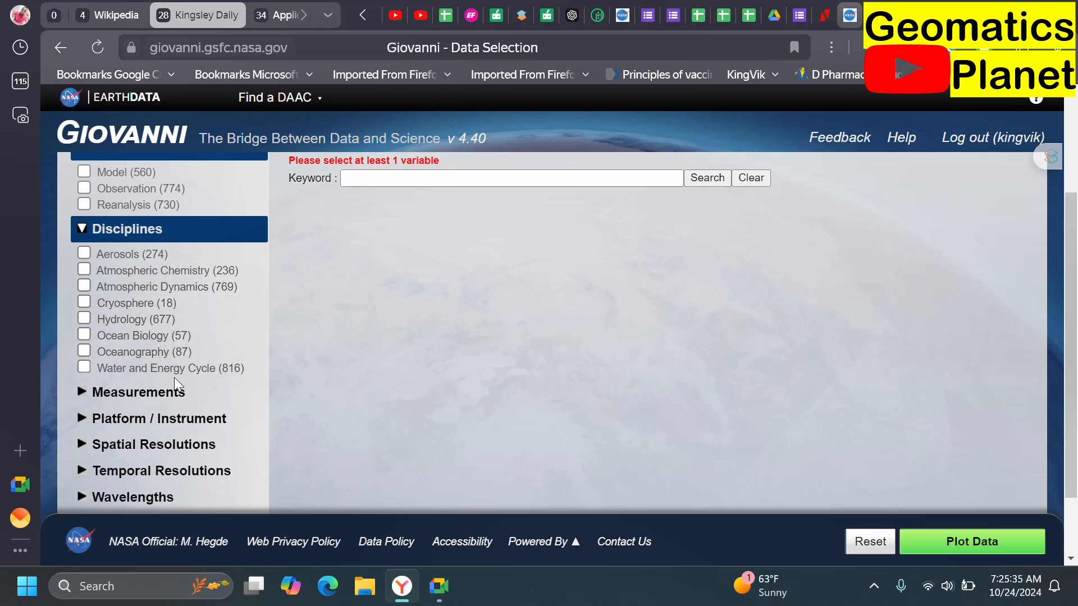
scroll(174, 377, down, 2)
click(84, 313)
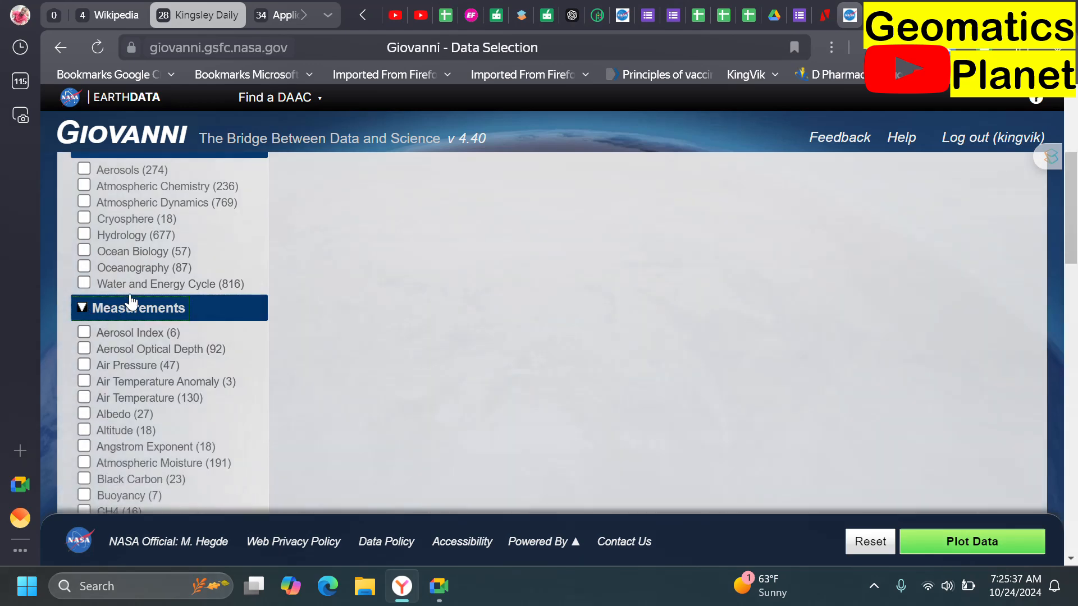
scroll(132, 295, down, 2)
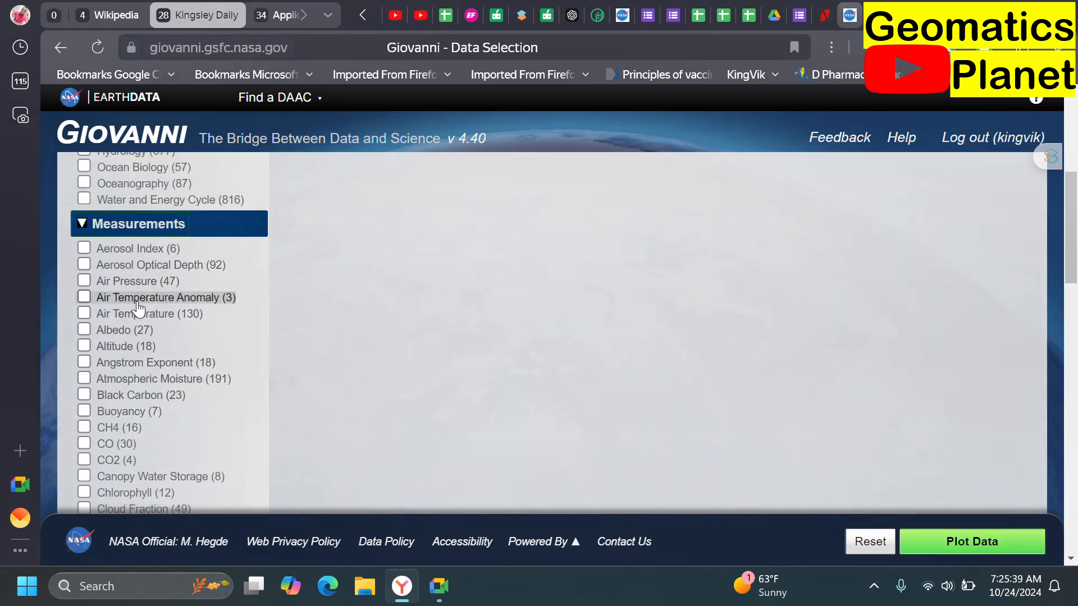
scroll(121, 309, down, 2)
scroll(109, 387, down, 10)
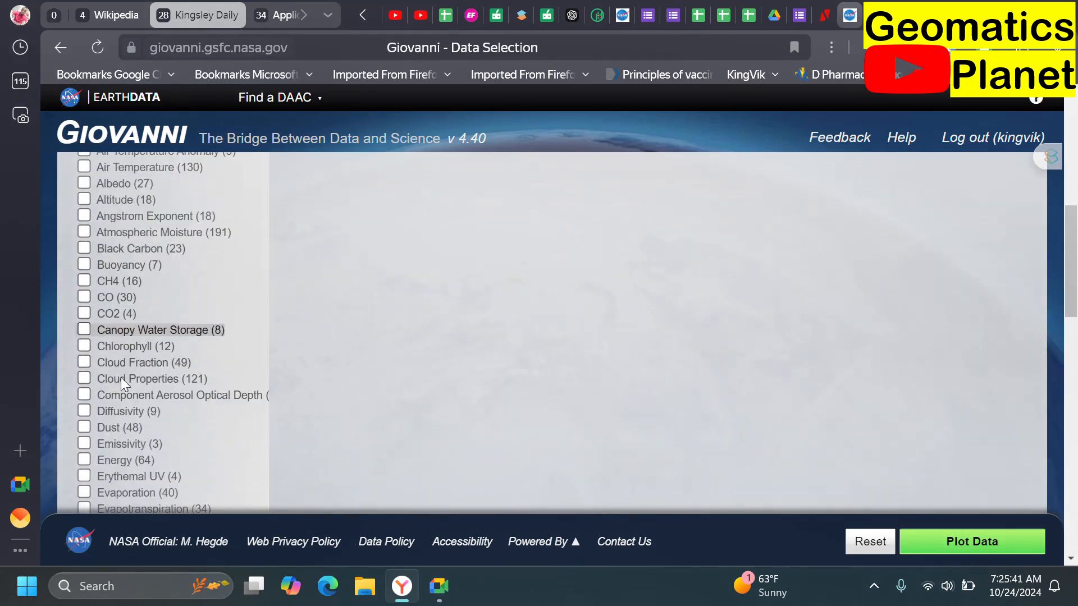
scroll(98, 321, down, 15)
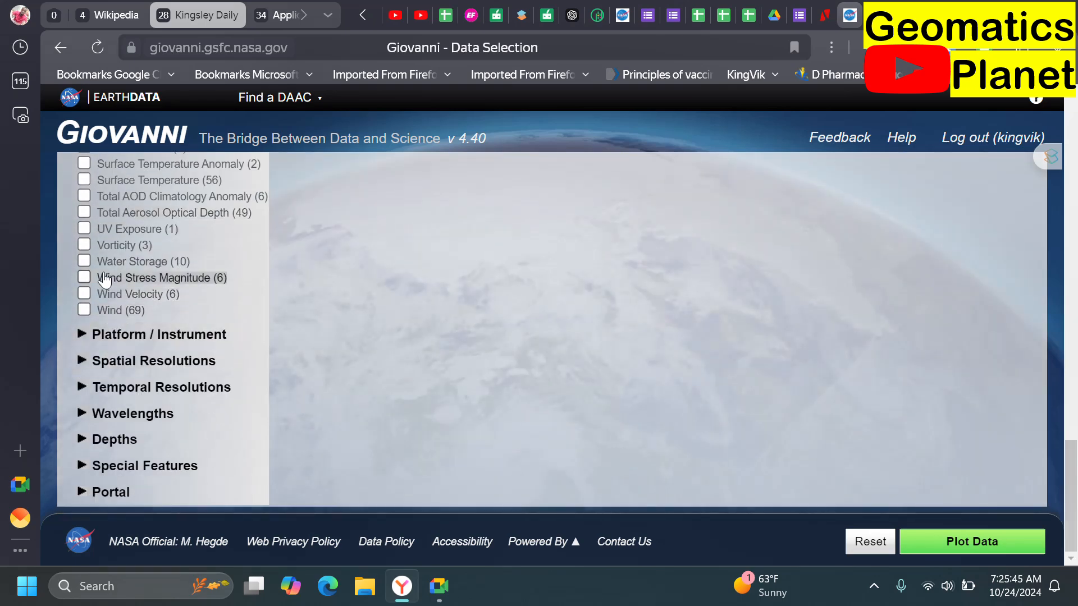
Step: Expand the Platform / Instrument filter and review the listed satellites, instruments and models
click(115, 336)
scroll(126, 323, down, 3)
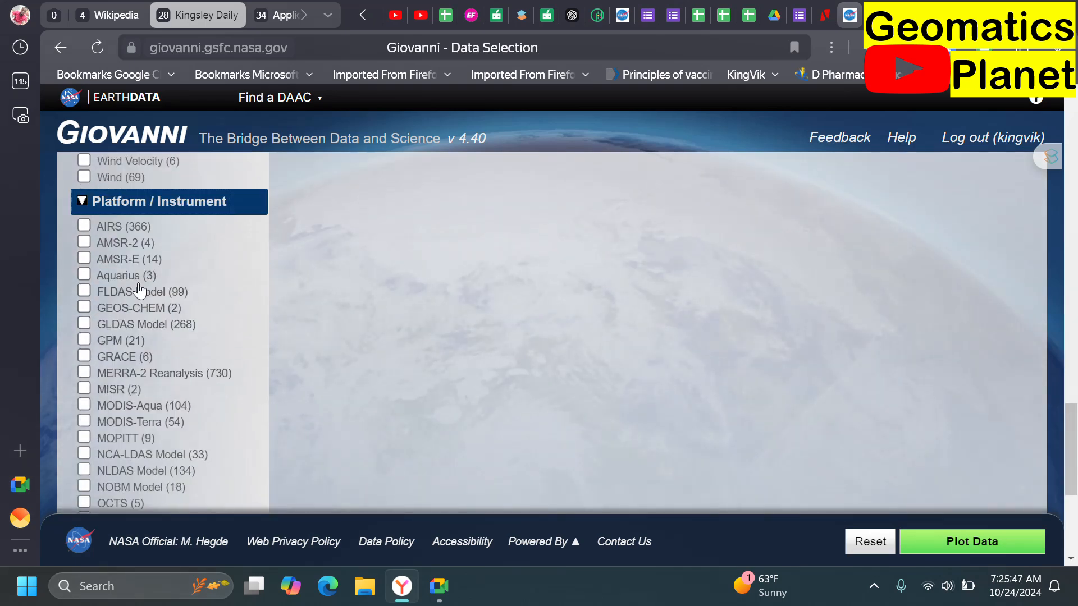
scroll(140, 274, down, 3)
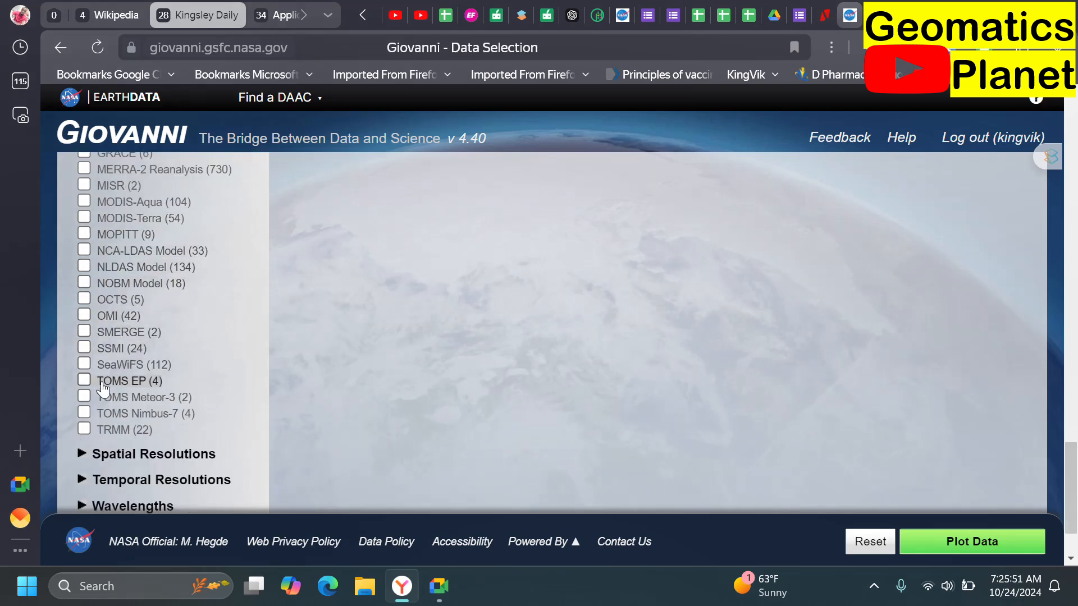
scroll(123, 303, up, 1)
scroll(125, 306, up, 1)
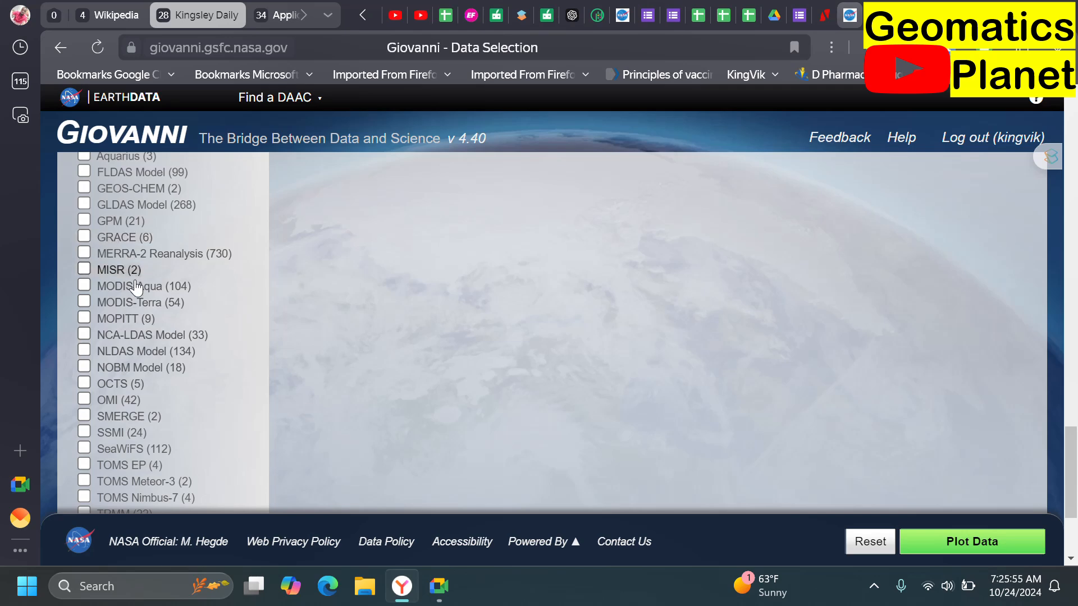
scroll(109, 336, up, 3)
scroll(114, 336, down, 6)
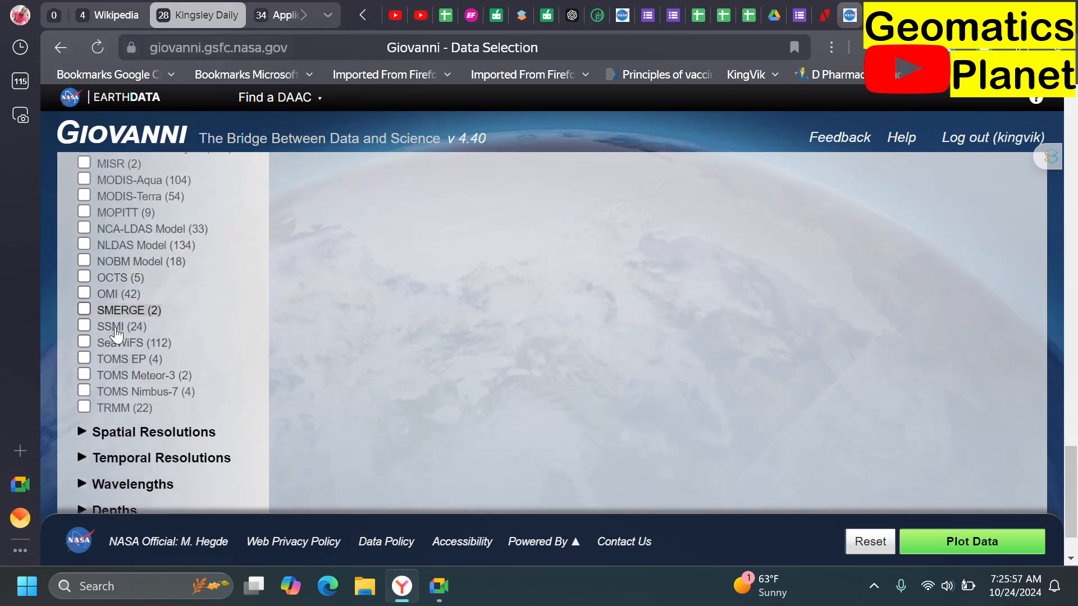
Step: Expand the Spatial Resolutions and Temporal Resolutions filters and review their options
click(98, 372)
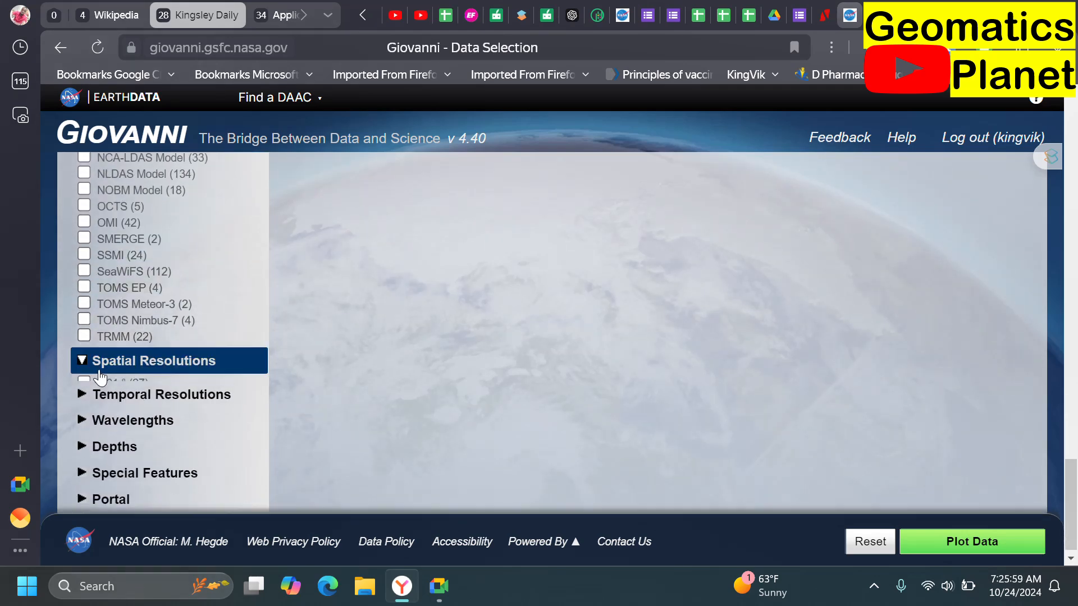
scroll(138, 336, down, 4)
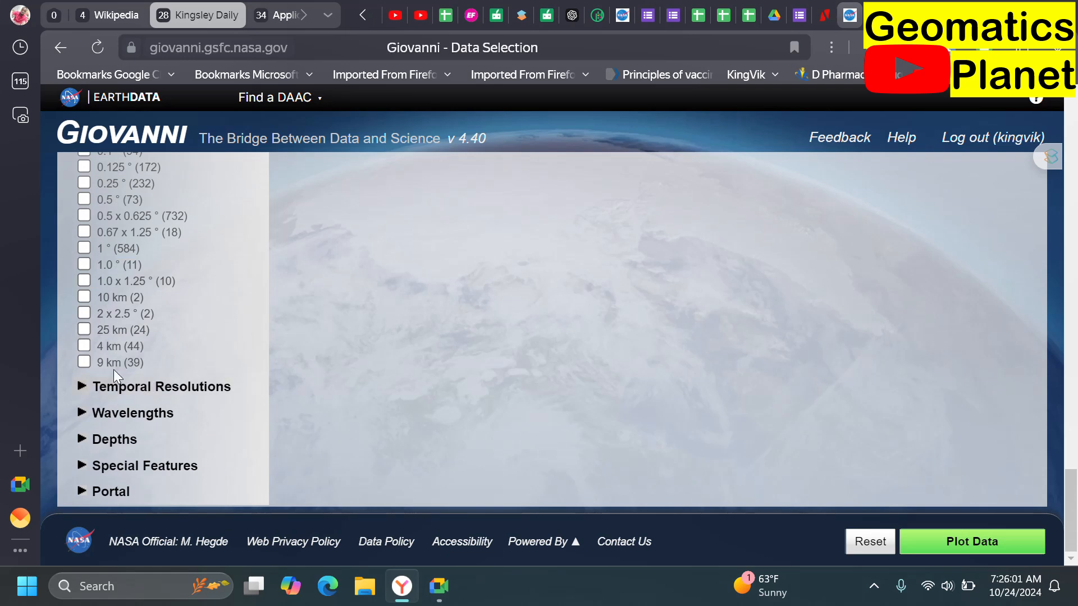
scroll(112, 375, up, 2)
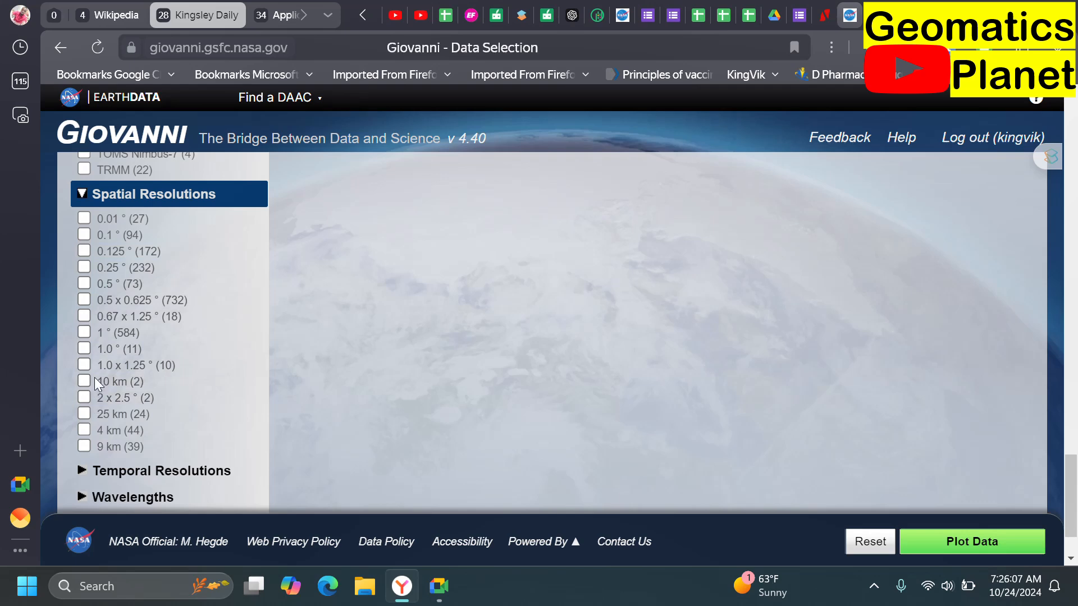
scroll(129, 376, down, 2)
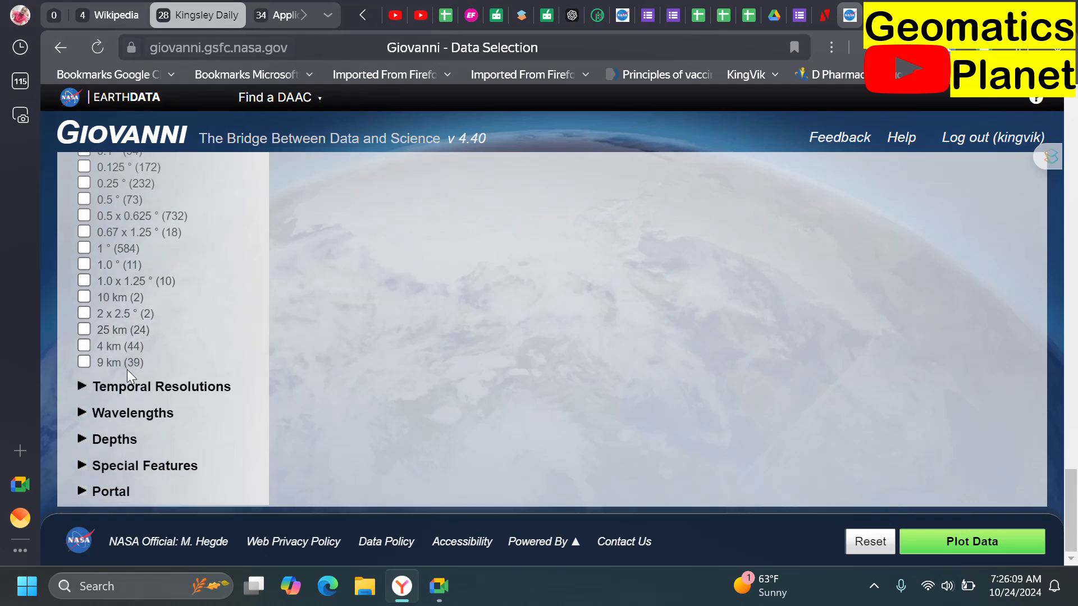
click(142, 389)
scroll(146, 359, down, 3)
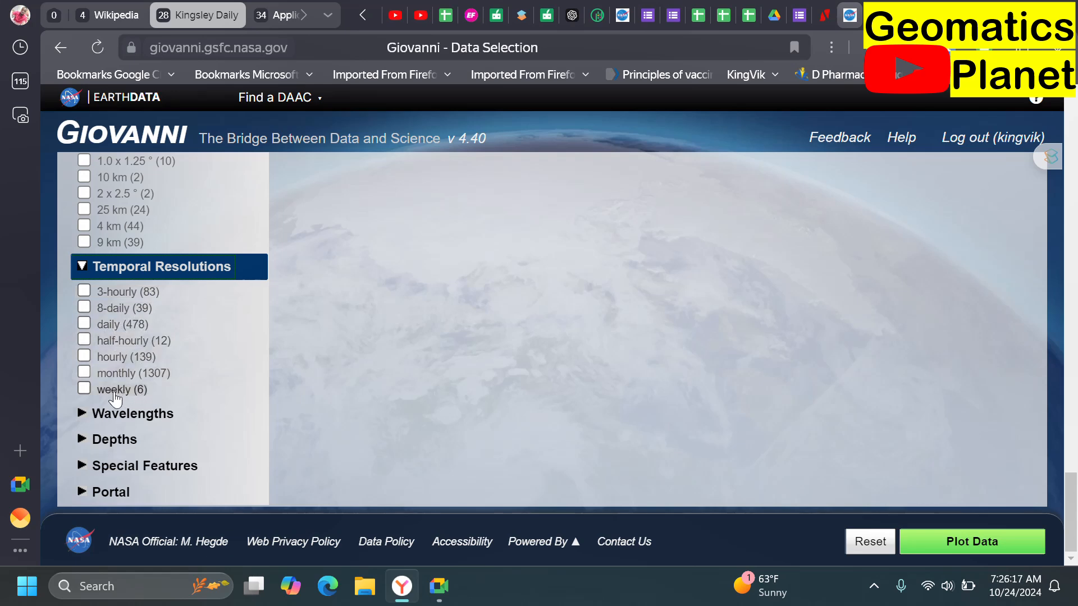
Step: Expand the Wavelengths, Depths and Special Features filters and review their options
click(112, 415)
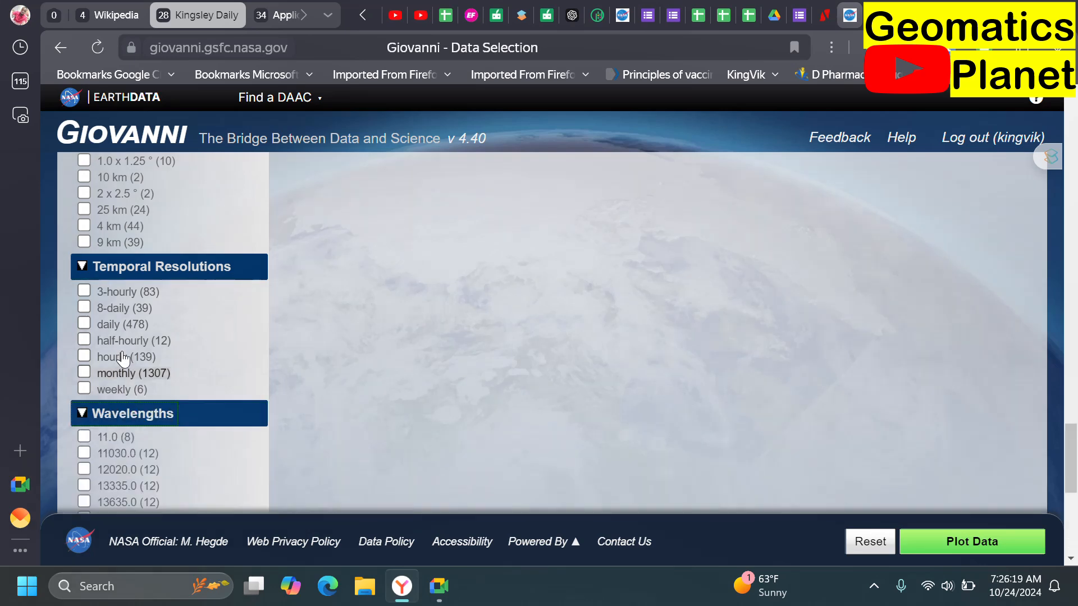
scroll(129, 363, down, 7)
scroll(133, 379, down, 4)
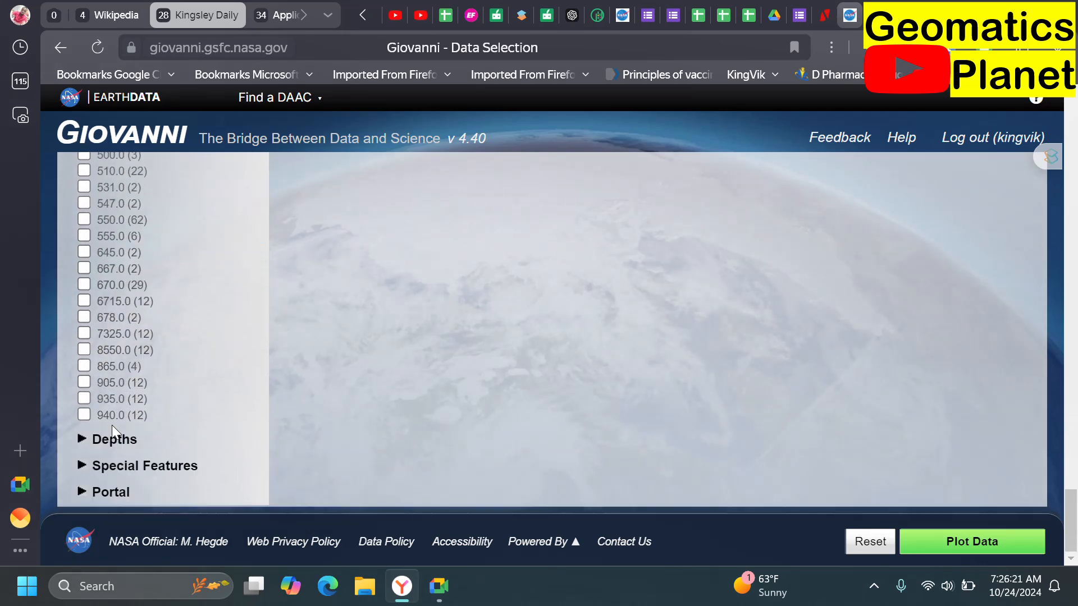
click(113, 439)
scroll(129, 400, down, 10)
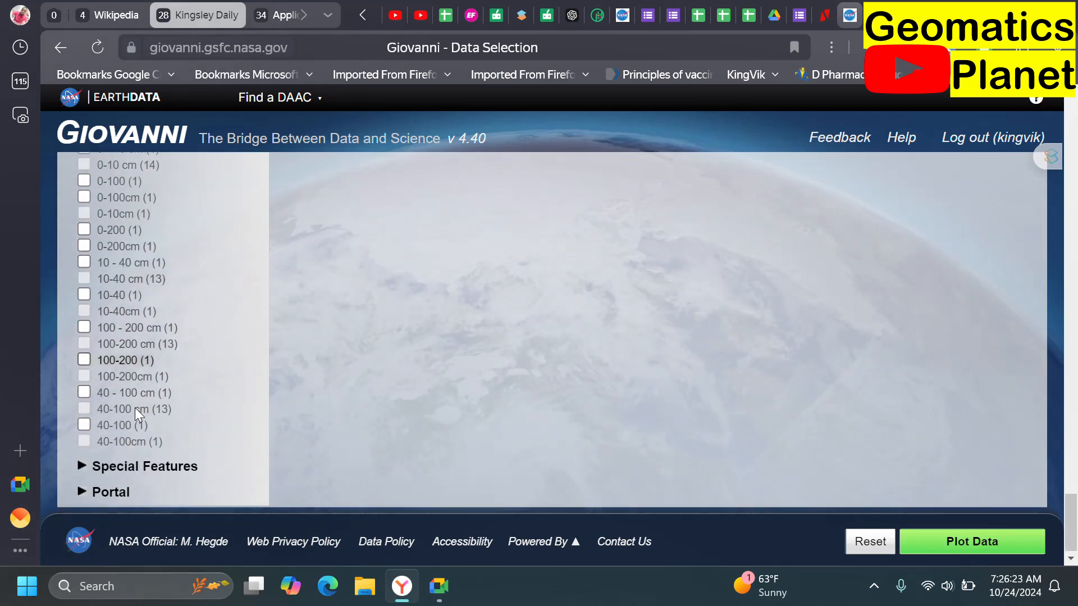
click(136, 466)
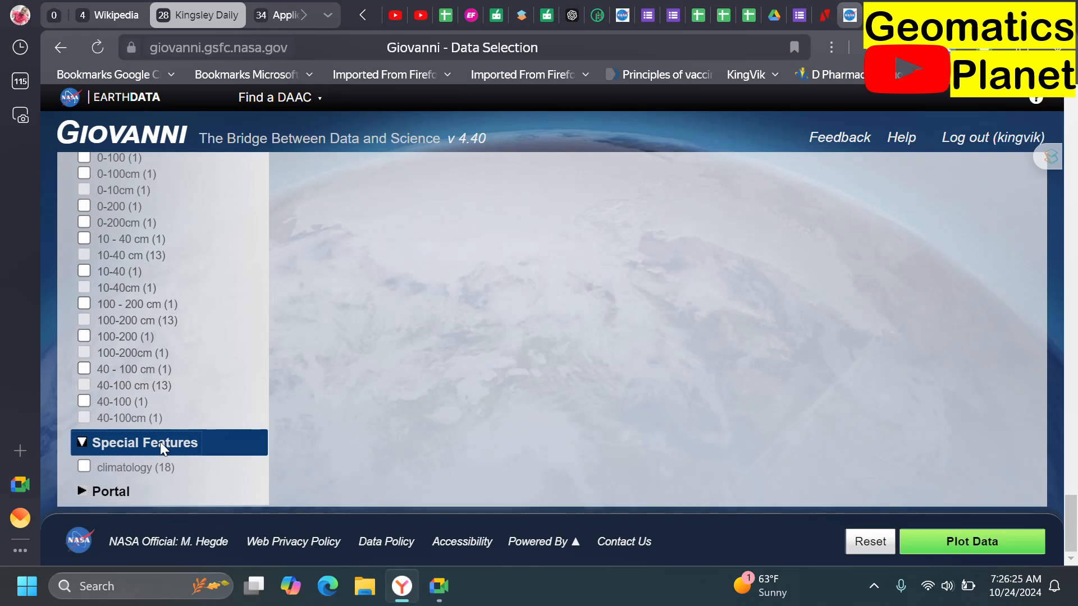
scroll(125, 466, up, 20)
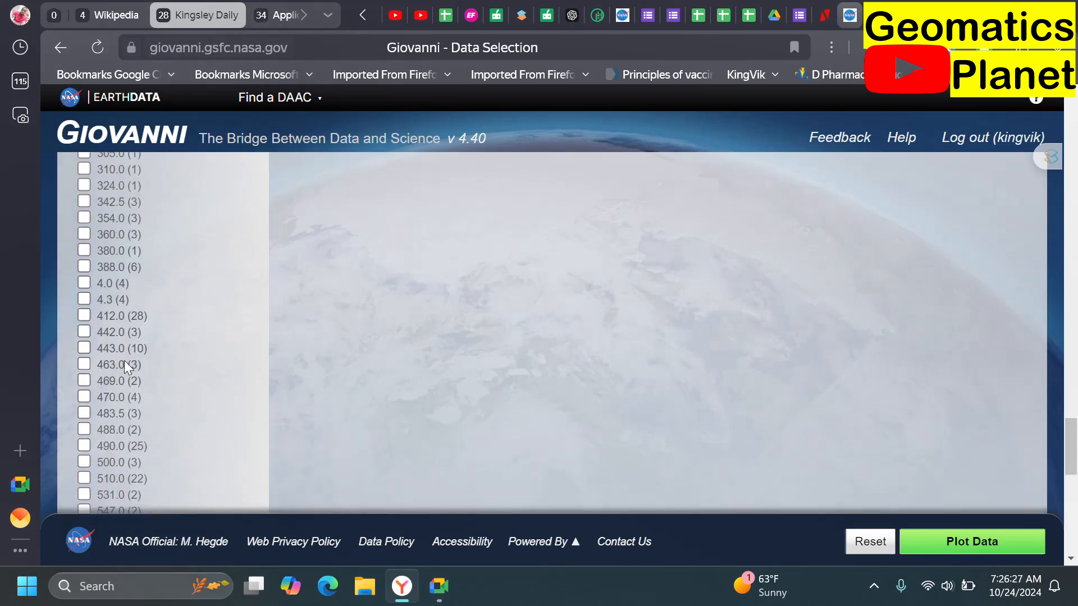
scroll(126, 310, up, 15)
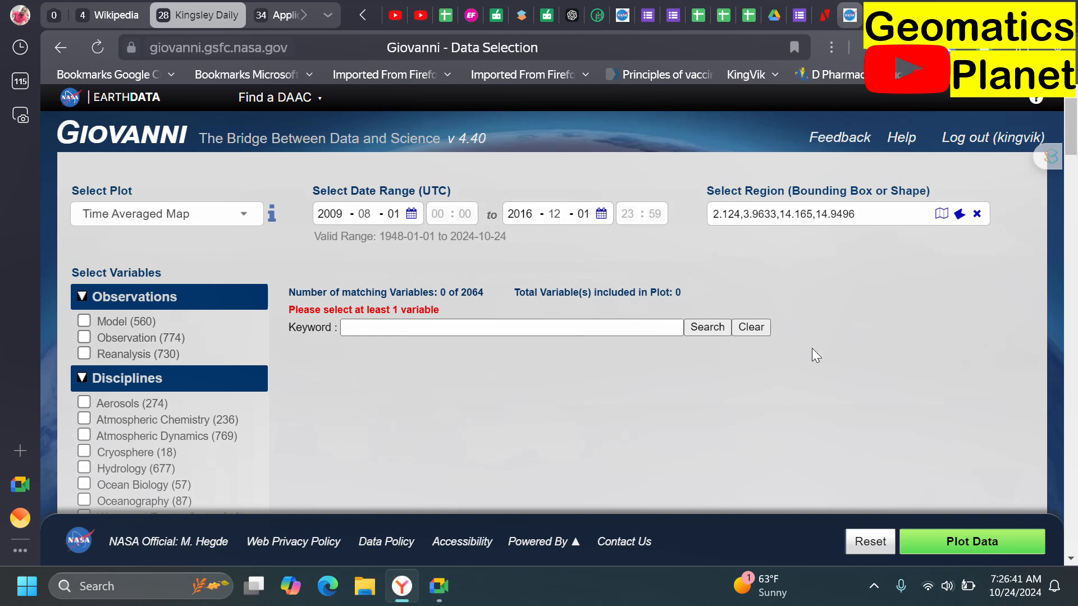
Step: Clear the region's bounding box coordinates and enter the suggested term Precipitation as the variable search keyword
click(977, 214)
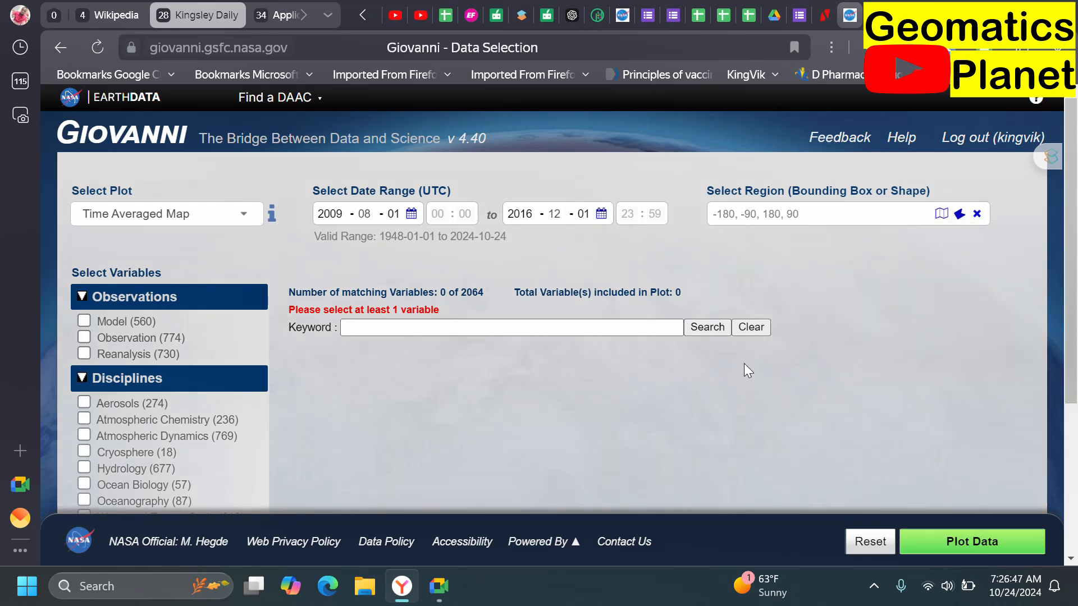
click(458, 326)
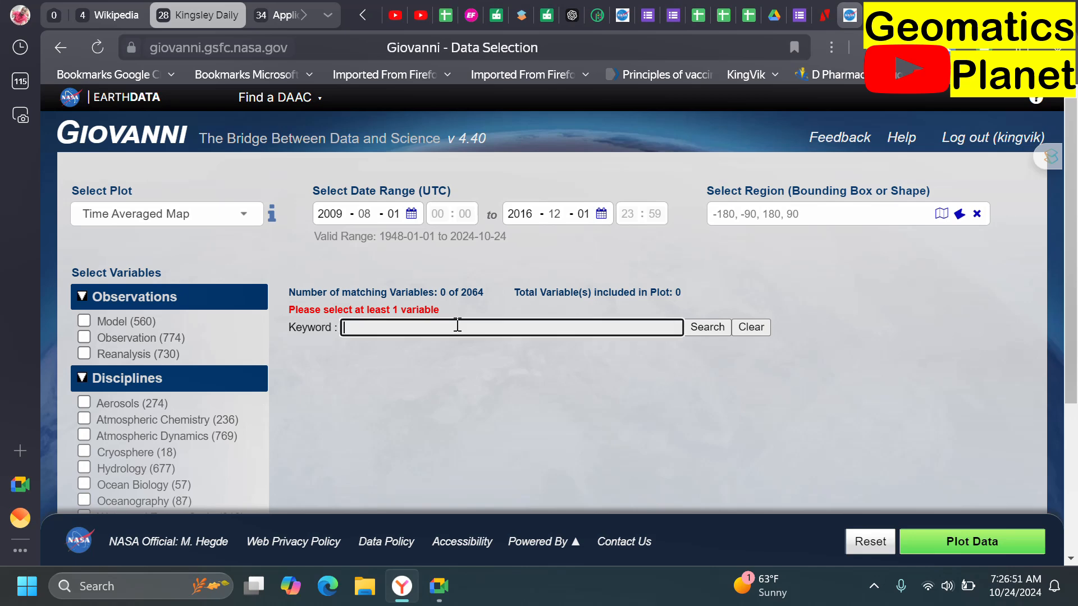
scroll(371, 288, down, 4)
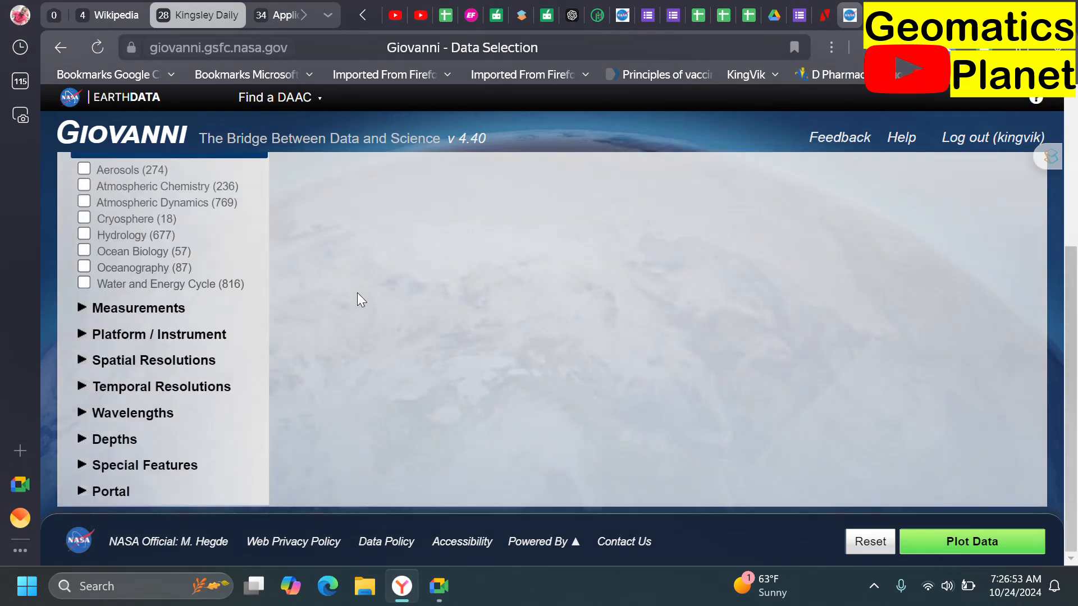
scroll(393, 371, up, 4)
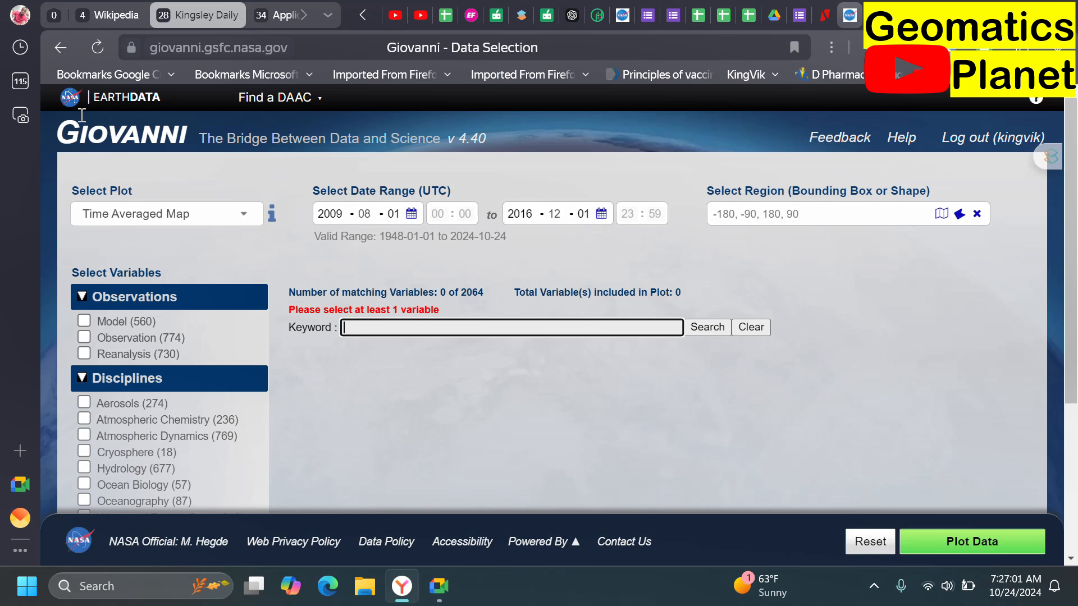
scroll(361, 315, down, 4)
scroll(372, 286, up, 4)
click(355, 330)
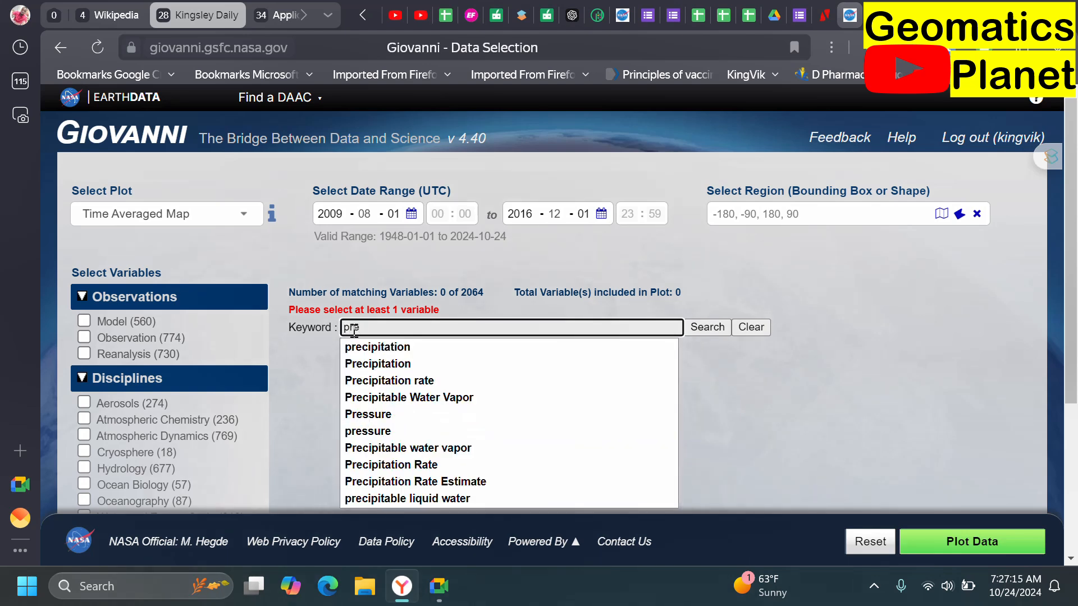
text(preci)
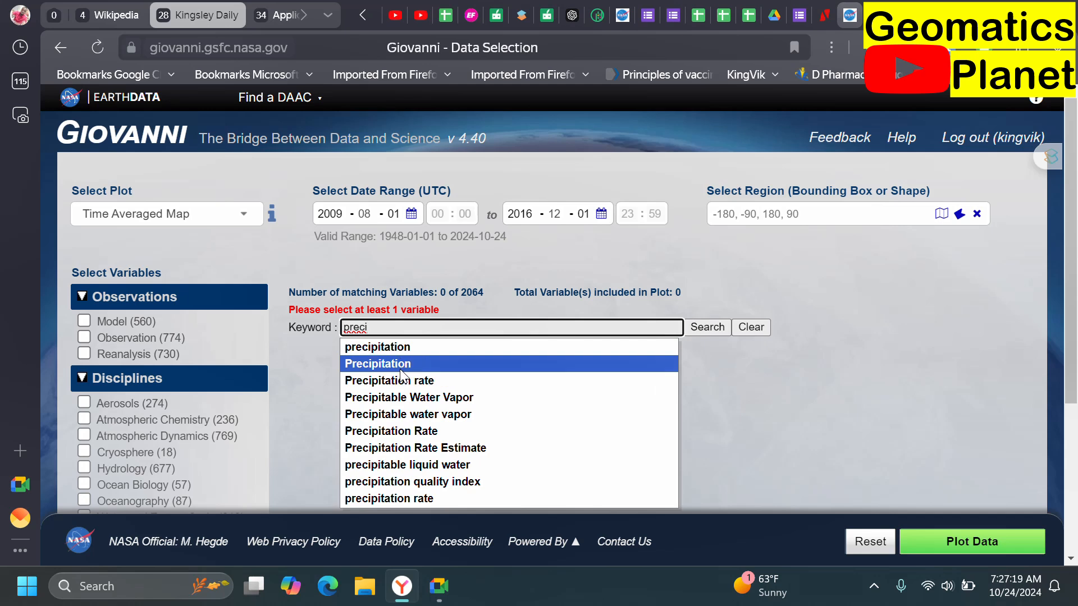
click(382, 364)
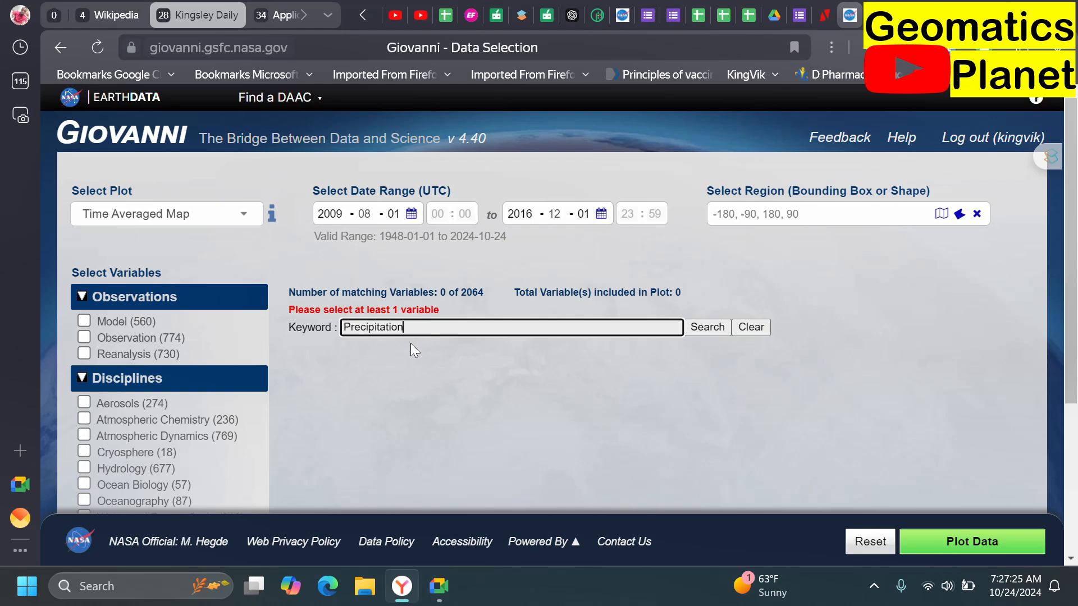
click(410, 214)
click(389, 270)
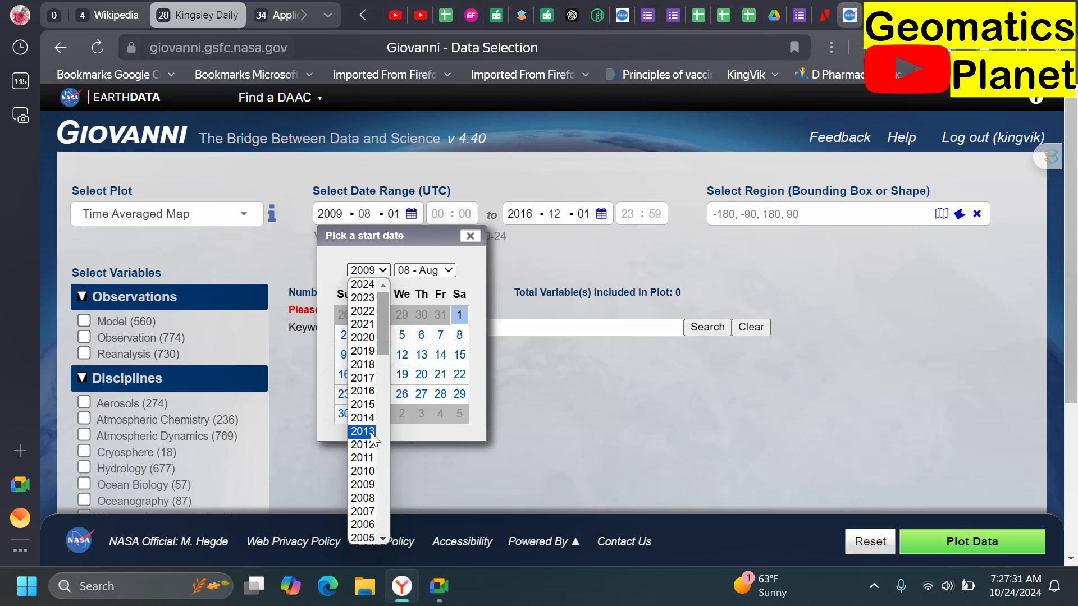
click(371, 431)
click(383, 274)
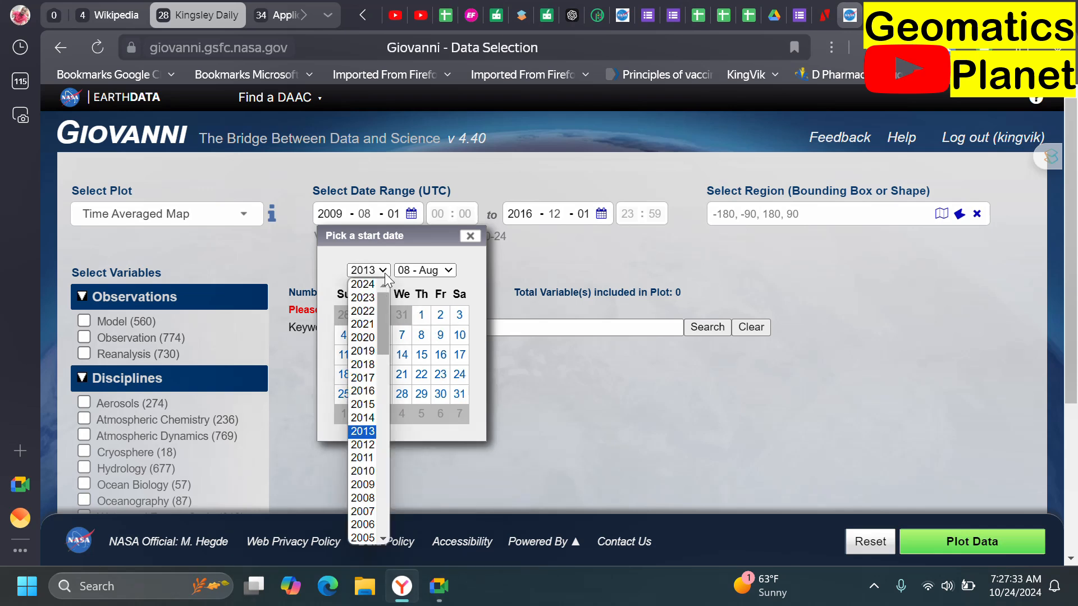
click(375, 419)
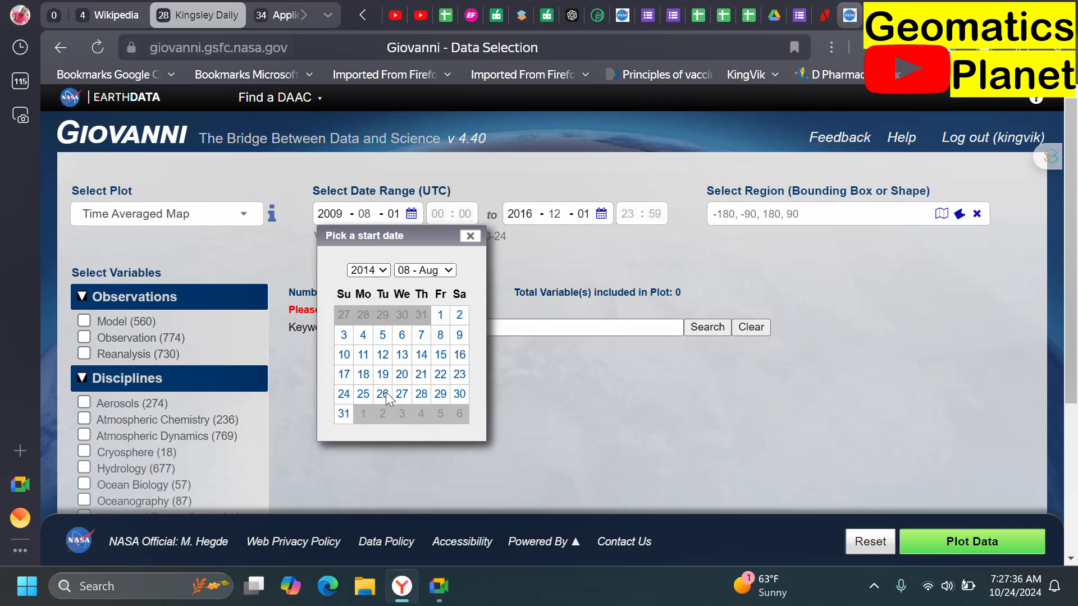
click(451, 272)
click(426, 284)
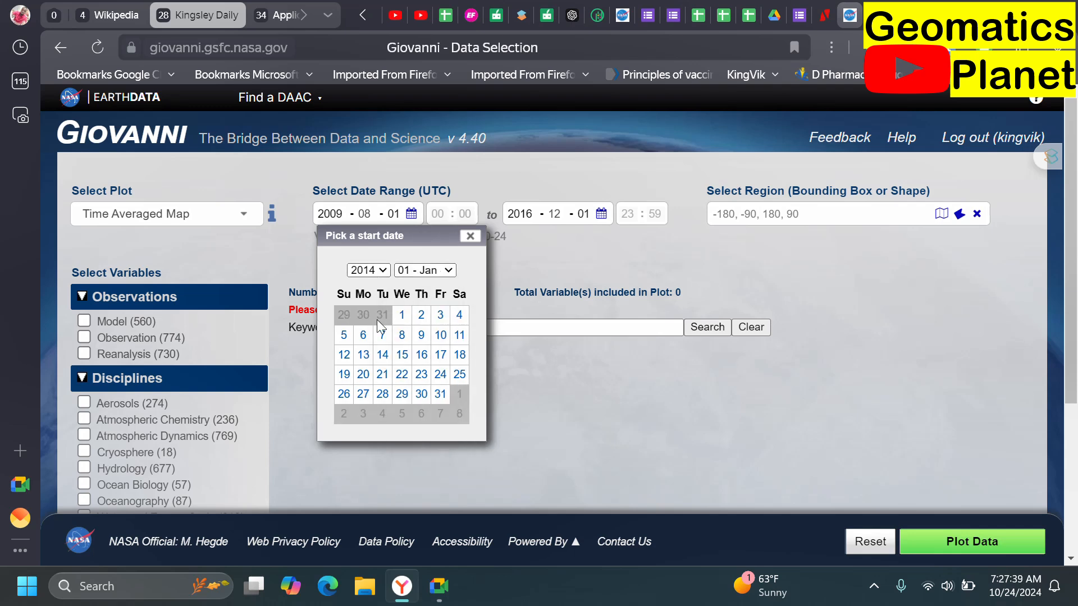
Step: Set the end date of the date range to 31 December 2014
click(602, 218)
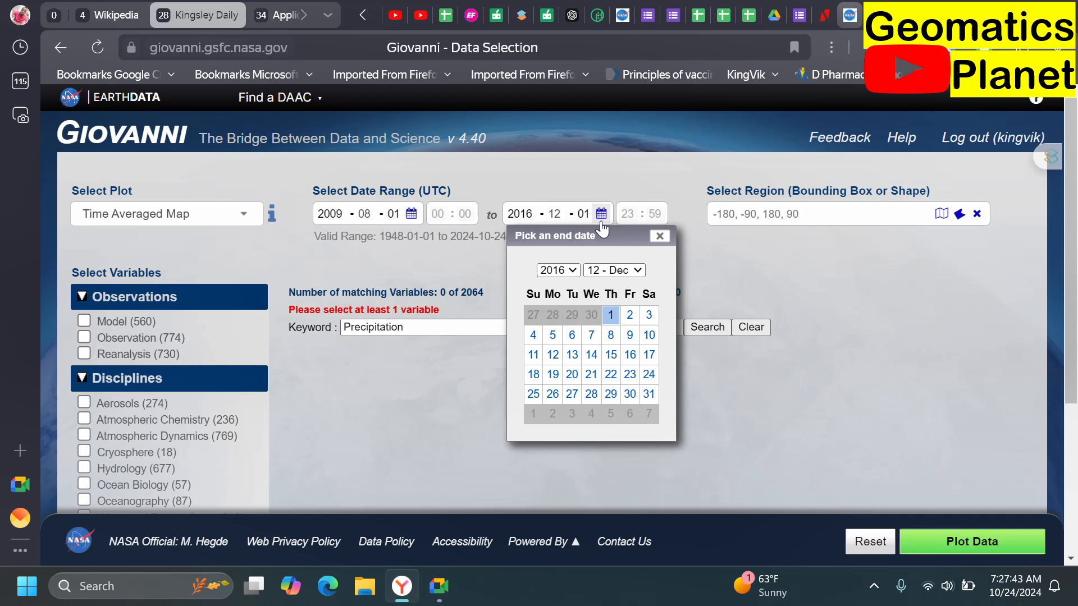
click(574, 271)
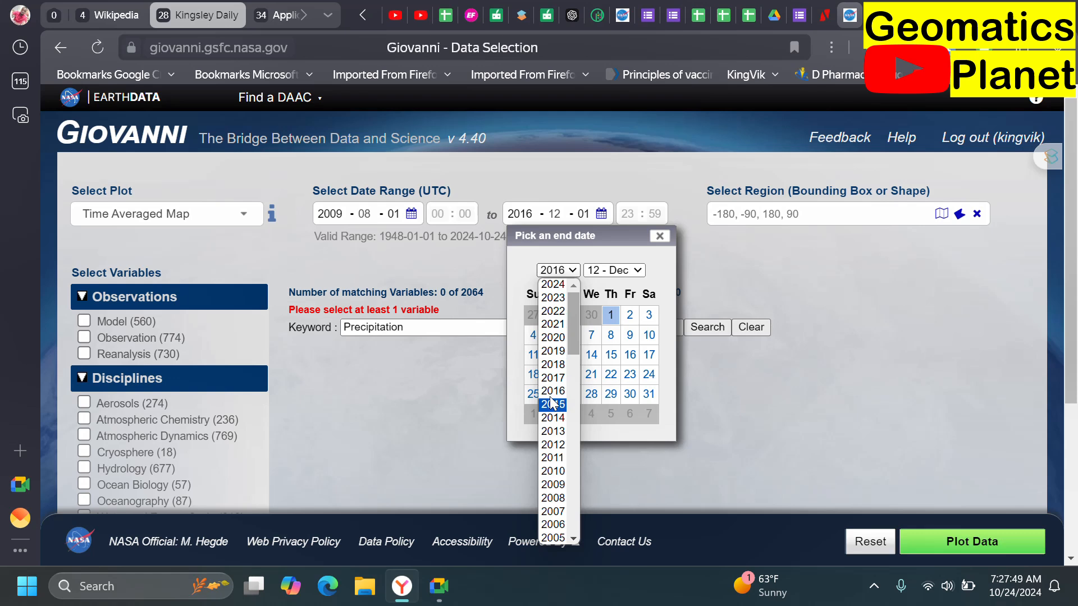
click(553, 418)
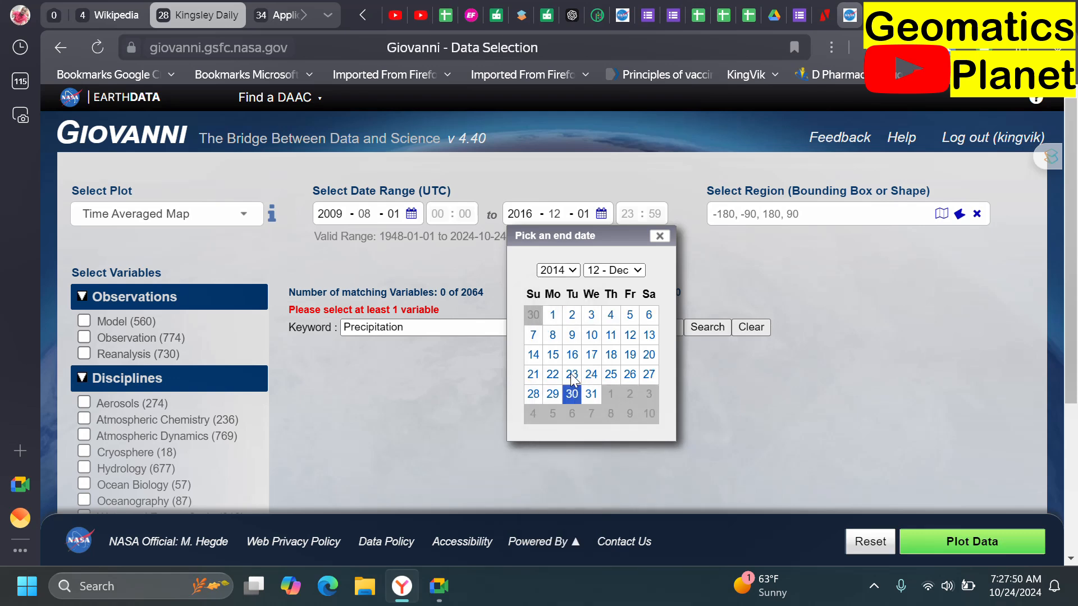
click(628, 272)
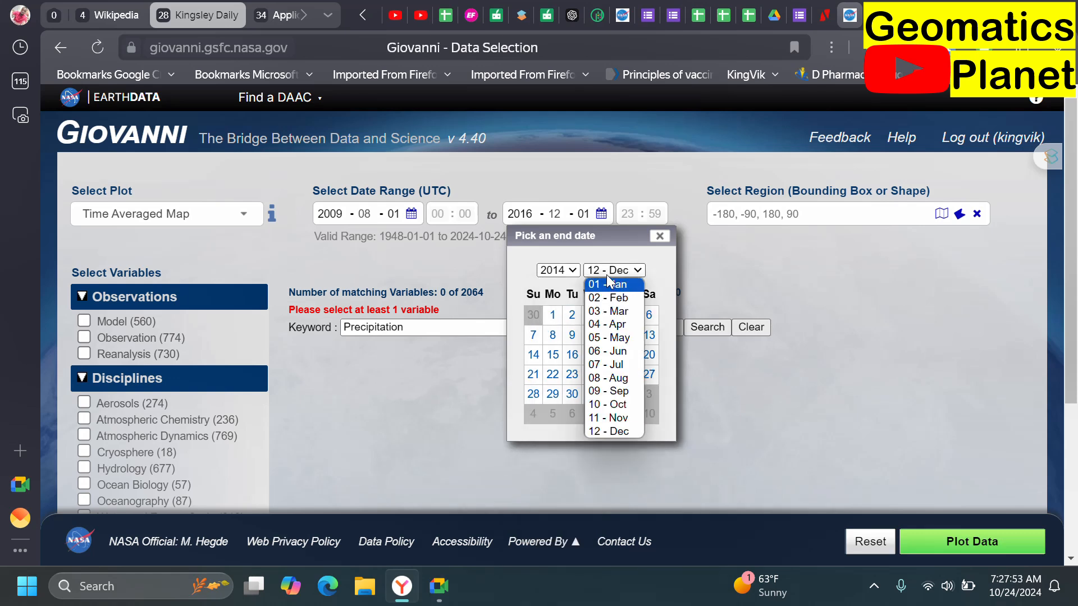
click(595, 431)
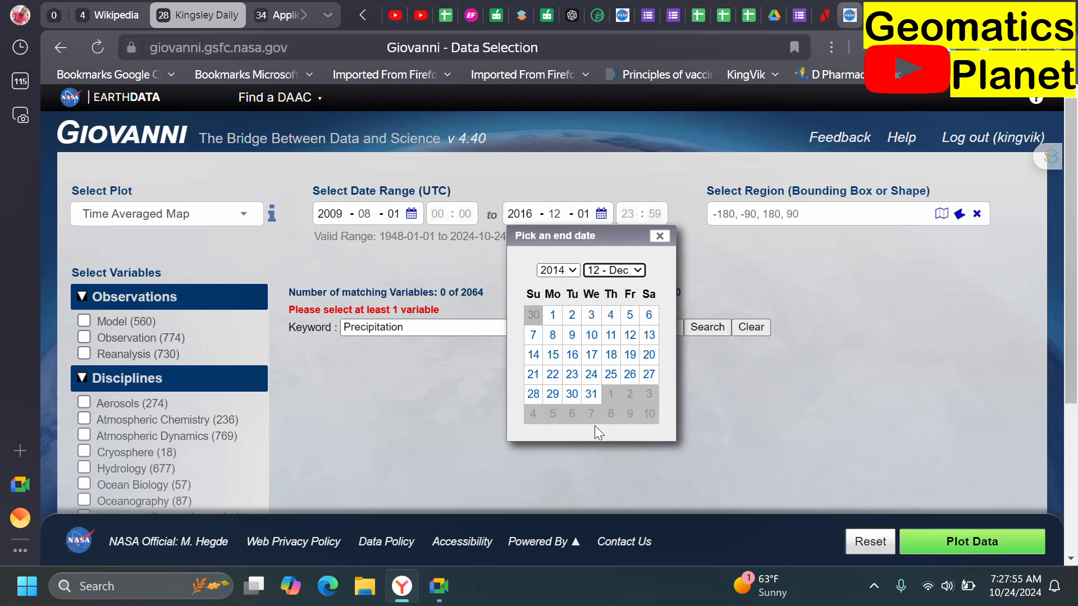
click(591, 395)
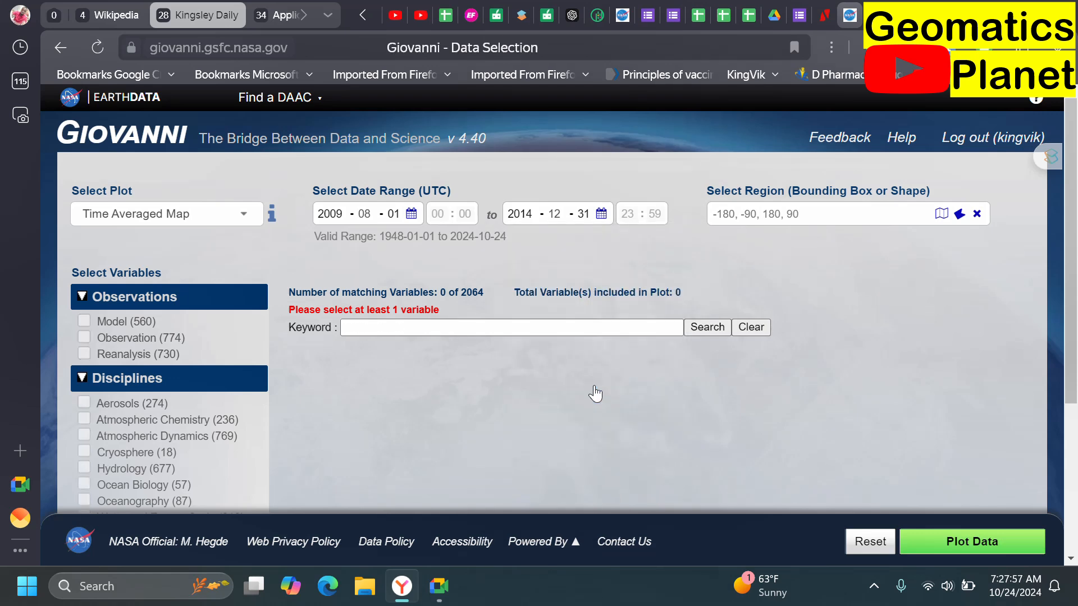
Step: Set the start date of the date range to 1 January 2014
click(411, 214)
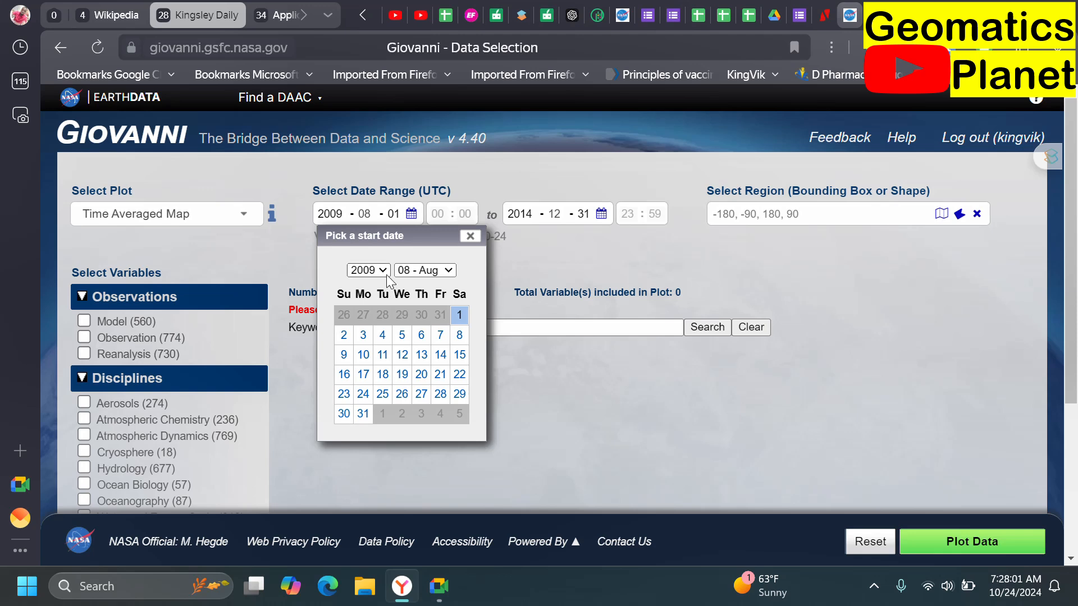
click(382, 272)
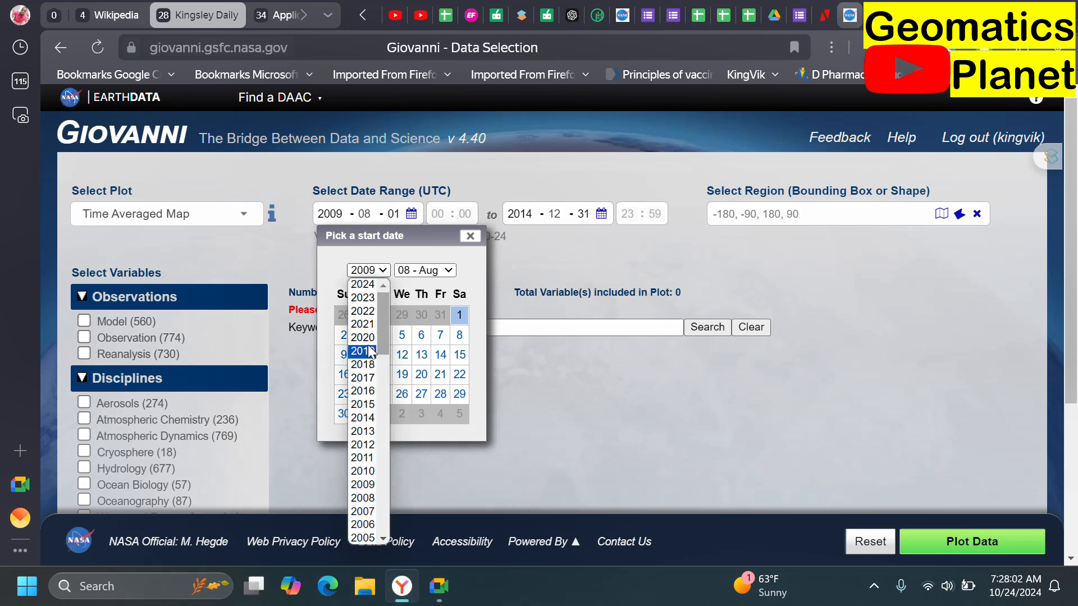
click(376, 417)
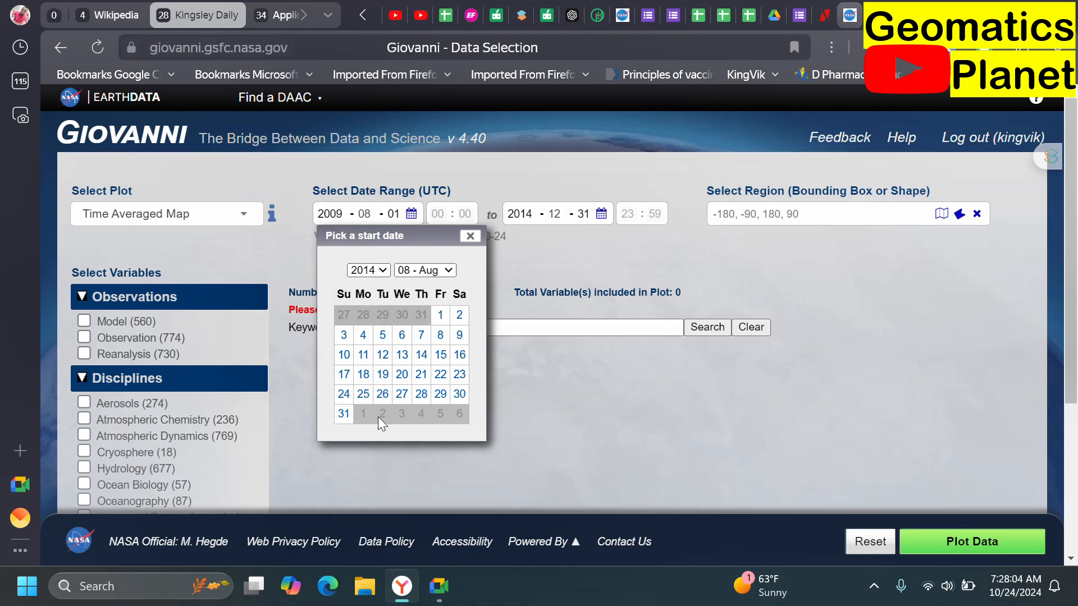
click(436, 270)
click(418, 283)
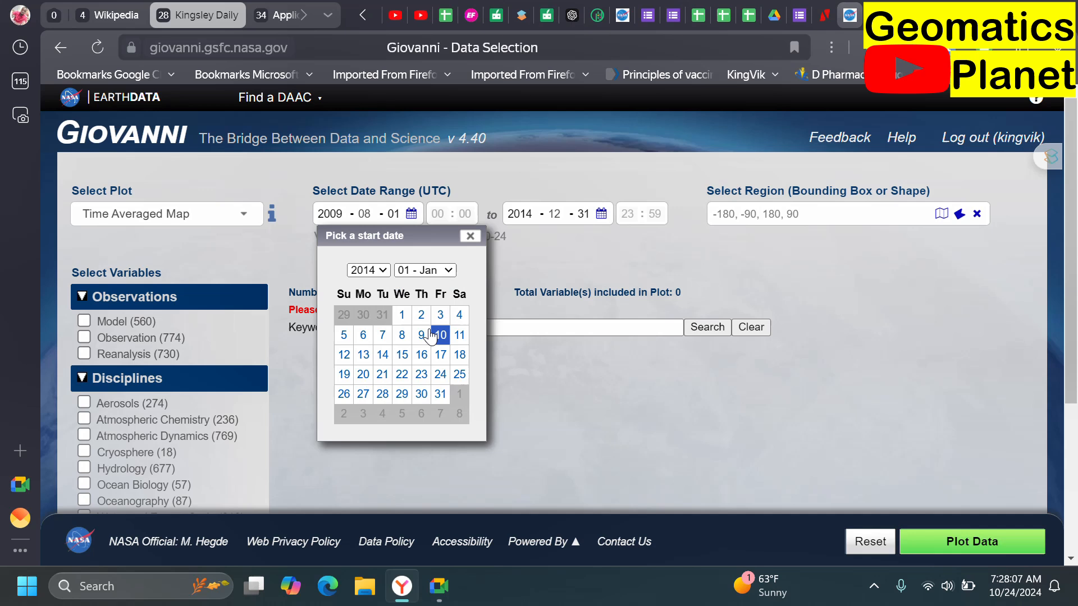
click(403, 316)
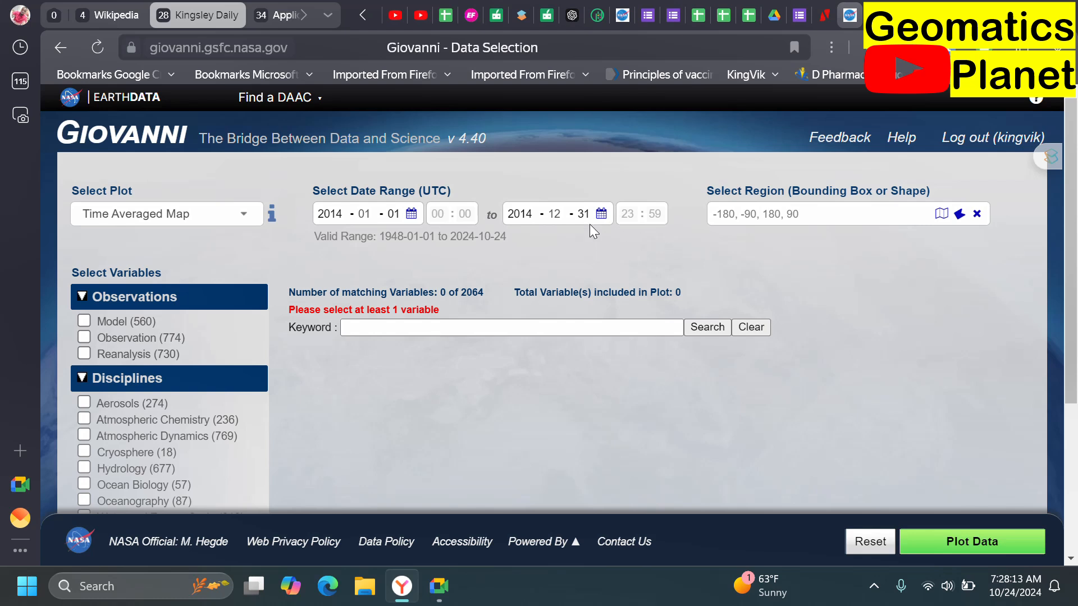
Step: Search the variables with the suggested keyword Precipitation and look through the list of matching variables
click(487, 331)
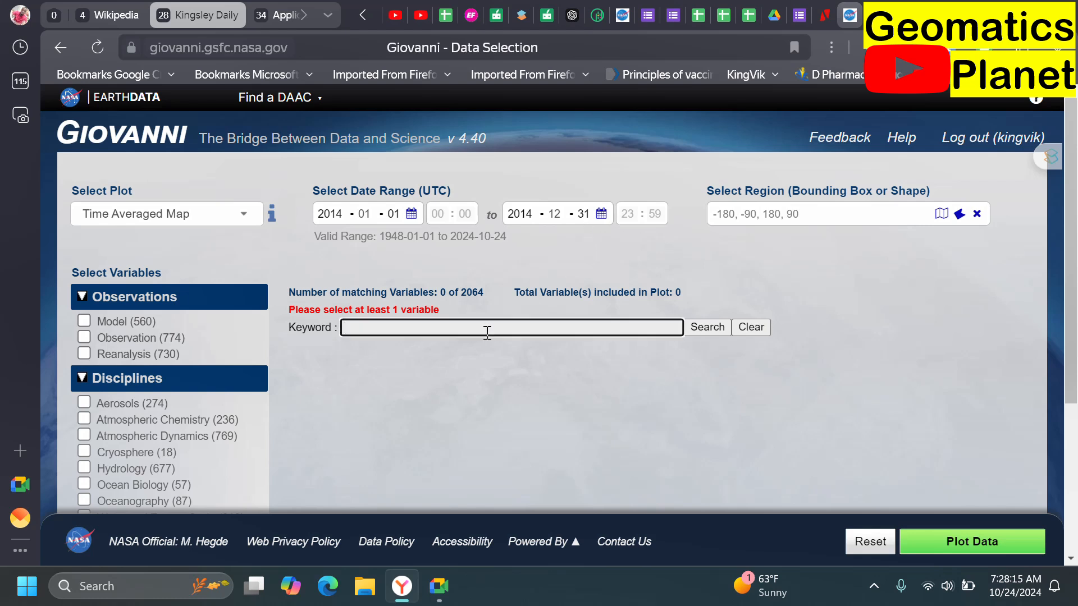
text(pre)
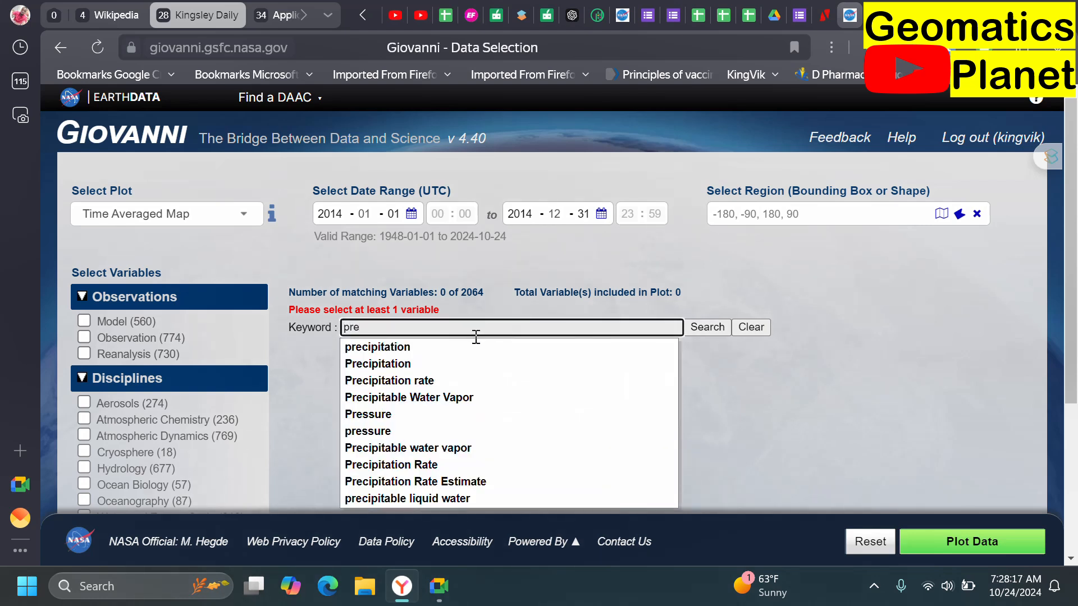
click(421, 364)
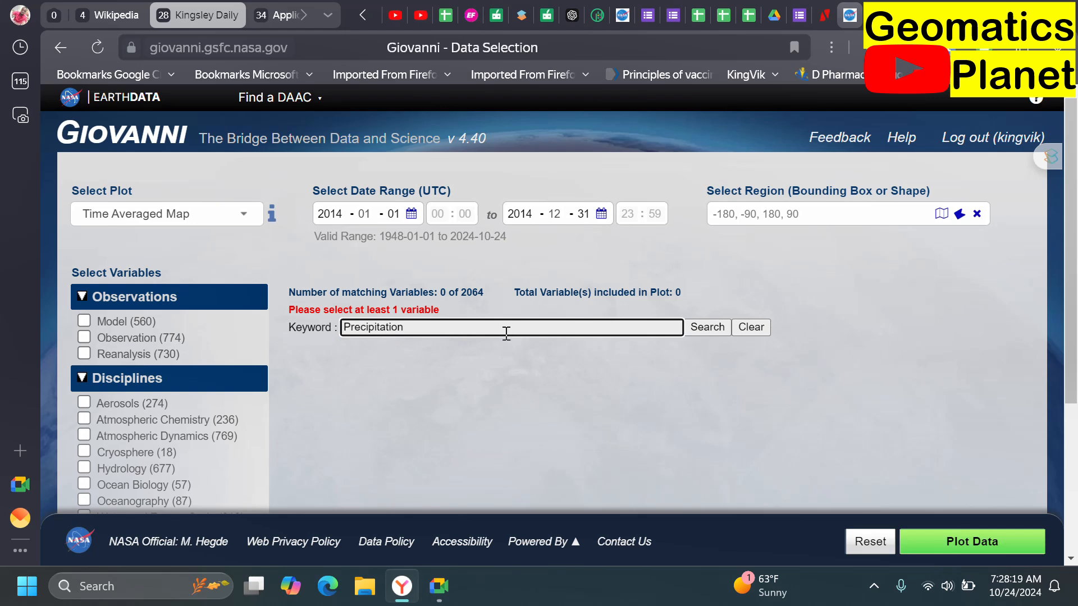
click(707, 328)
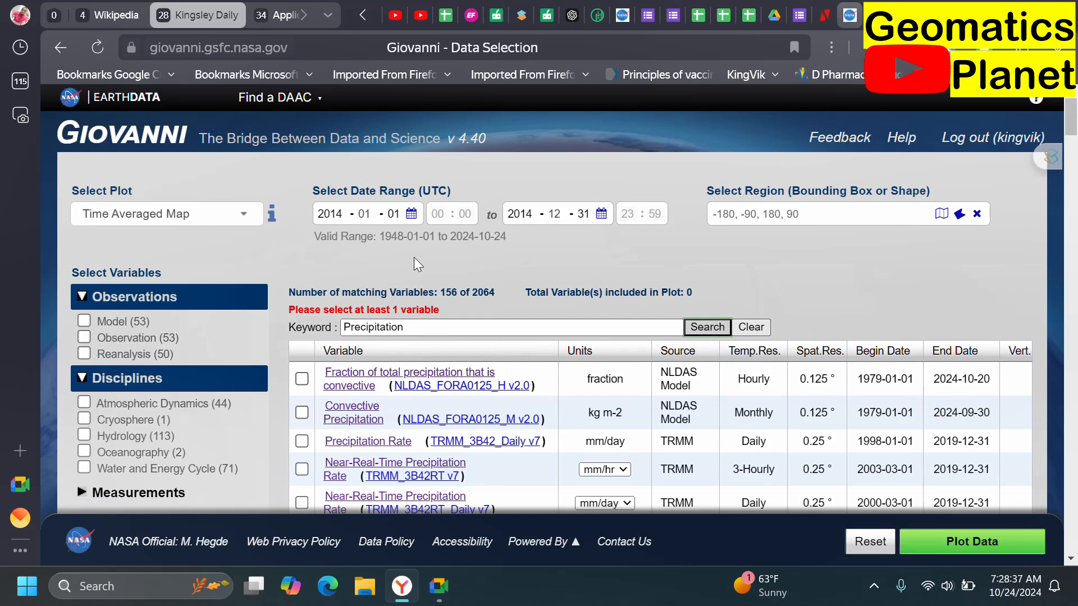
scroll(342, 280, down, 20)
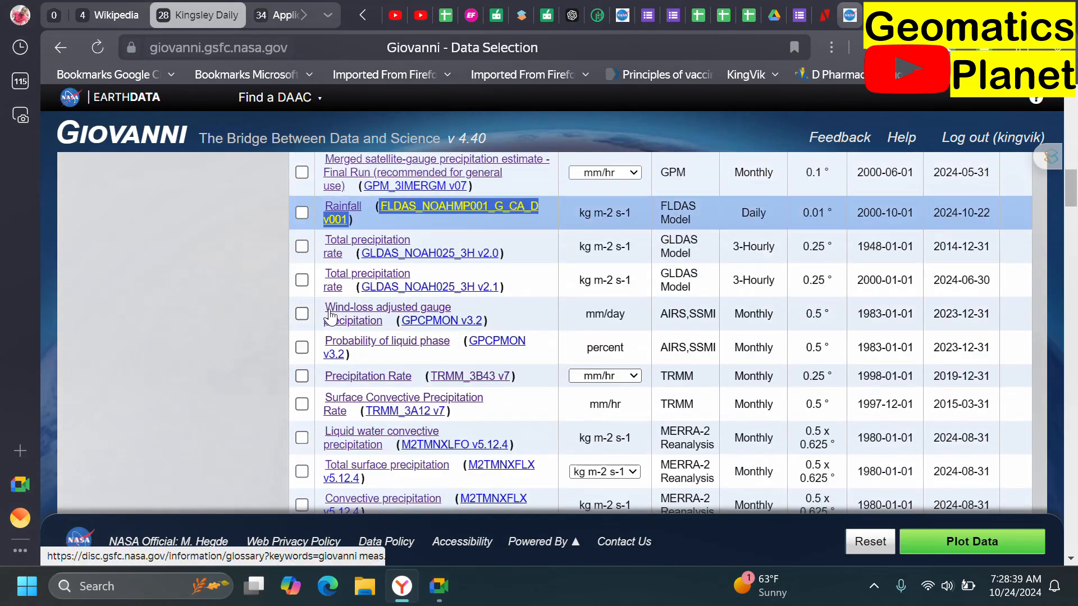
scroll(319, 314, down, 10)
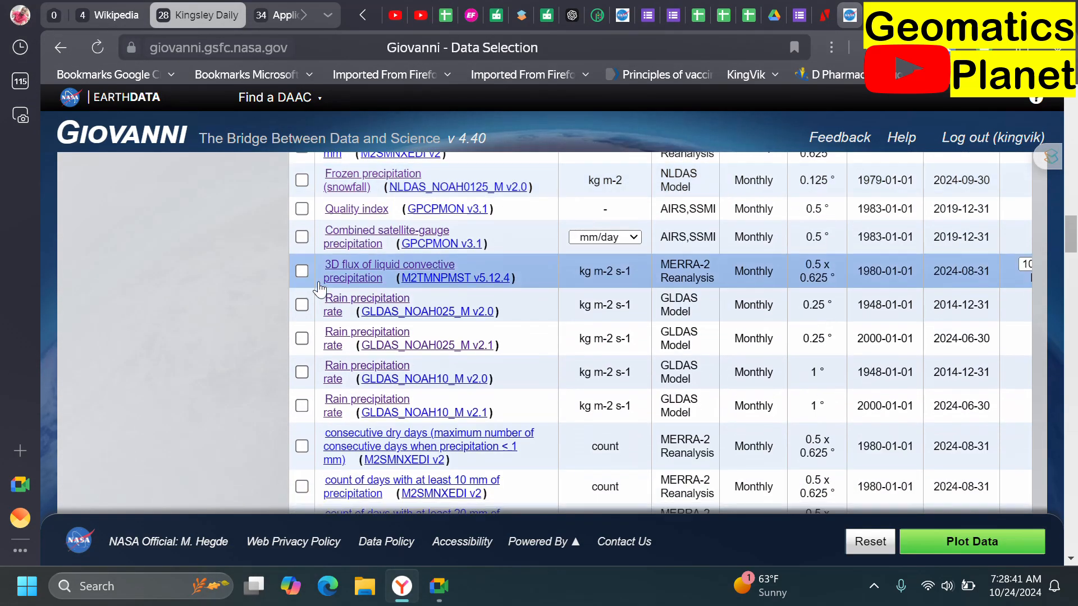
scroll(321, 288, down, 20)
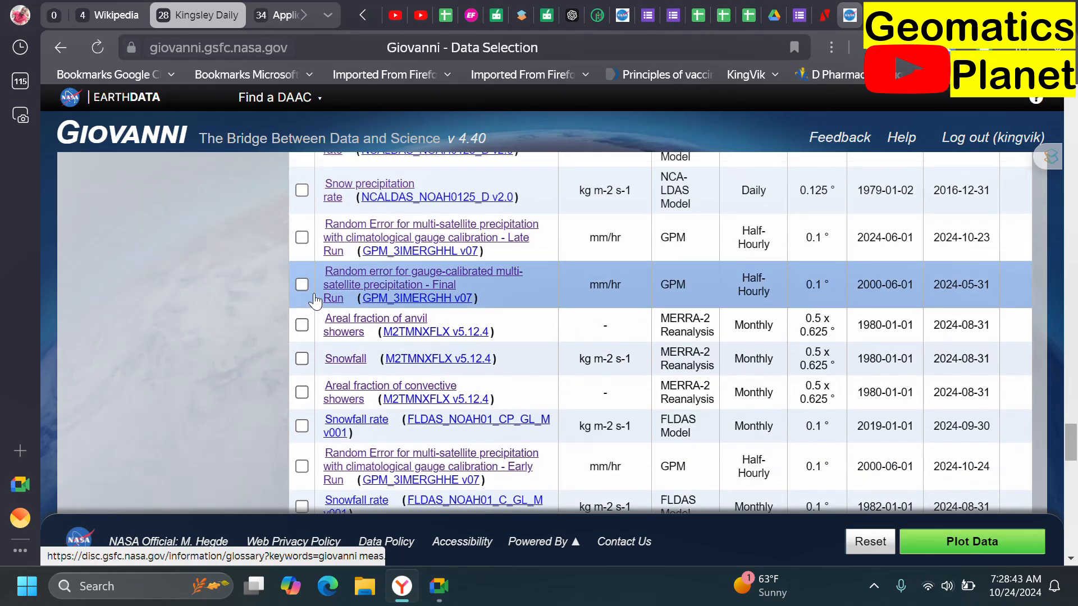
scroll(319, 277, up, 20)
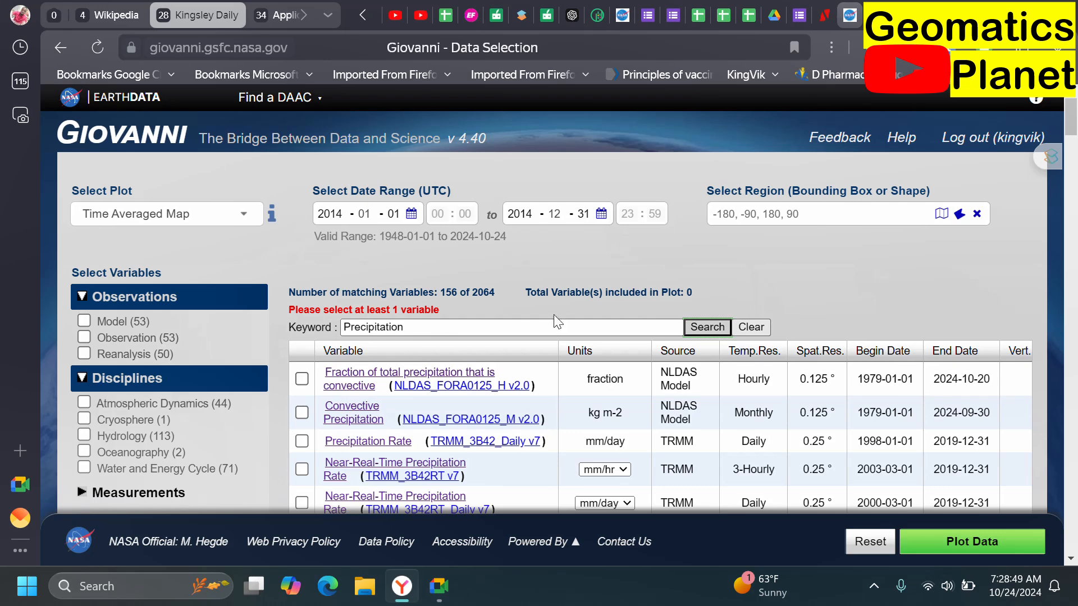
Step: Filter the precipitation variables to those with monthly temporal resolution
scroll(492, 247, down, 3)
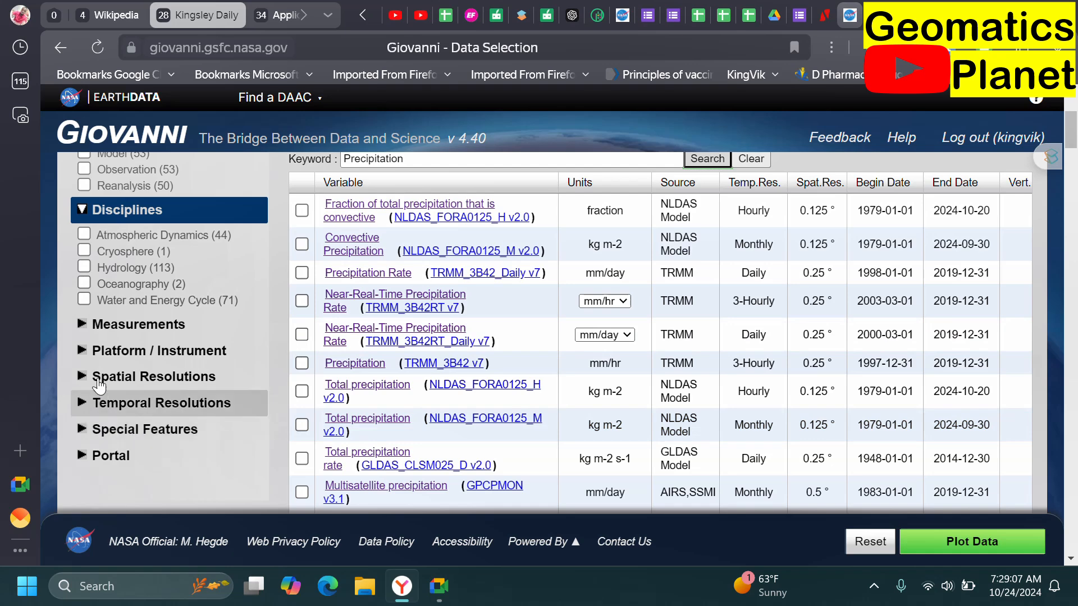
click(90, 399)
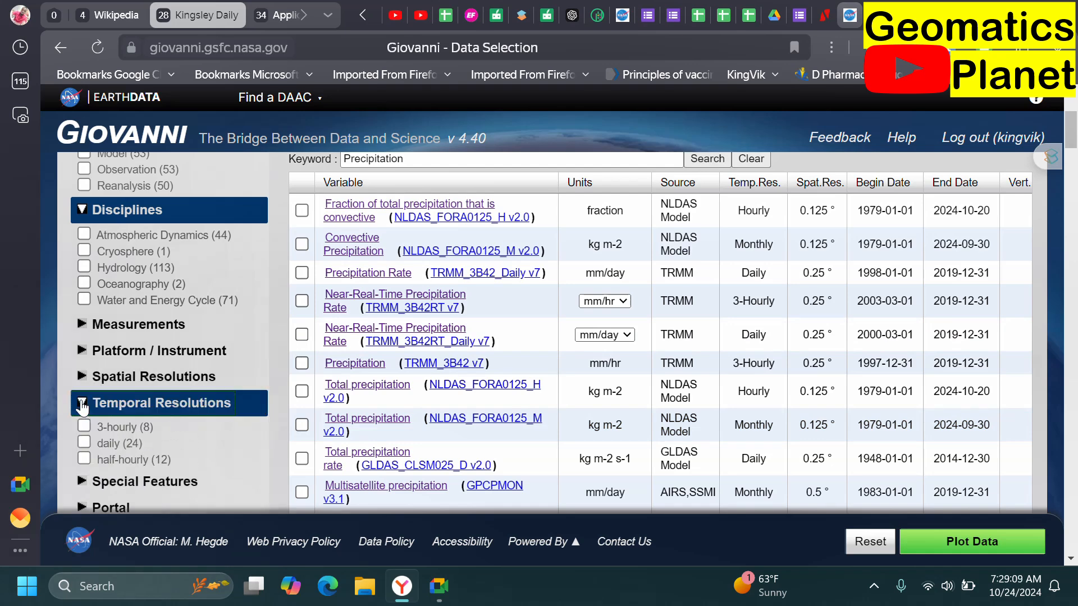
scroll(130, 495, down, 2)
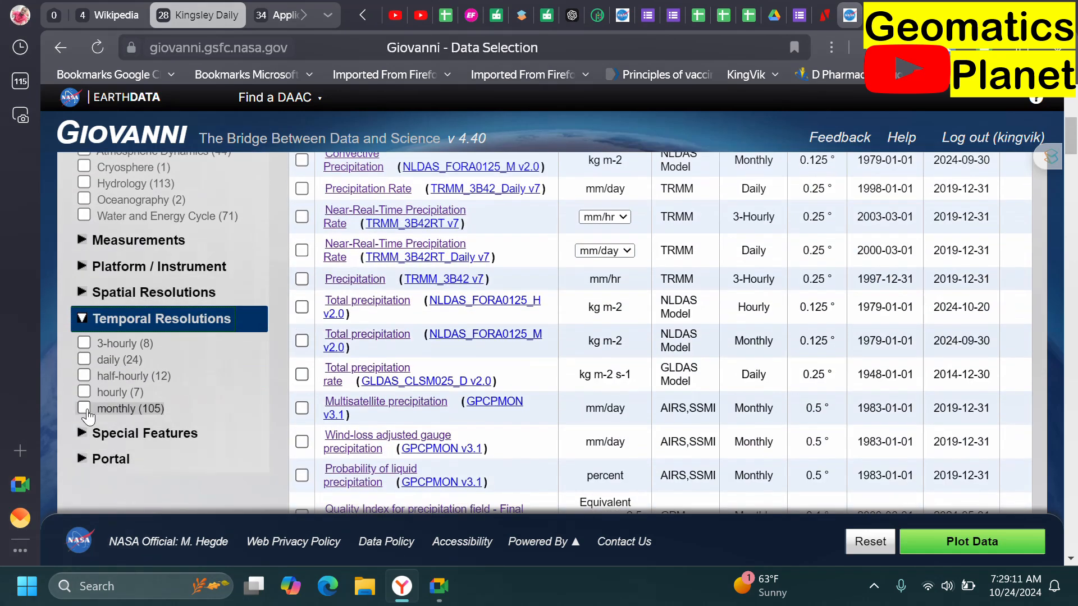
click(85, 410)
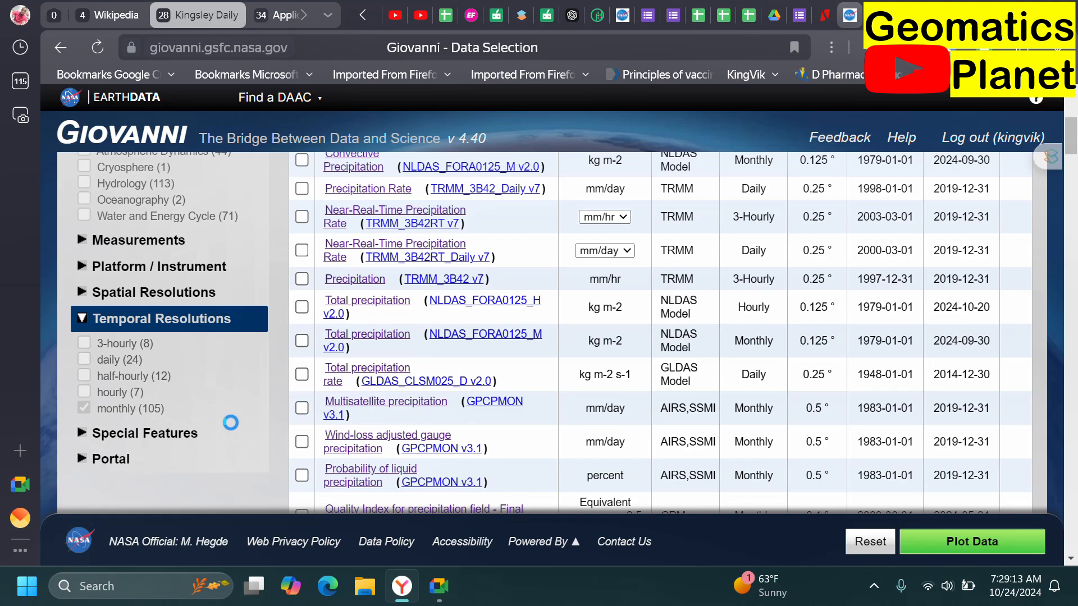
scroll(730, 393, up, 3)
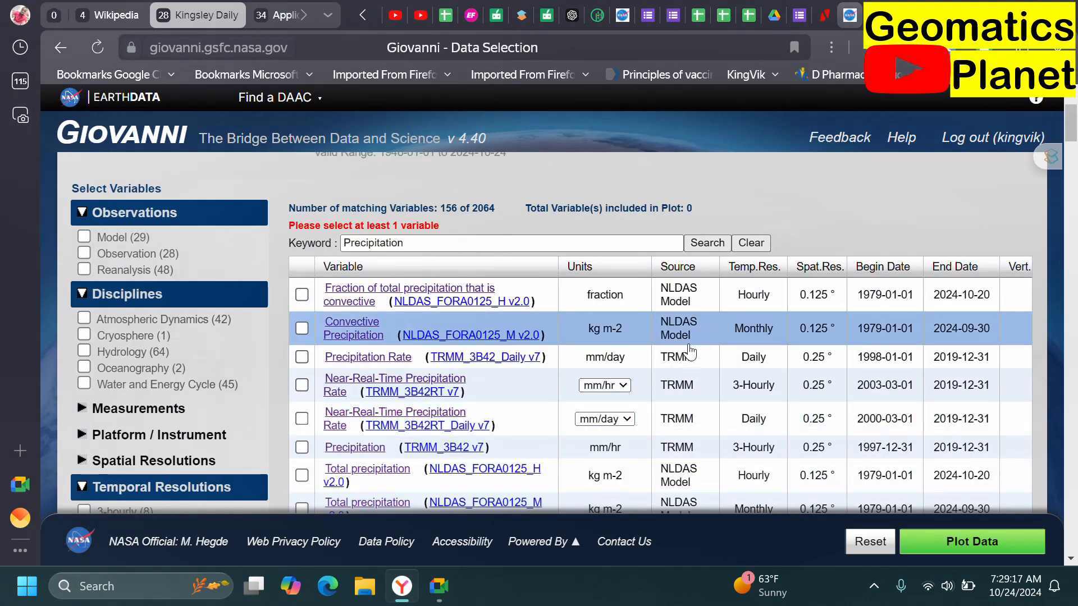
scroll(690, 353, down, 7)
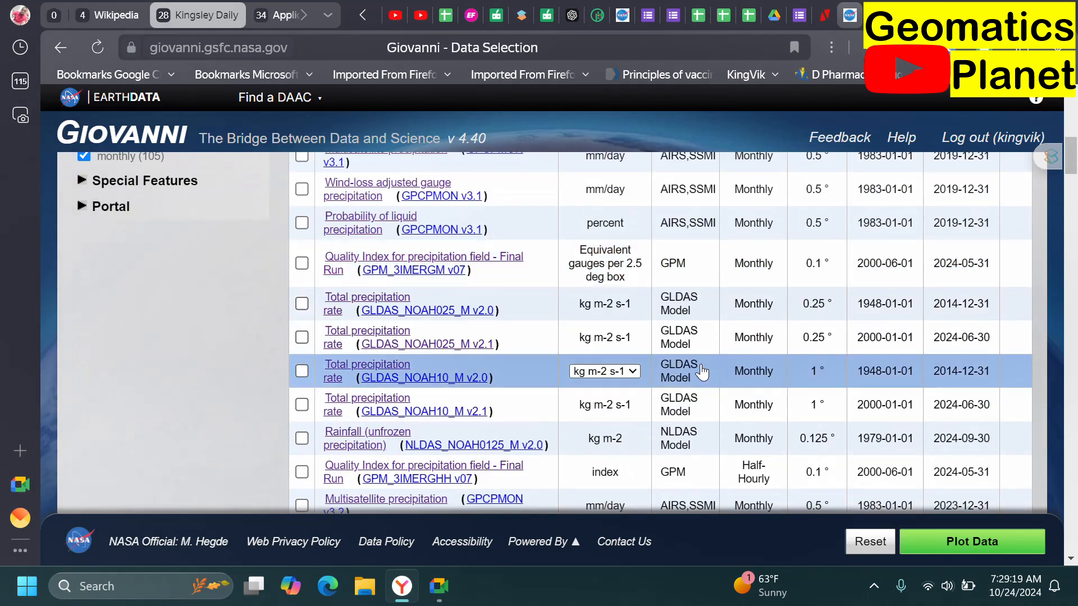
scroll(701, 372, up, 3)
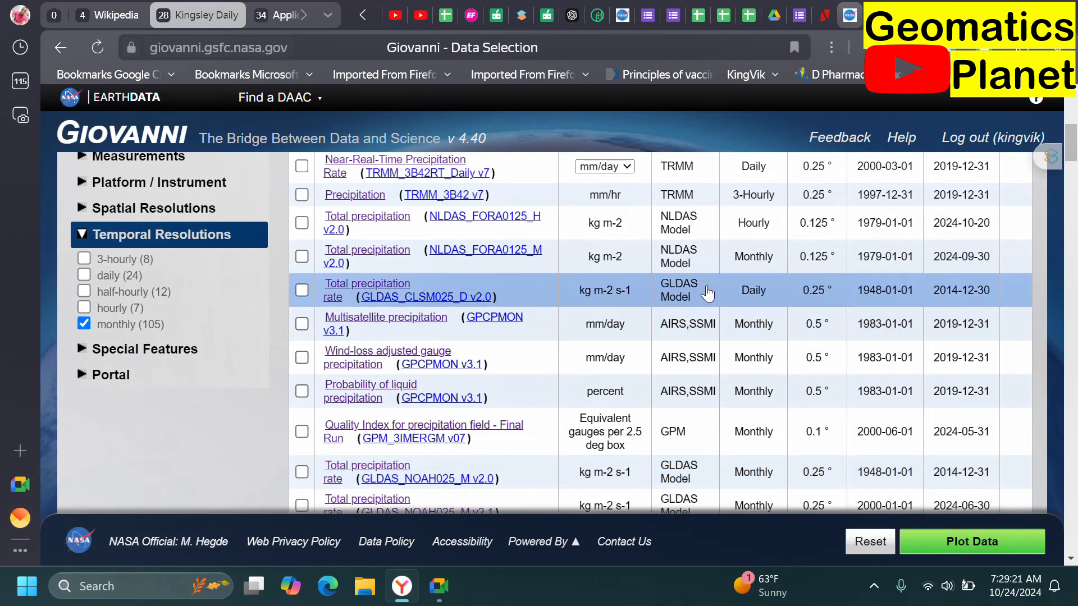
scroll(707, 292, up, 4)
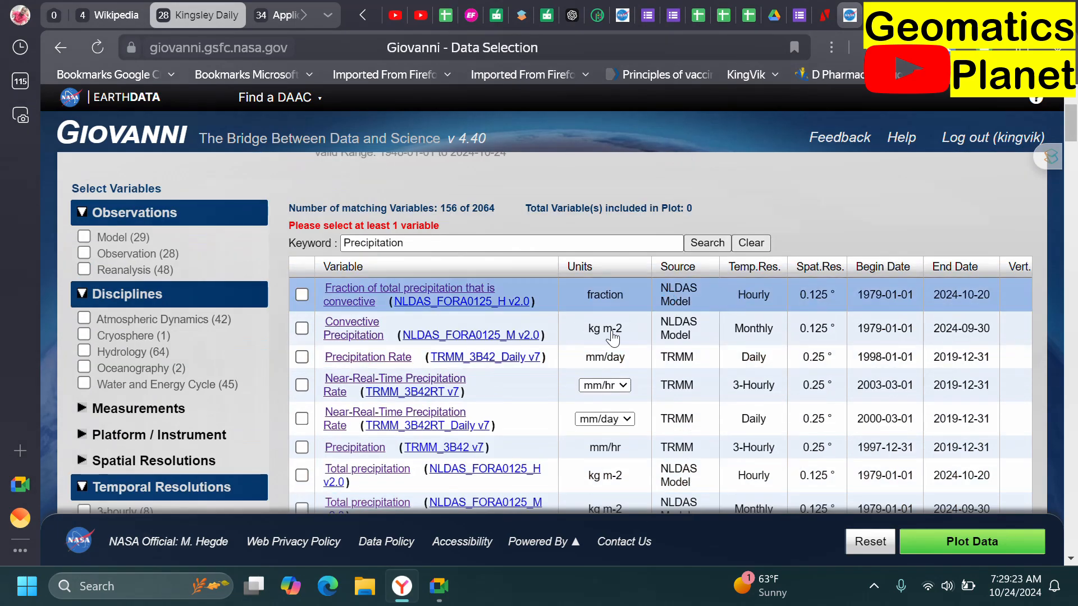
scroll(612, 337, down, 6)
click(85, 241)
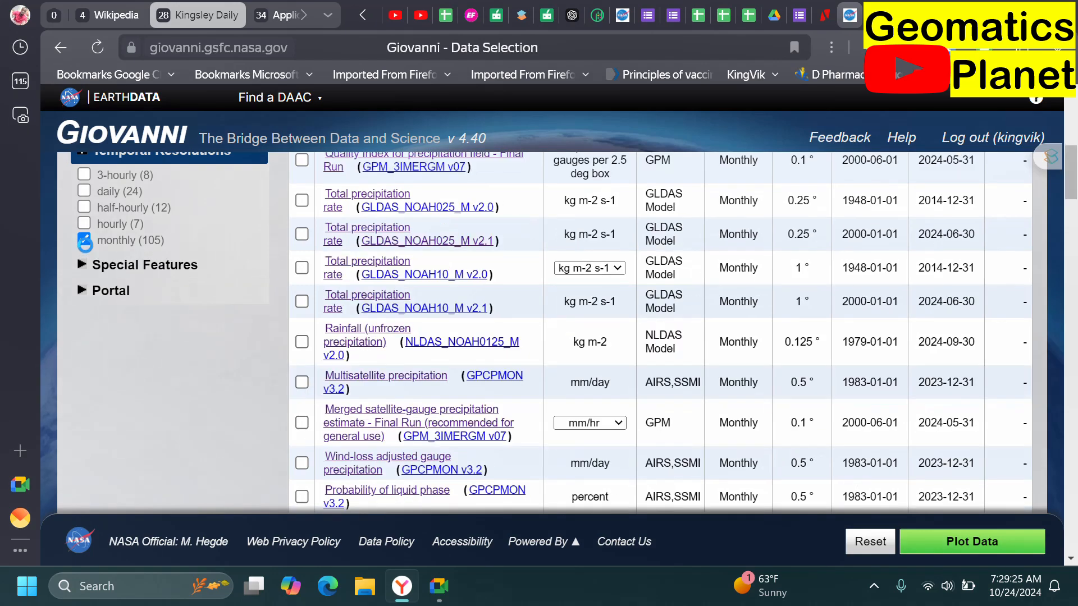
Step: Review the units, sources, spatial resolutions and date coverage of the monthly precipitation variables
scroll(750, 270, up, 7)
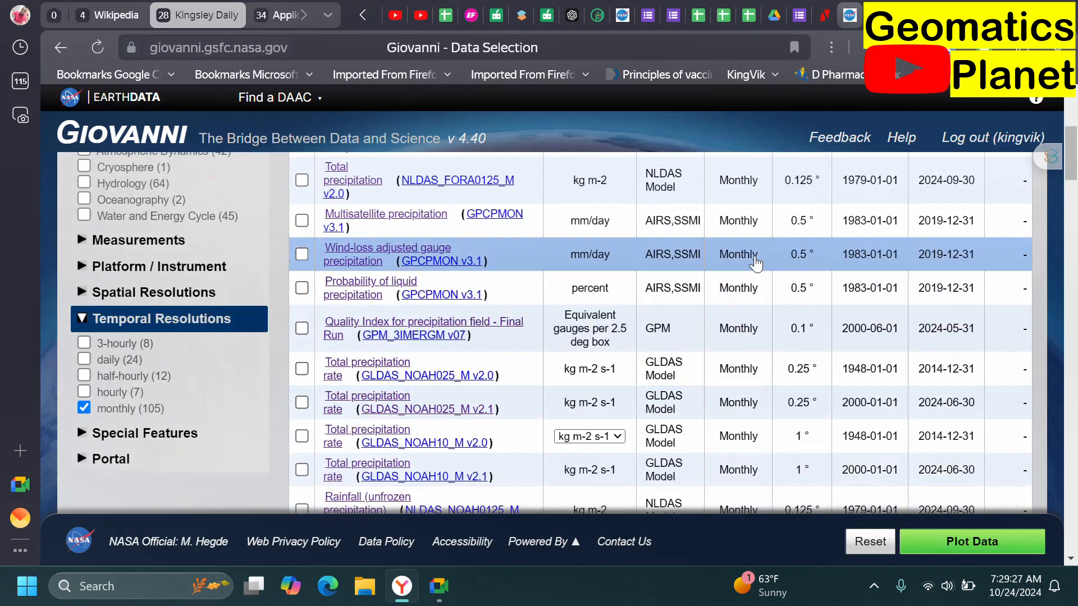
scroll(752, 384, down, 3)
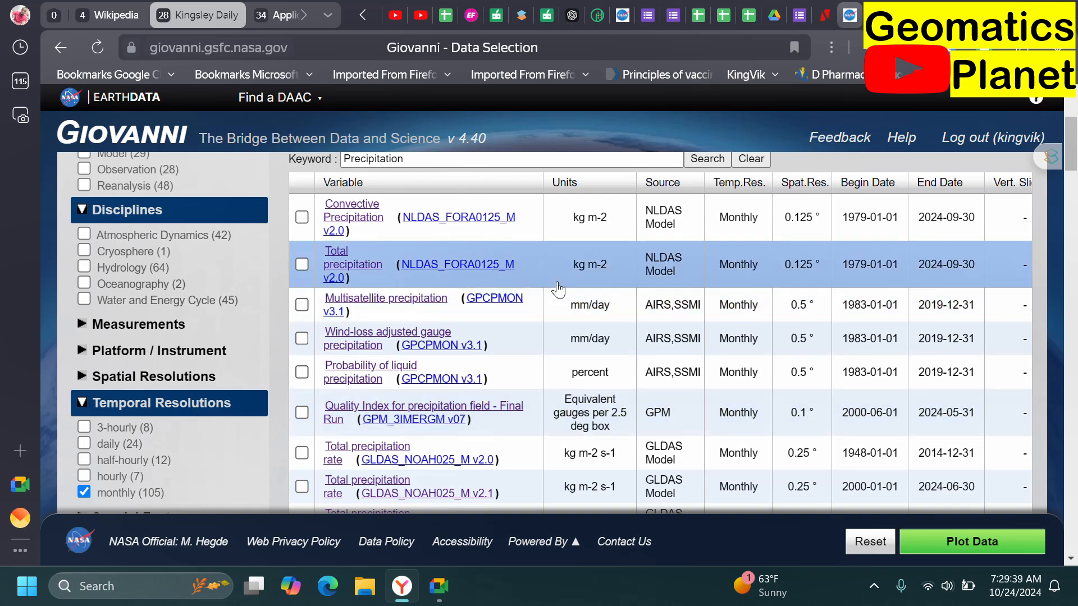
scroll(557, 289, up, 2)
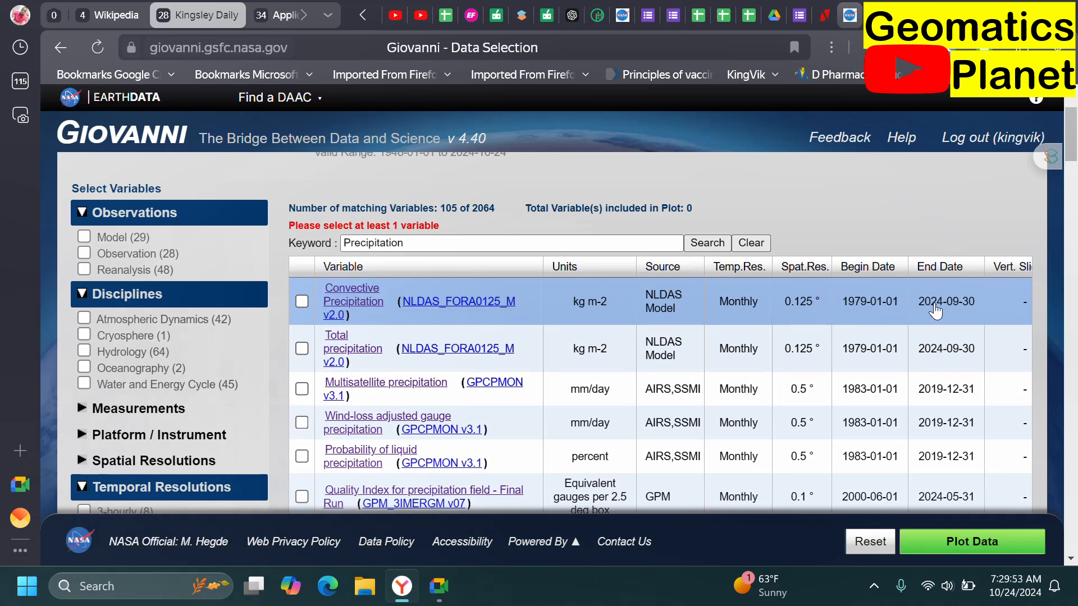
Step: Compare the NLDAS, GPCP, GLDAS and MERRA-2 entries in the monthly precipitation list by units, spatial resolution and end date
scroll(484, 315, down, 3)
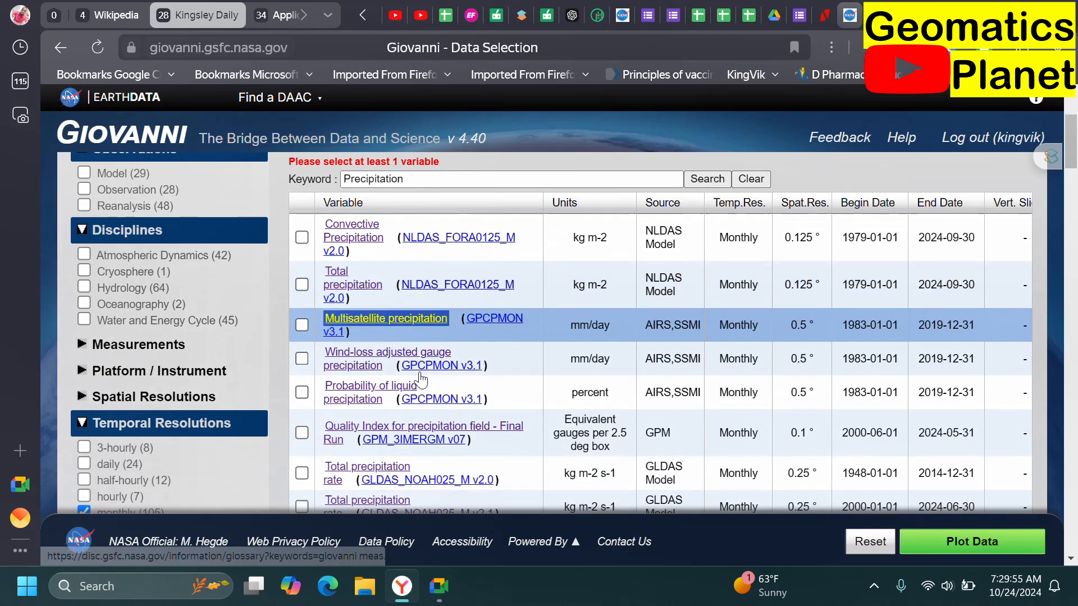
scroll(461, 421, down, 3)
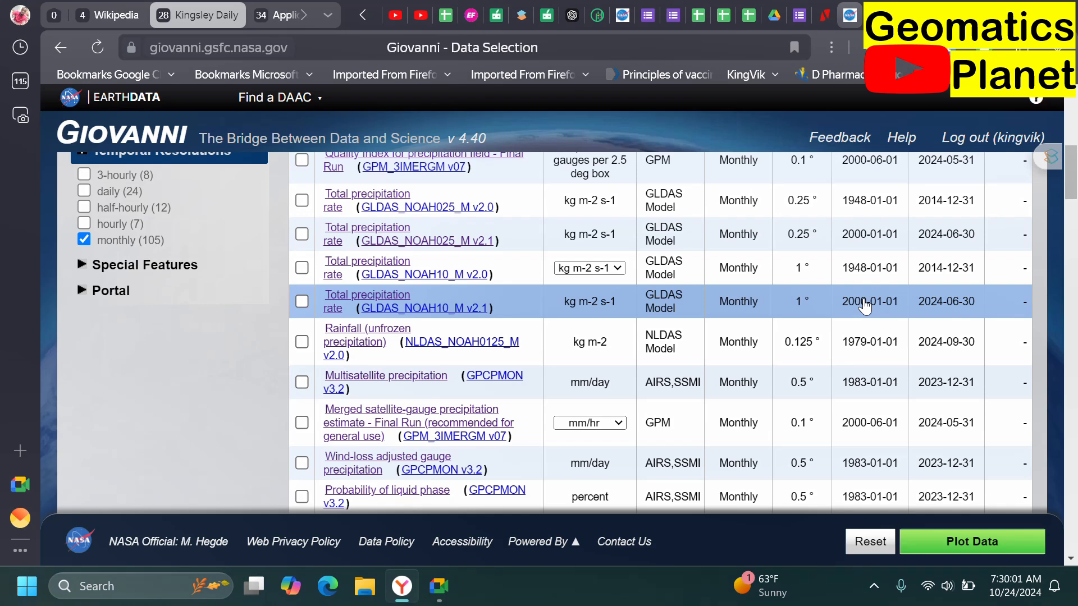
scroll(907, 318, up, 3)
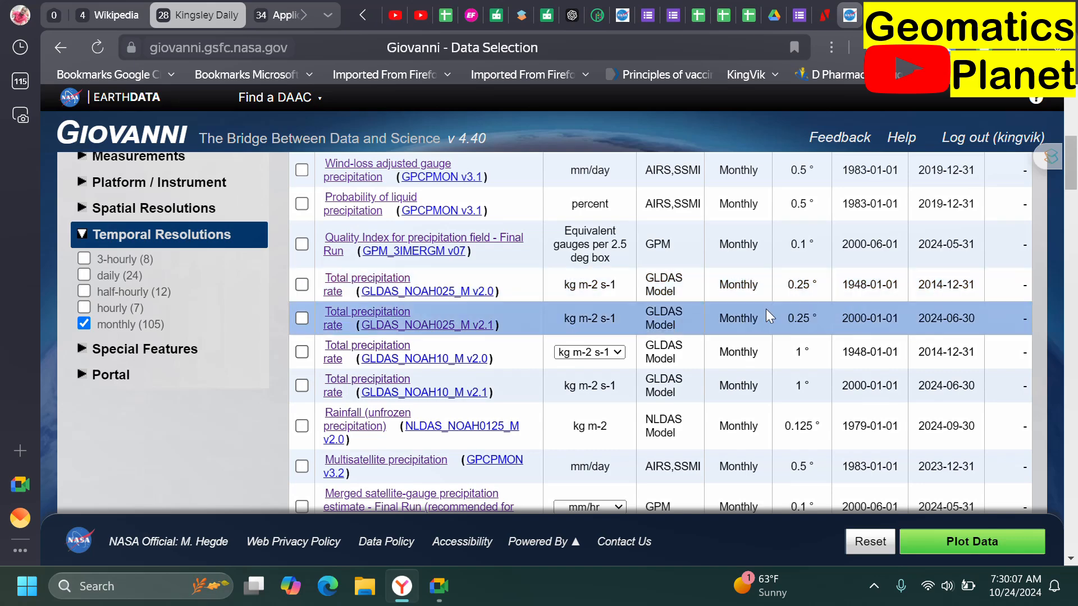
scroll(650, 333, up, 2)
scroll(650, 334, up, 2)
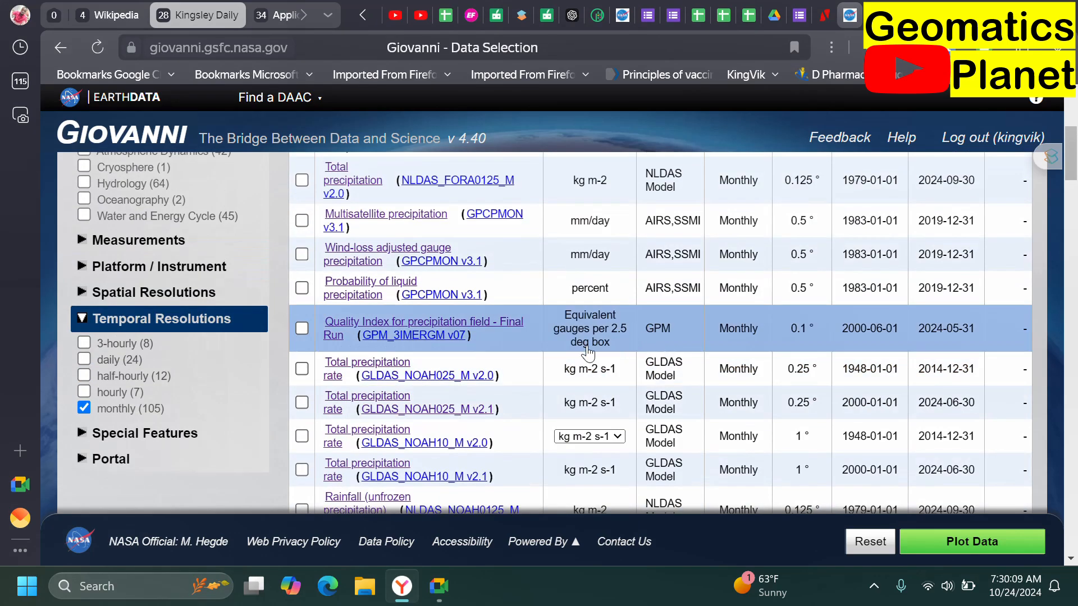
scroll(576, 355, up, 5)
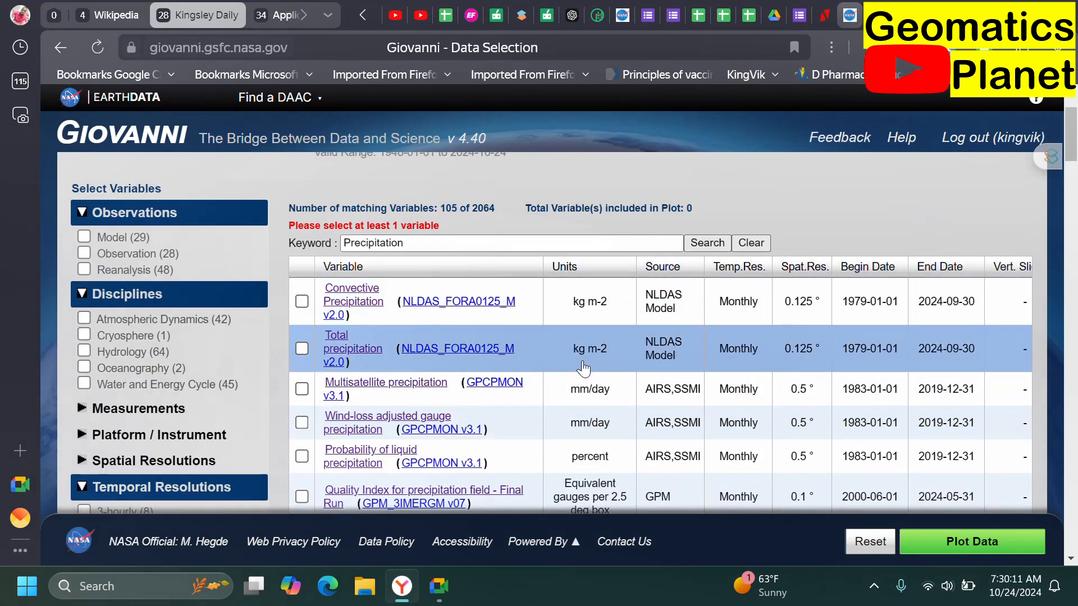
scroll(596, 367, down, 10)
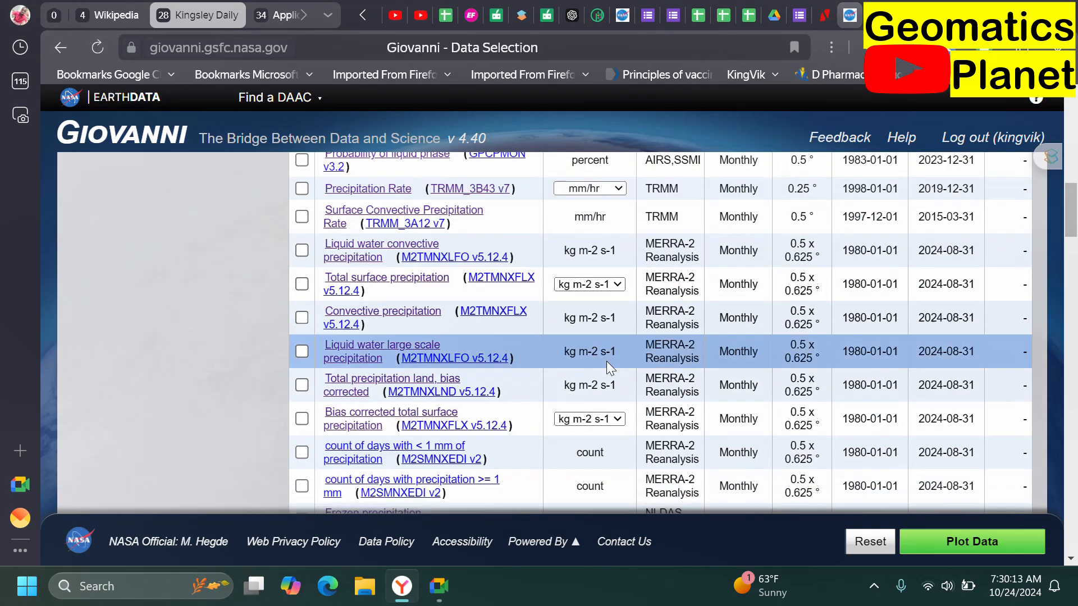
scroll(606, 371, down, 7)
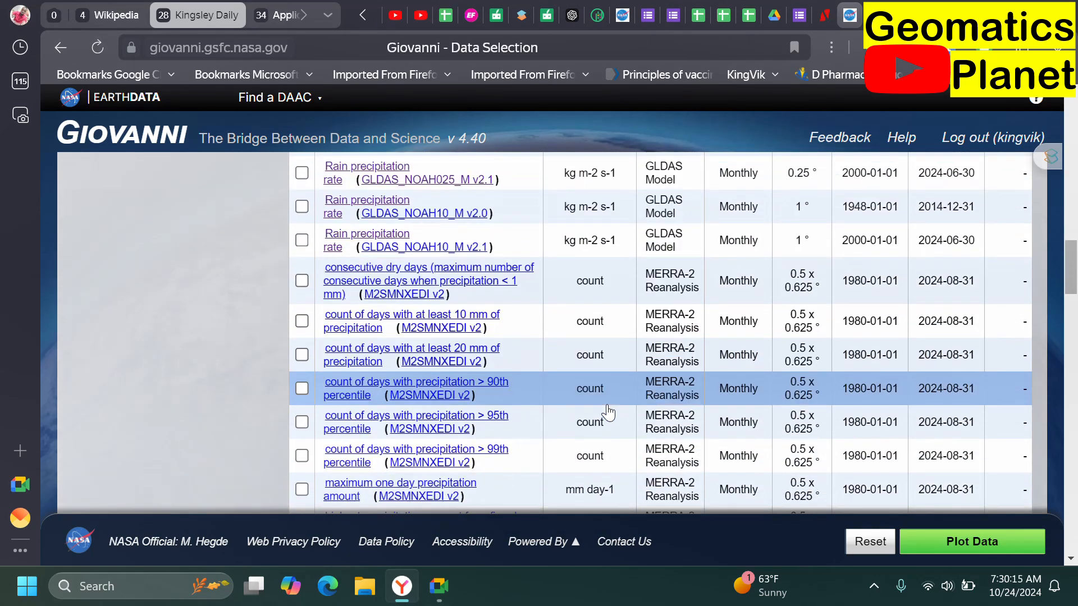
scroll(605, 395, up, 6)
scroll(604, 387, up, 5)
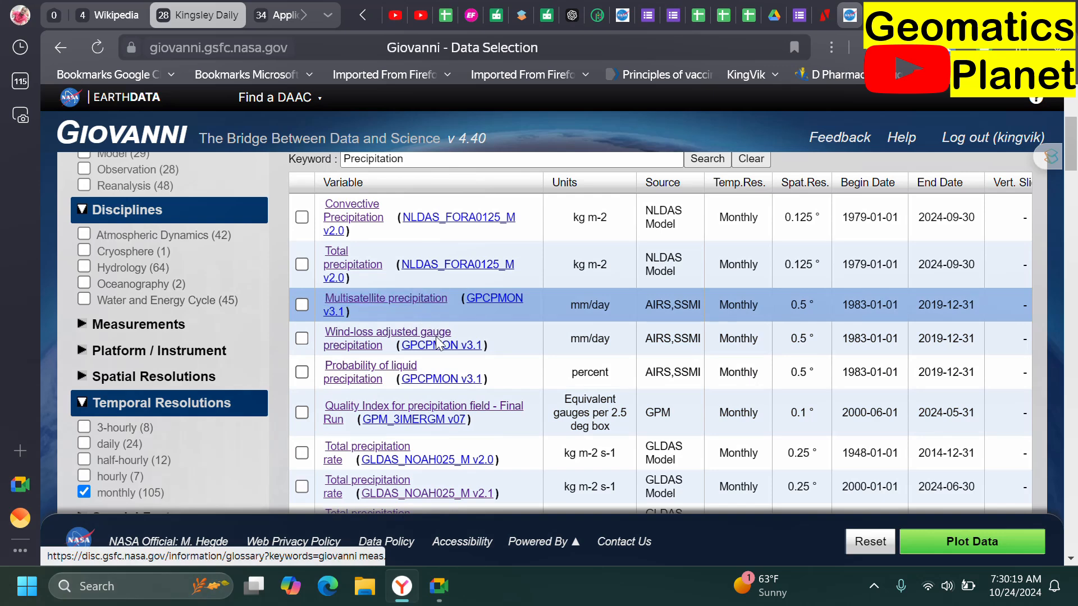
Step: Examine the names, sources and date coverage of the TRMM, GPM and GPCPMON v3.2 precipitation variables
scroll(437, 383, down, 2)
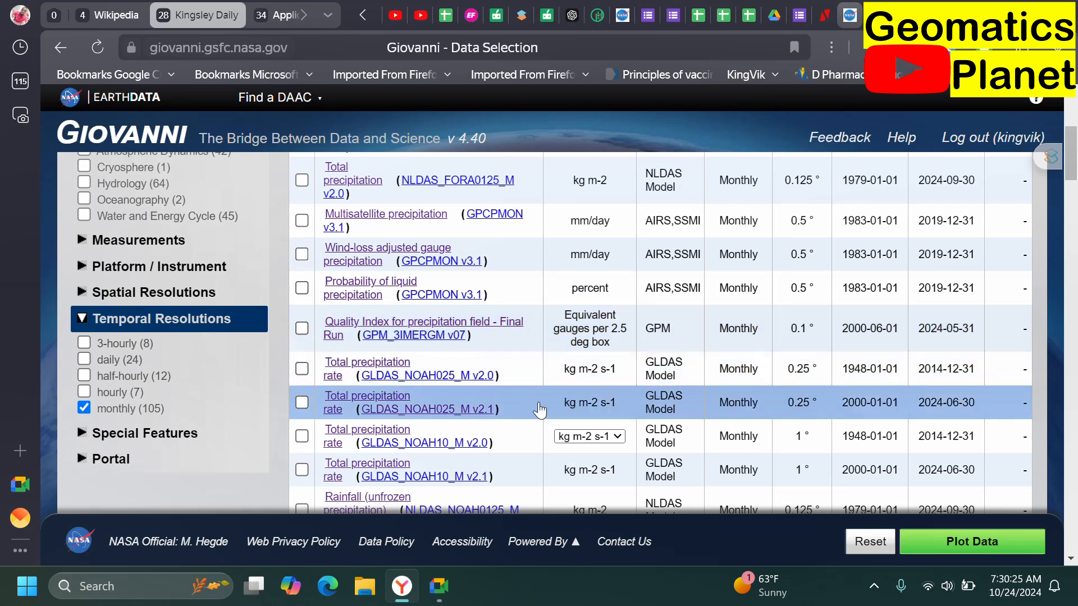
scroll(725, 337, down, 3)
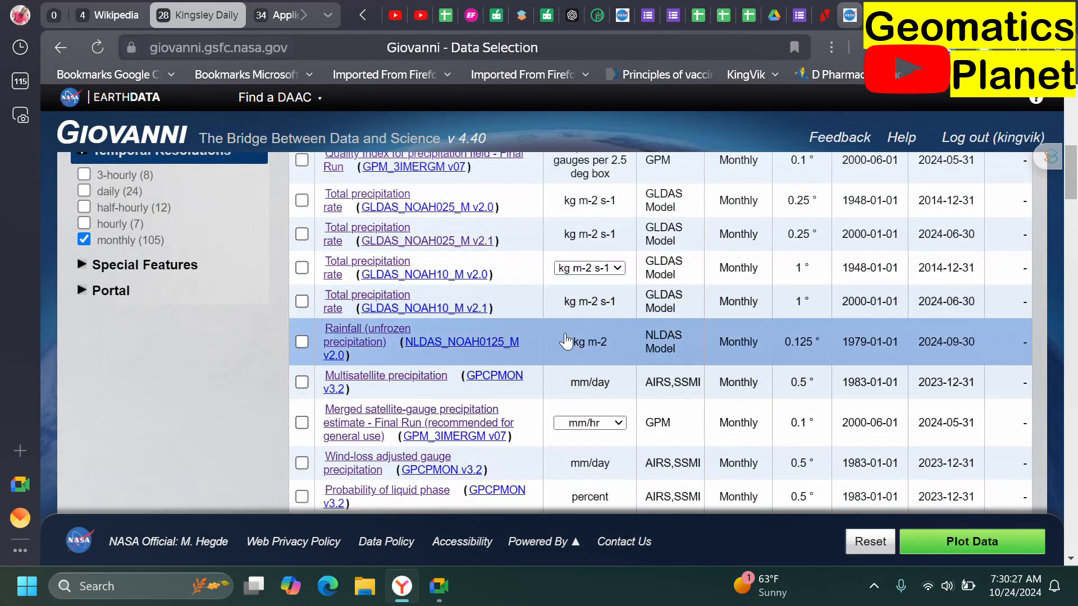
scroll(565, 413, down, 4)
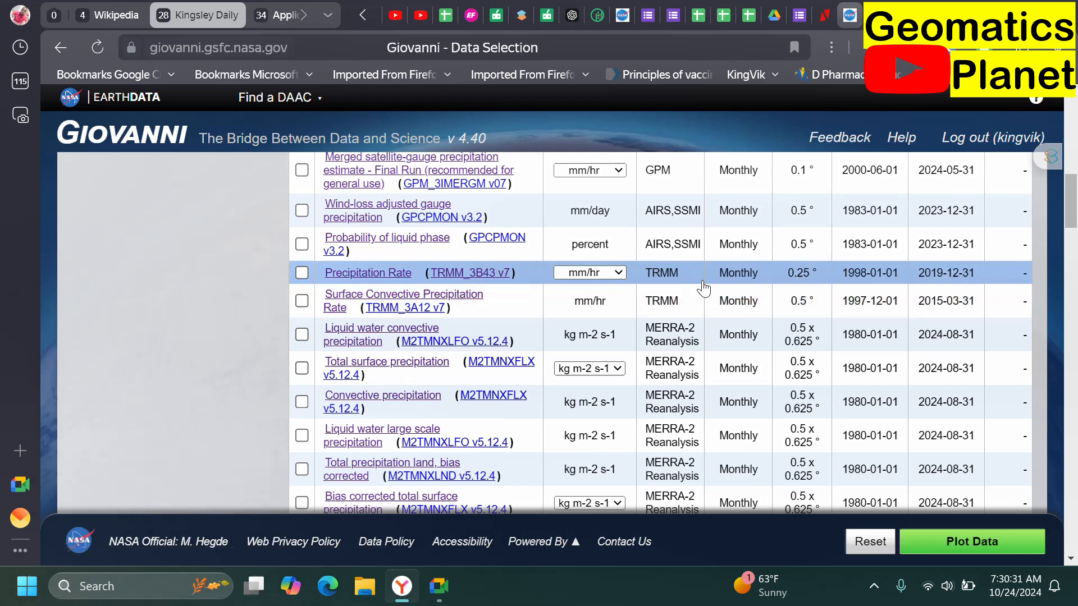
click(455, 303)
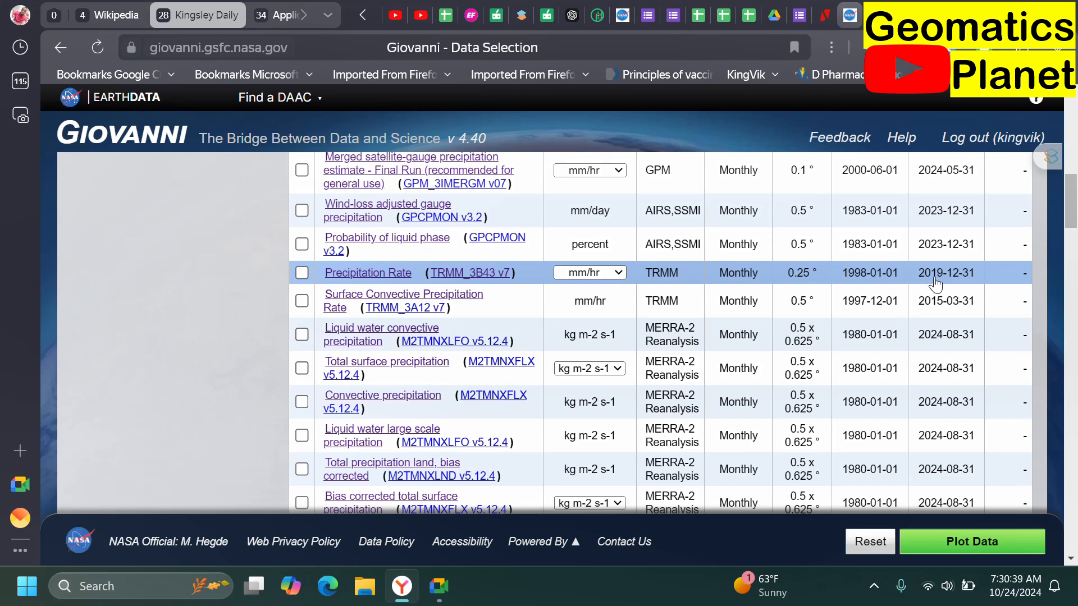
scroll(630, 353, down, 1)
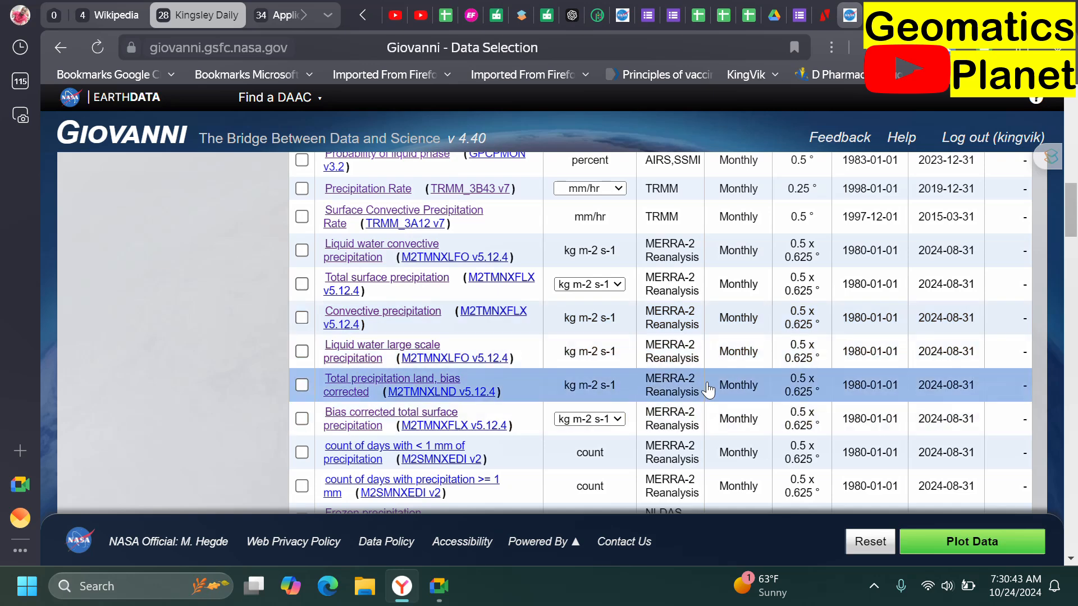
scroll(693, 314, up, 2)
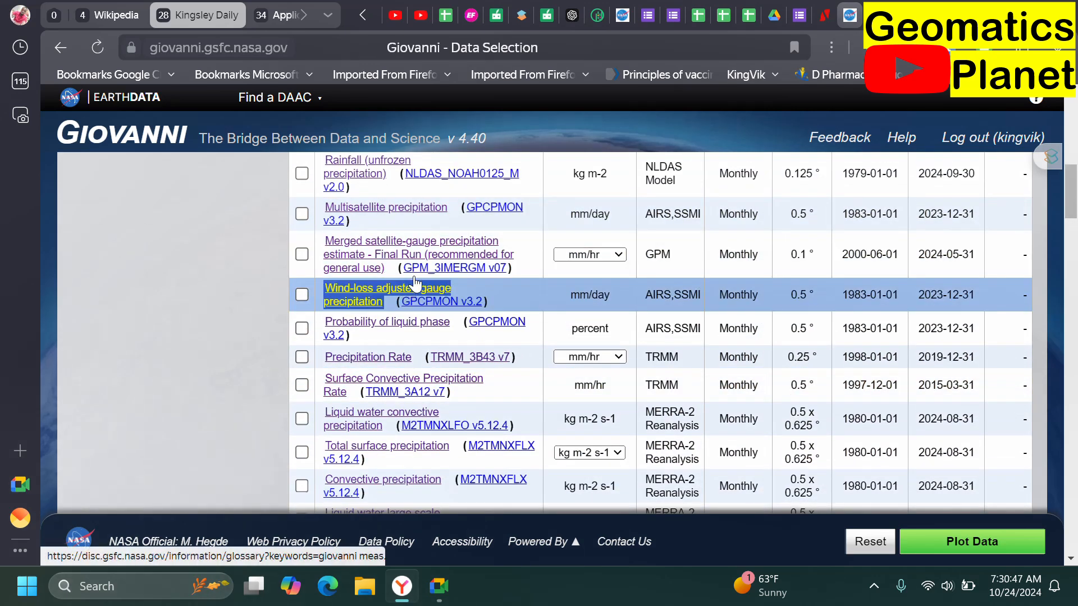
scroll(758, 275, up, 1)
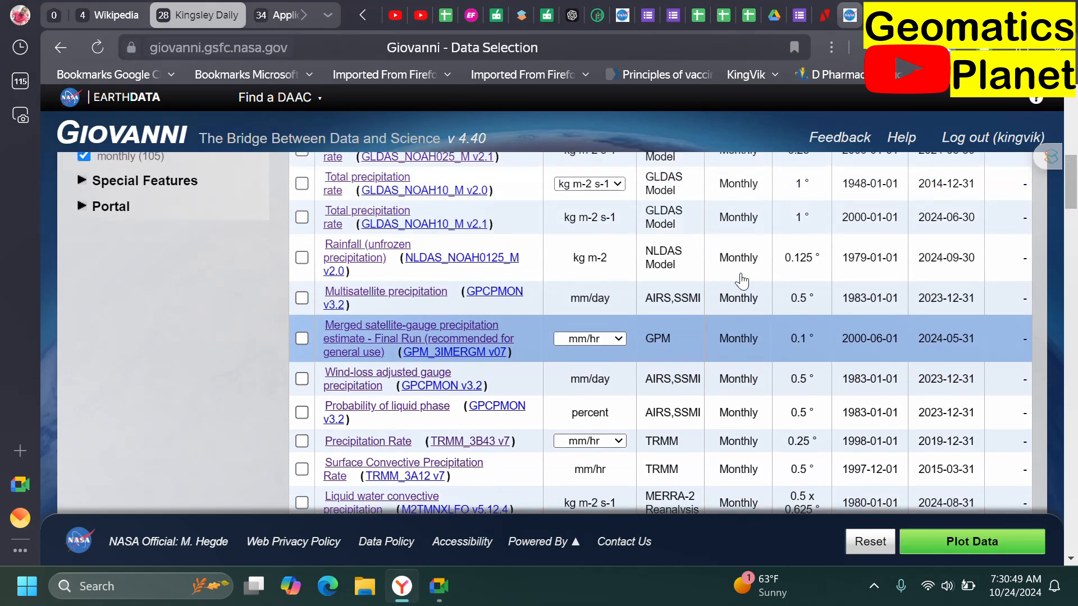
scroll(561, 275, up, 1)
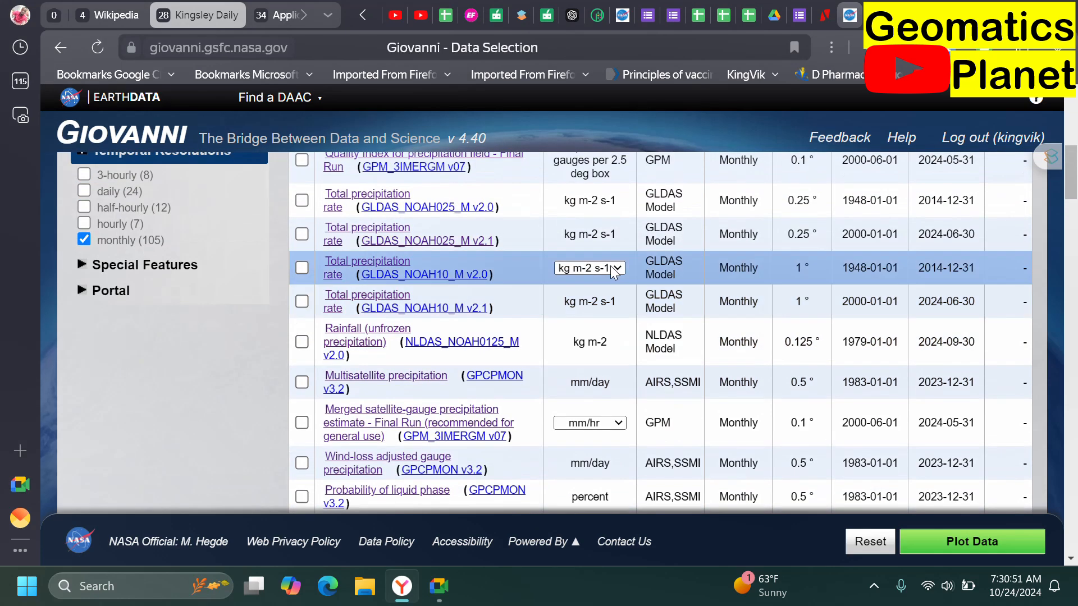
scroll(614, 271, up, 1)
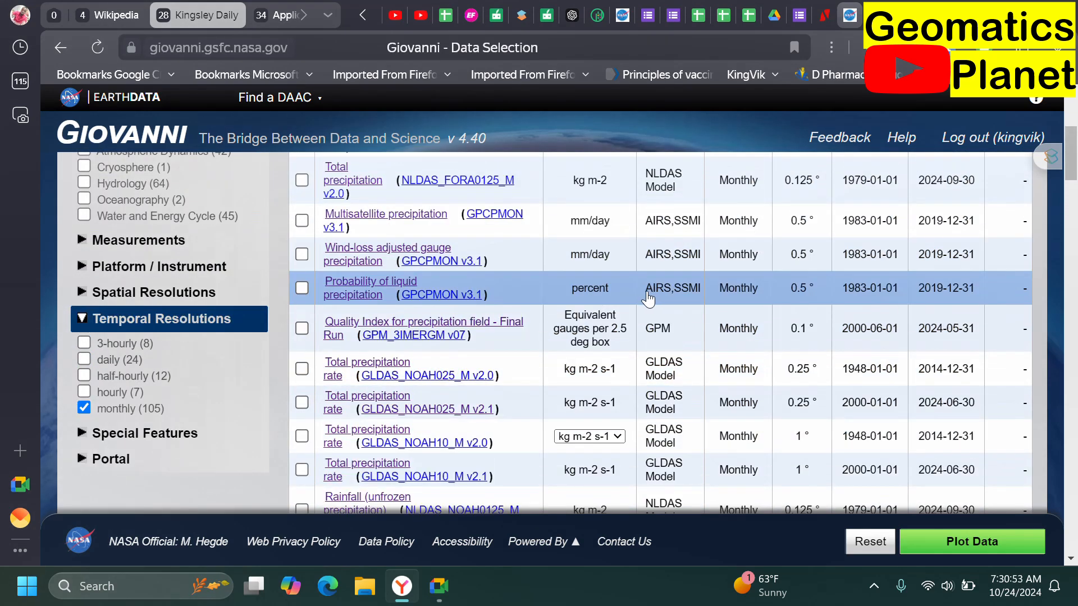
scroll(649, 299, up, 2)
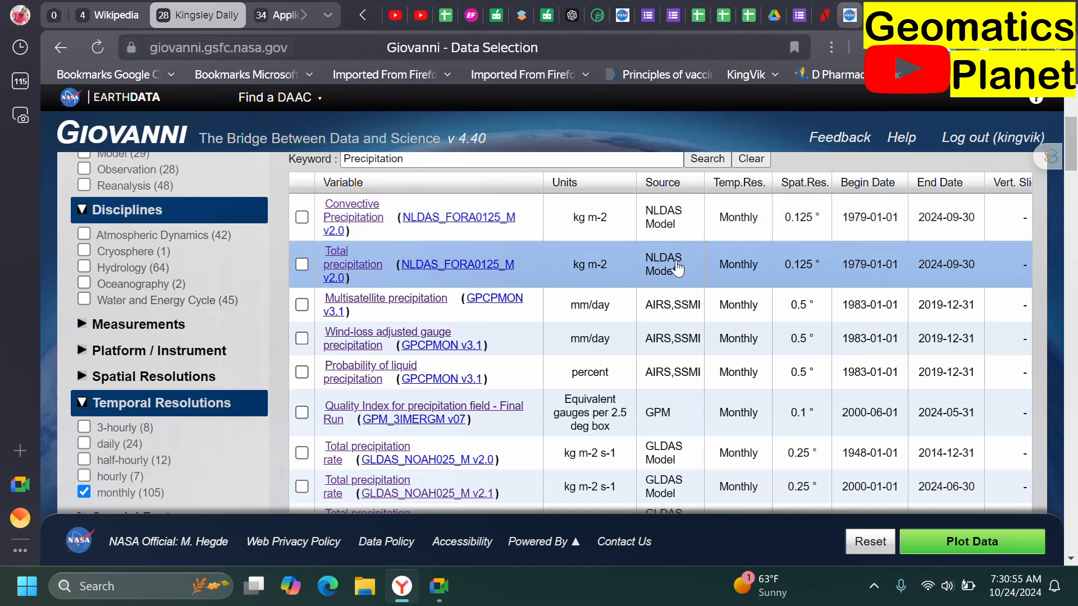
Step: Select the monthly Surface Convective Precipitation Rate variable from TRMM_3A12 v7 for the plot
scroll(678, 333, down, 10)
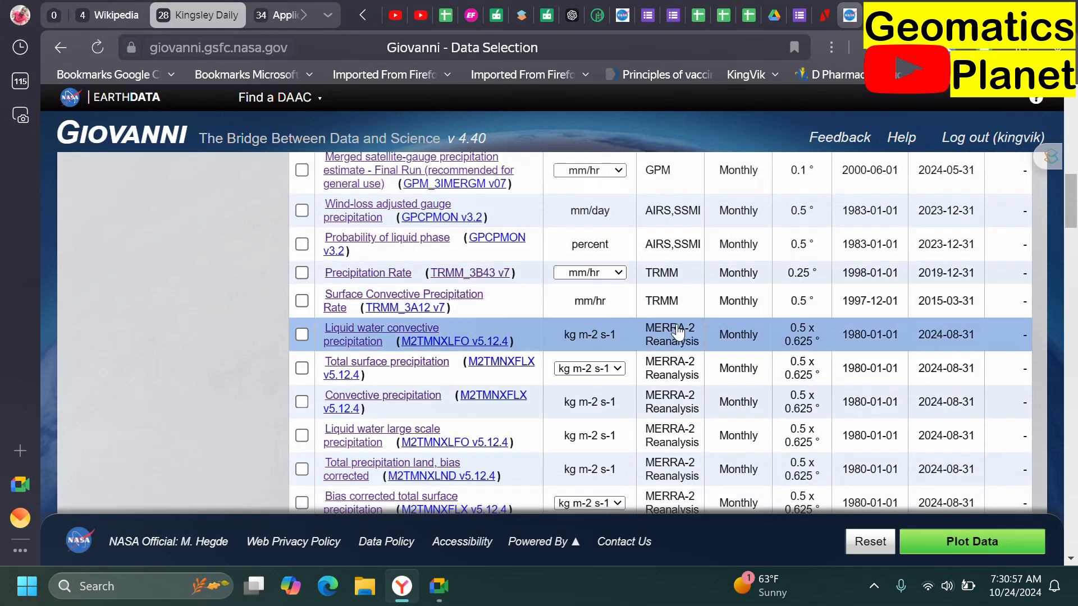
scroll(678, 332, down, 2)
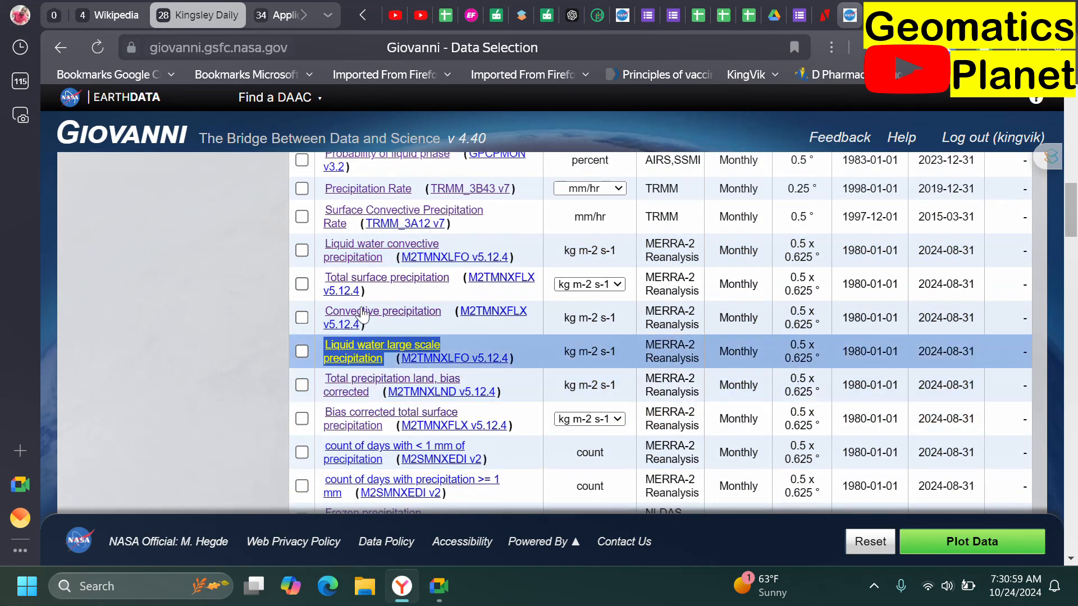
scroll(365, 320, down, 6)
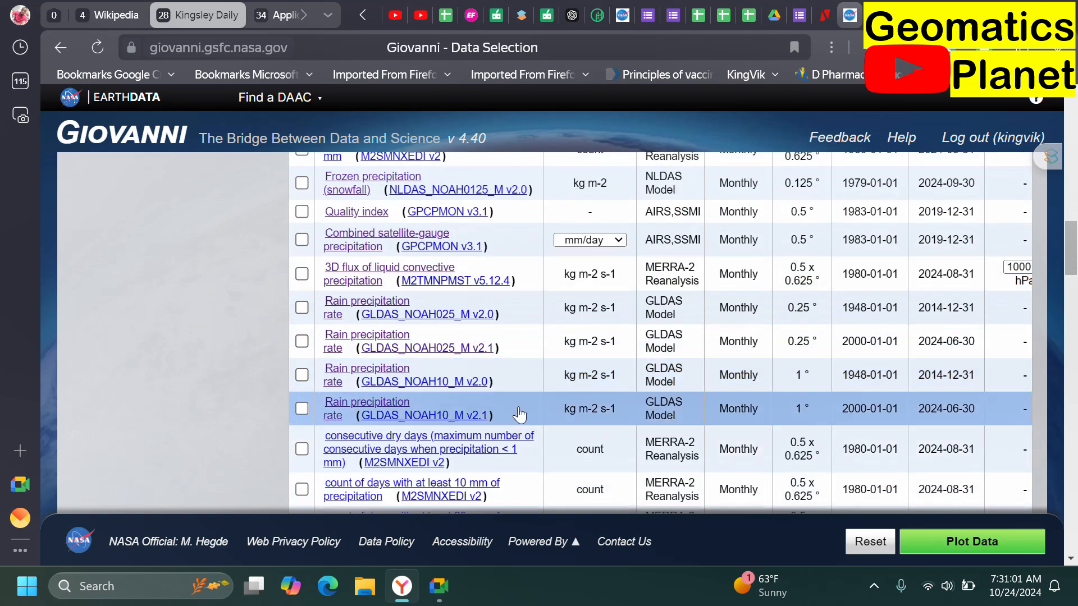
scroll(514, 359, up, 5)
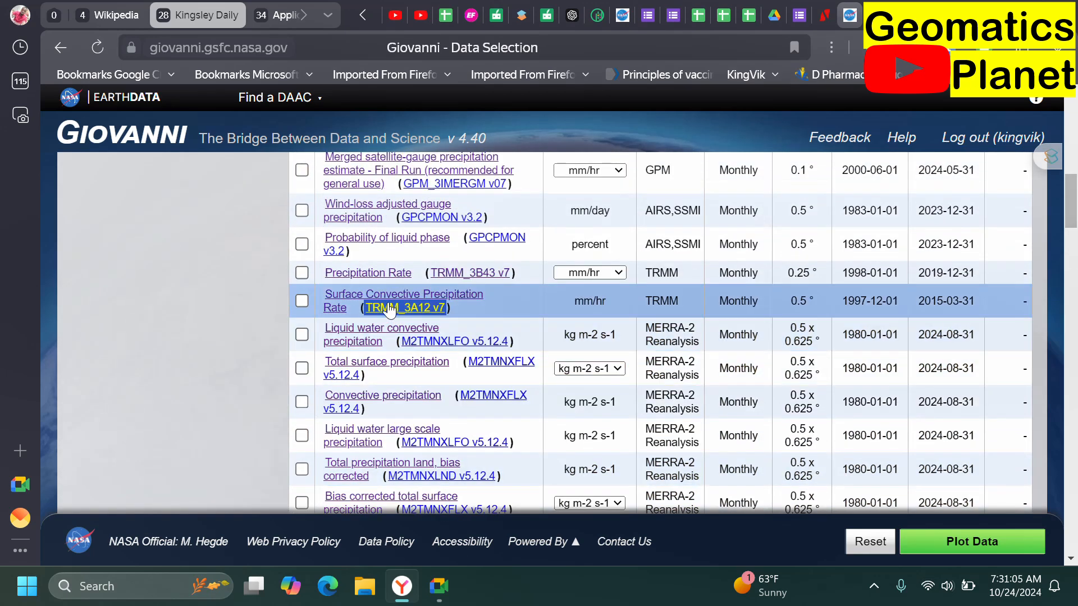
click(302, 298)
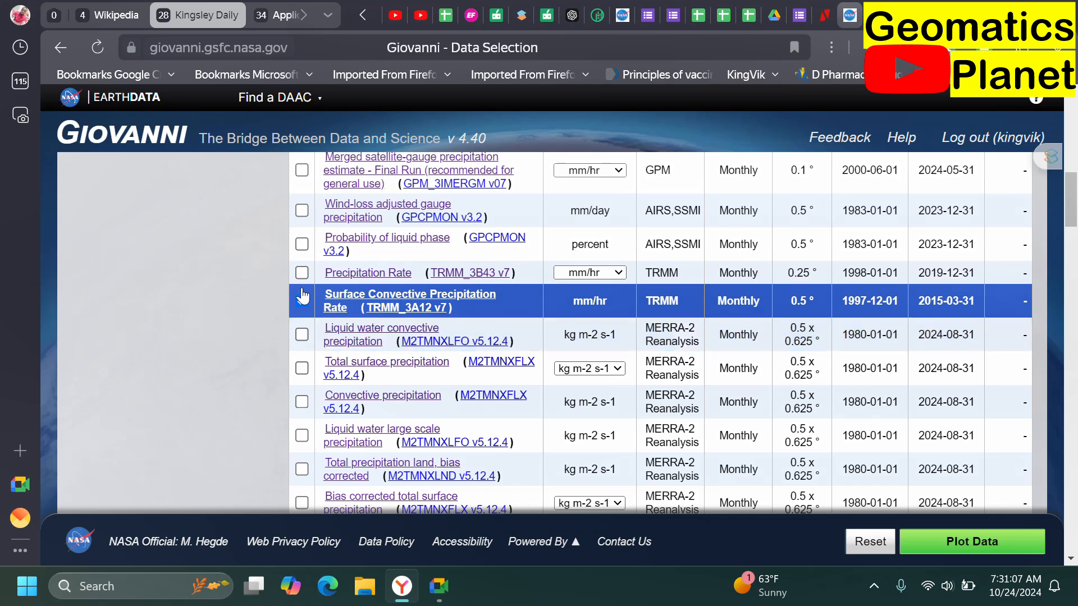
scroll(642, 449, up, 3)
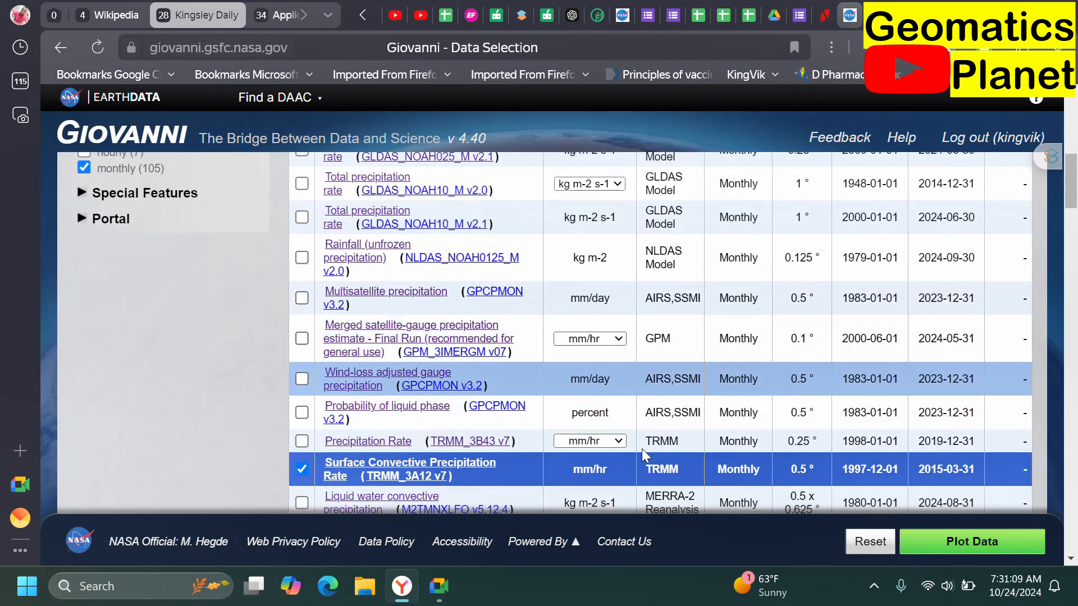
scroll(640, 448, down, 3)
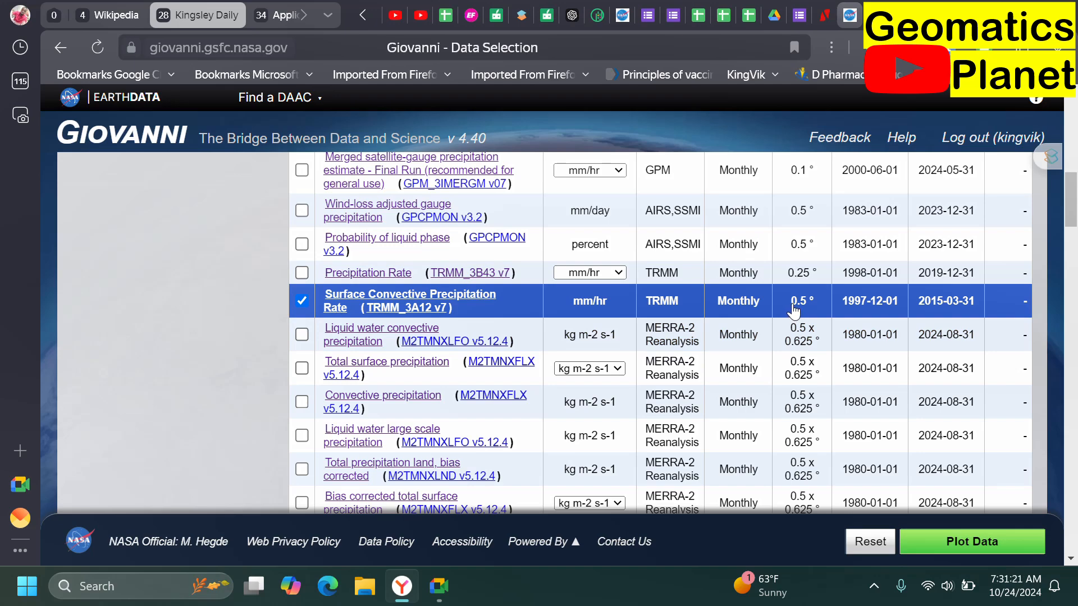
Step: Look over the remaining variables and the plot, date and region settings, and plot the time averaged map
scroll(234, 327, down, 10)
scroll(237, 324, down, 12)
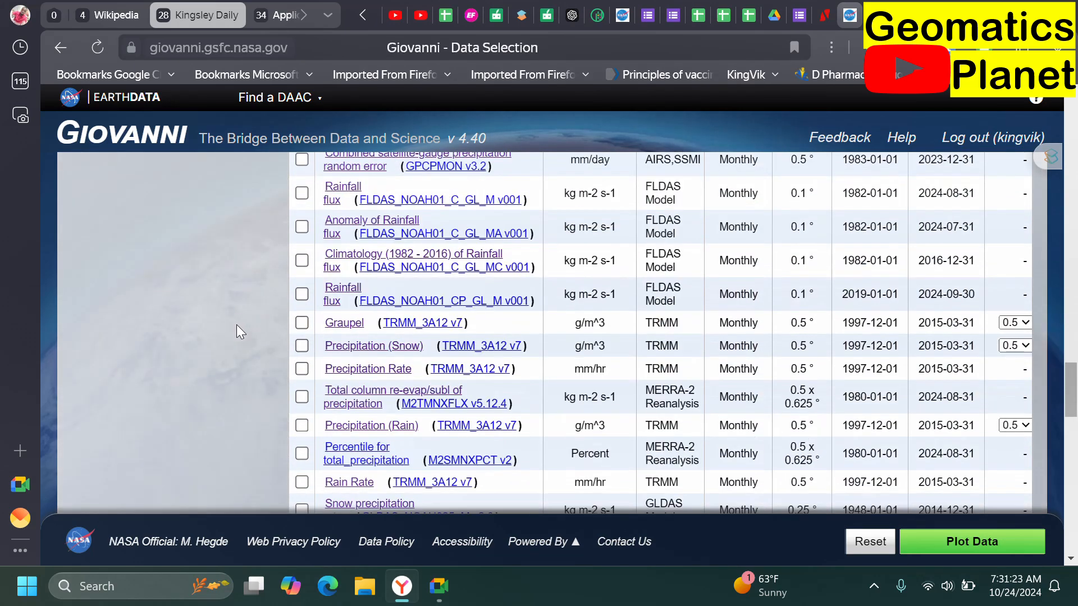
scroll(236, 324, up, 15)
scroll(236, 315, up, 10)
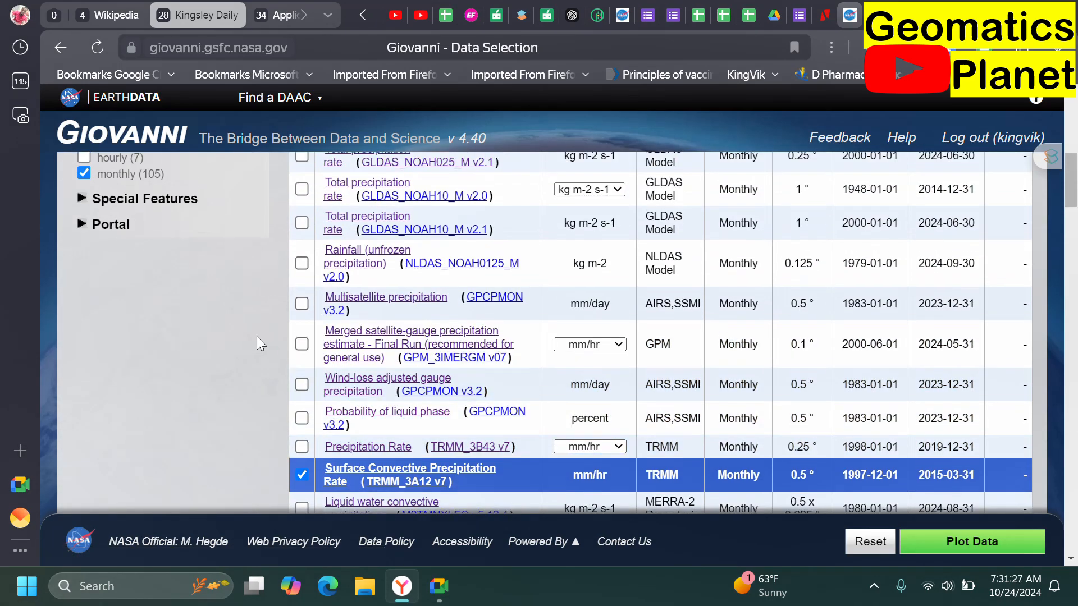
scroll(314, 320, up, 15)
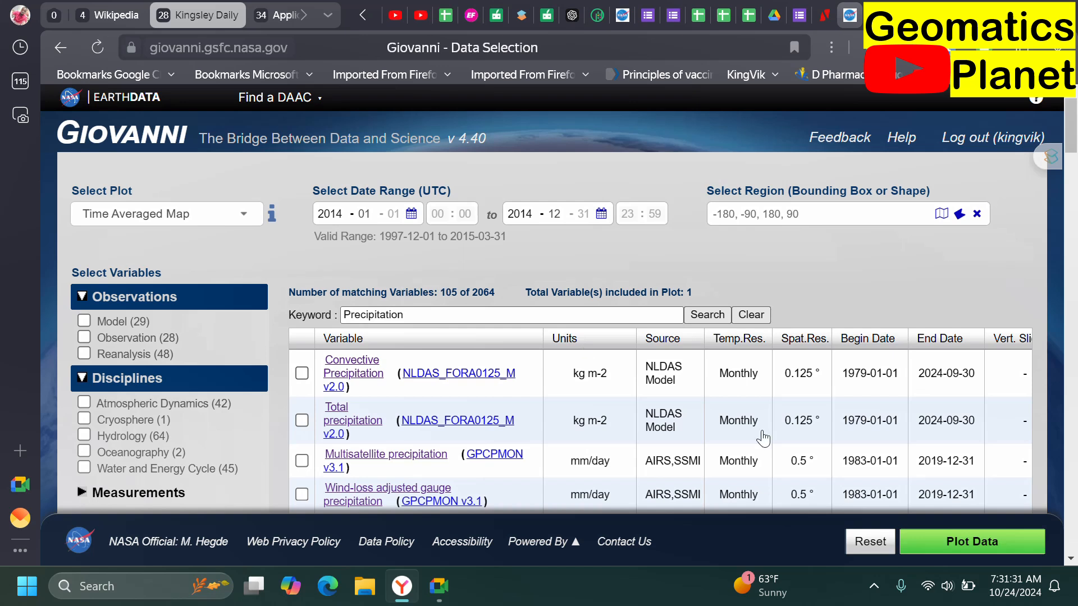
click(955, 542)
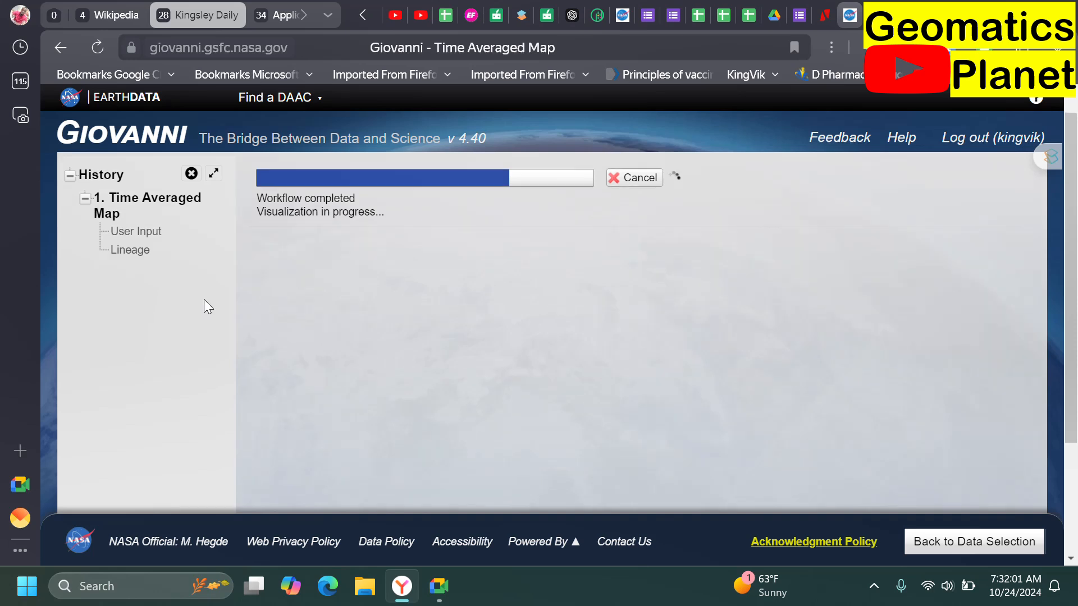
Step: Examine the resulting time averaged precipitation map and its color scale, at both close-up and global extents
scroll(204, 297, down, 5)
scroll(204, 292, up, 5)
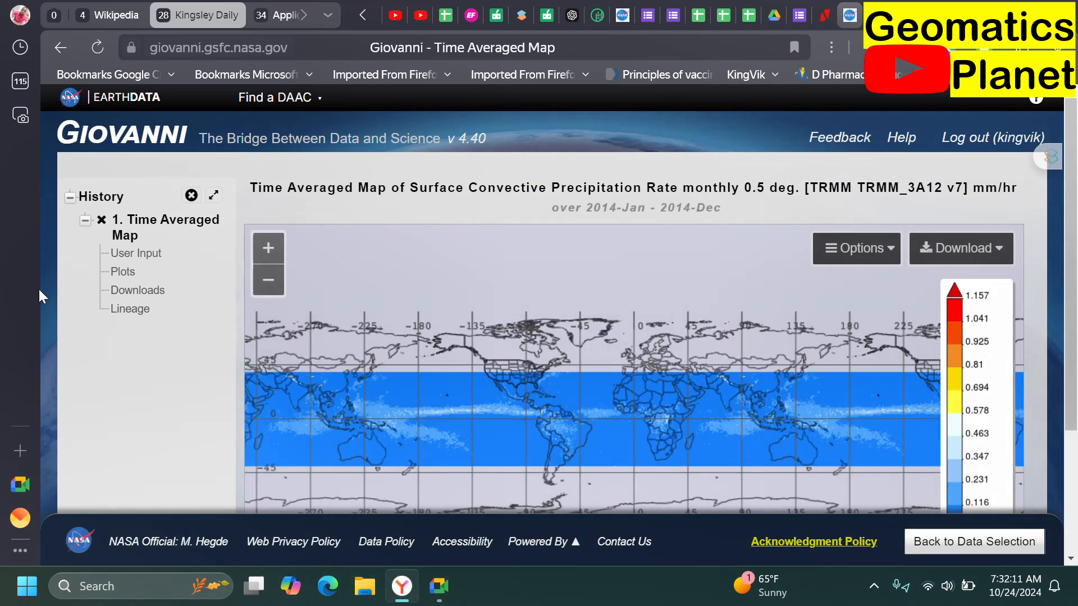
scroll(66, 292, down, 3)
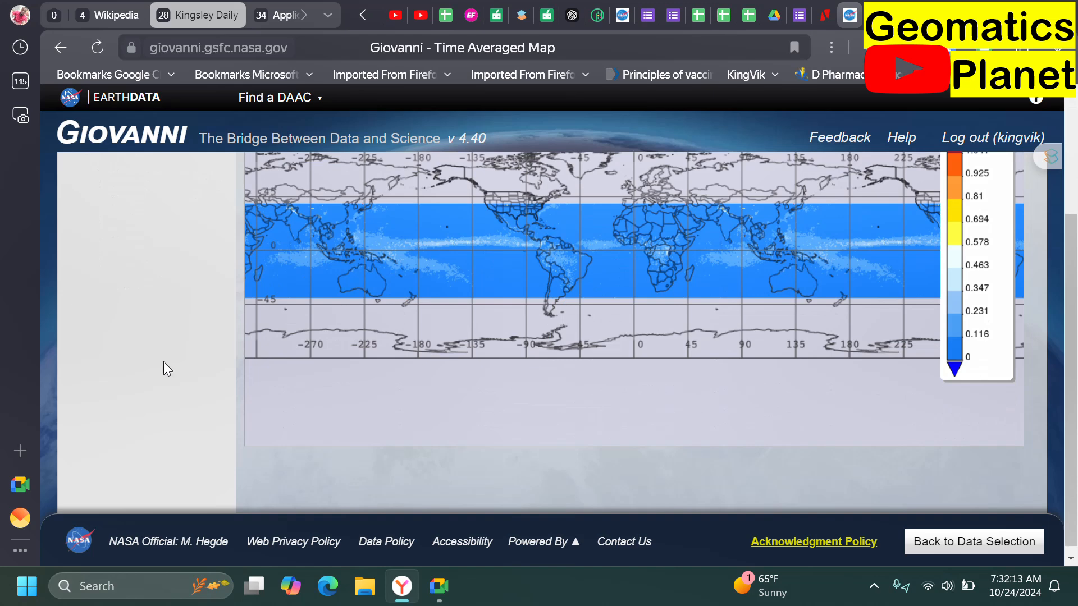
scroll(673, 323, up, 2)
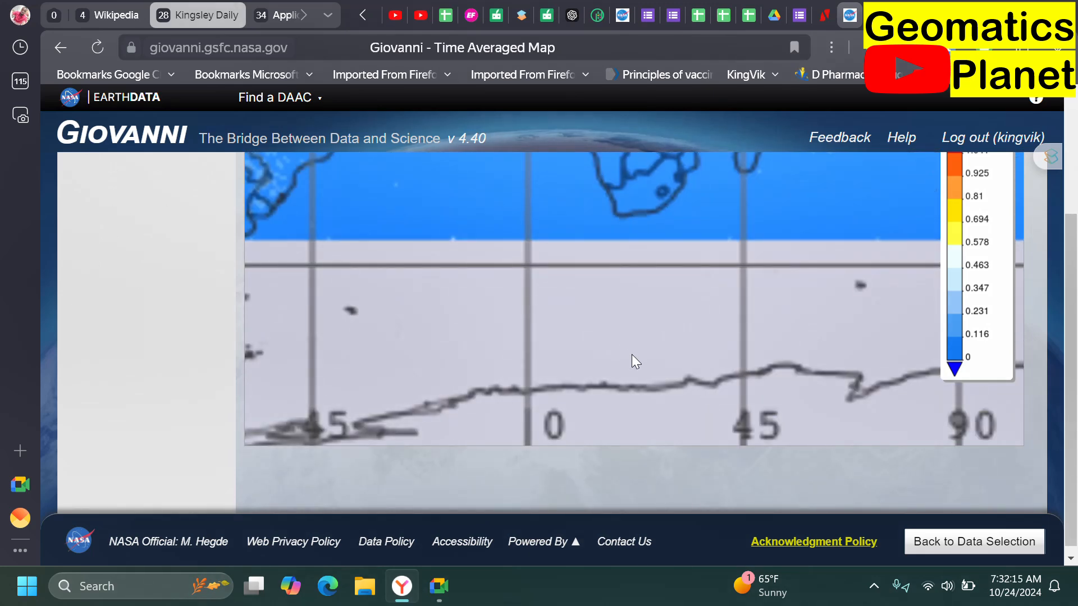
scroll(632, 355, down, 2)
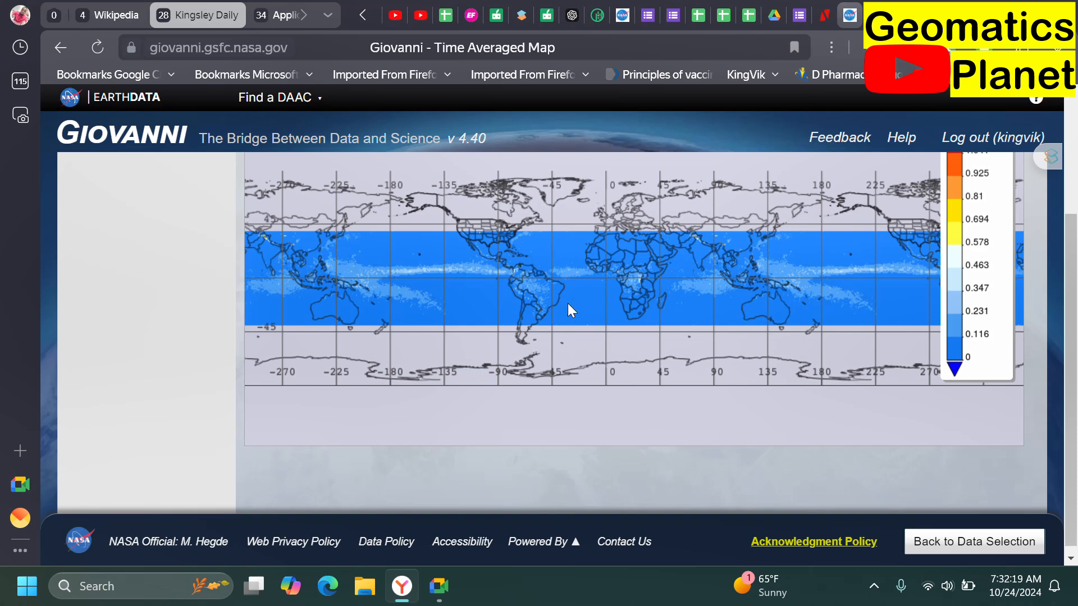
scroll(568, 303, up, 2)
scroll(540, 333, down, 3)
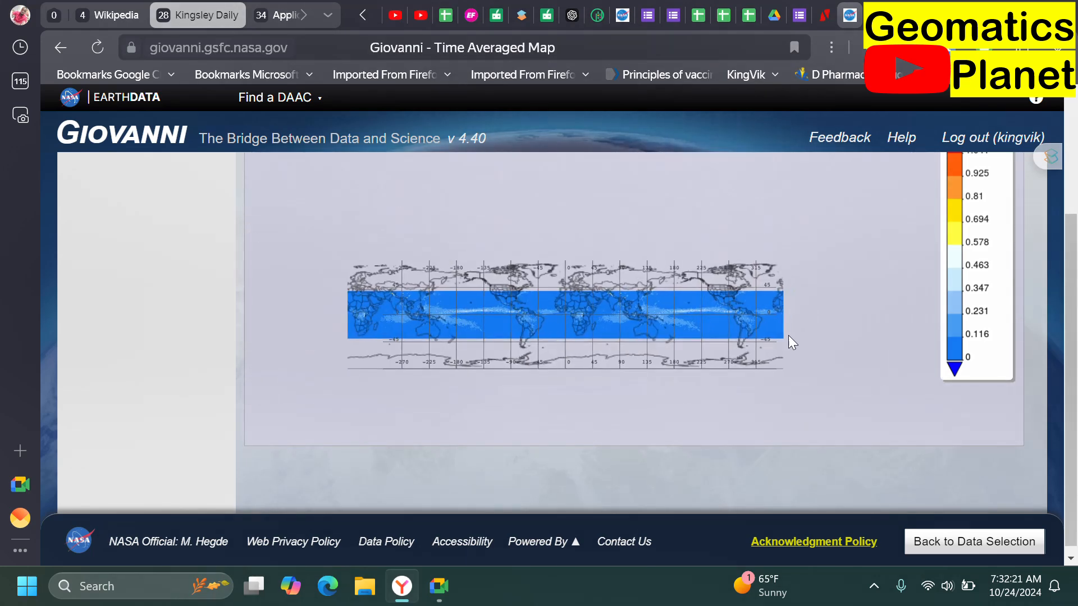
scroll(954, 234, up, 1)
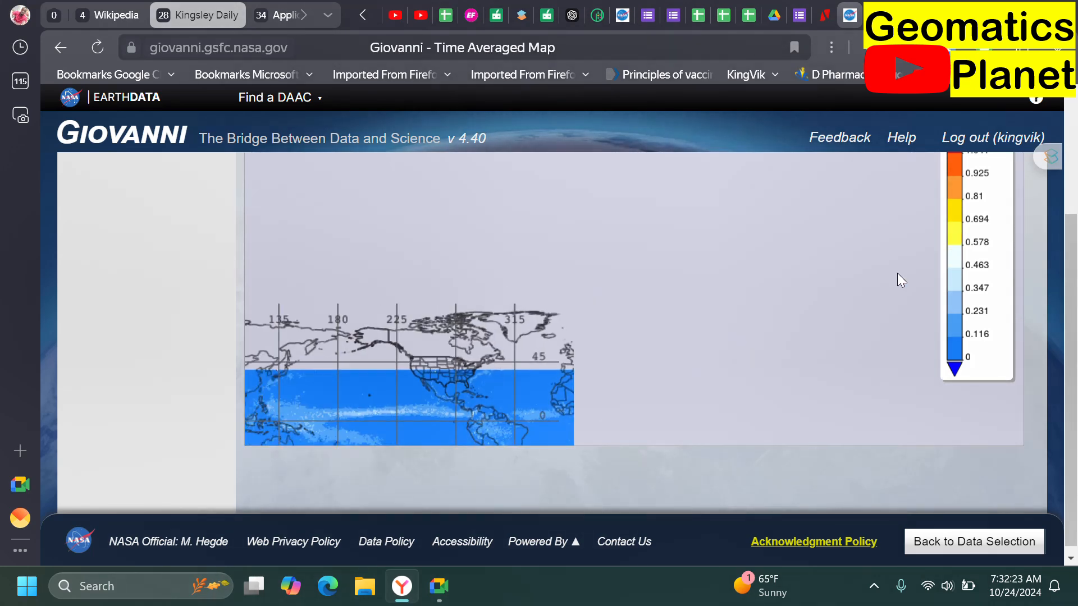
Step: Examine the TRMM convective precipitation map from global extent down to the West African coast around Nigeria
scroll(1076, 370, up, 2)
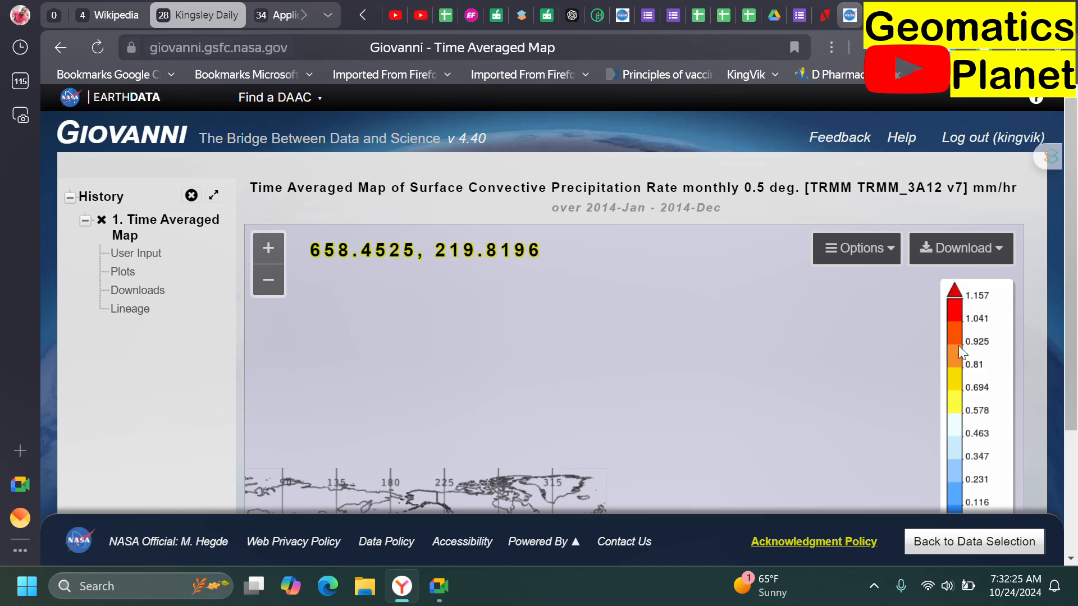
scroll(786, 331, down, 1)
scroll(416, 453, up, 3)
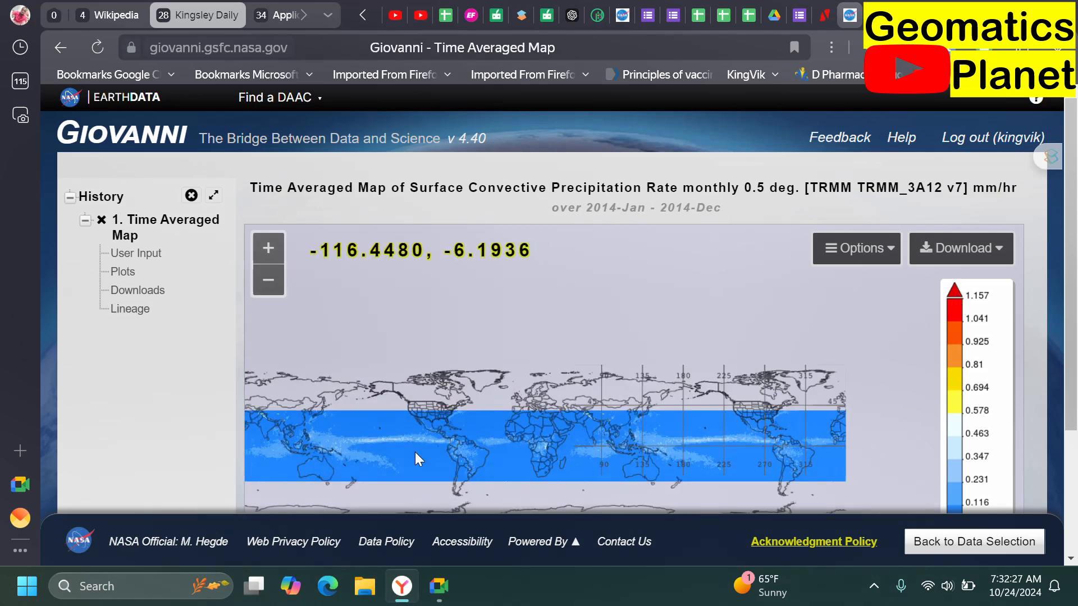
scroll(488, 457, up, 5)
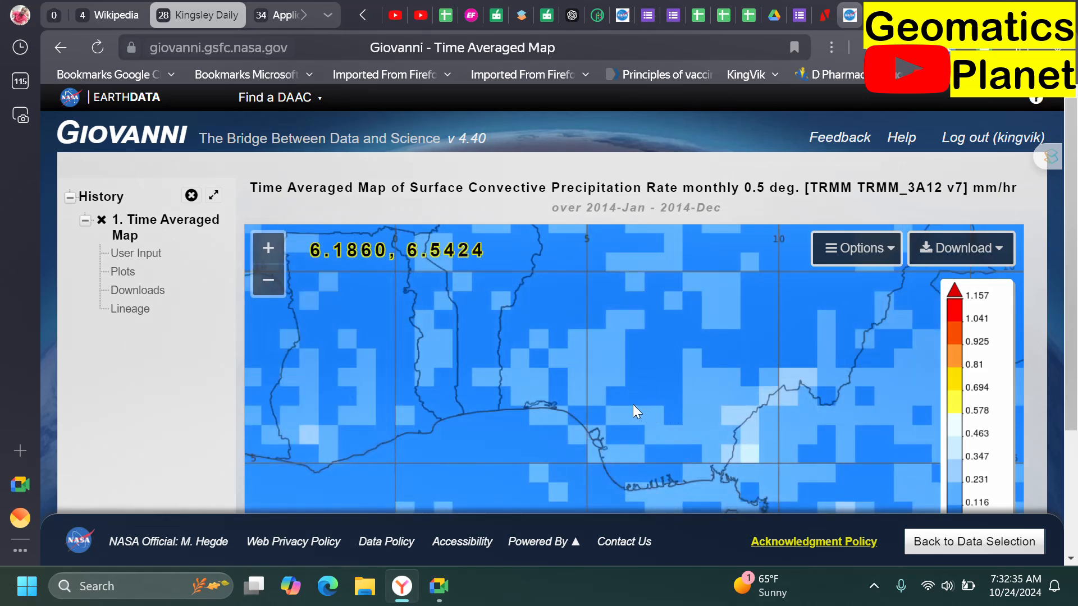
Step: Review the map's decoration and overlay options and its available download formats, and look over the precipitation pattern again
click(889, 255)
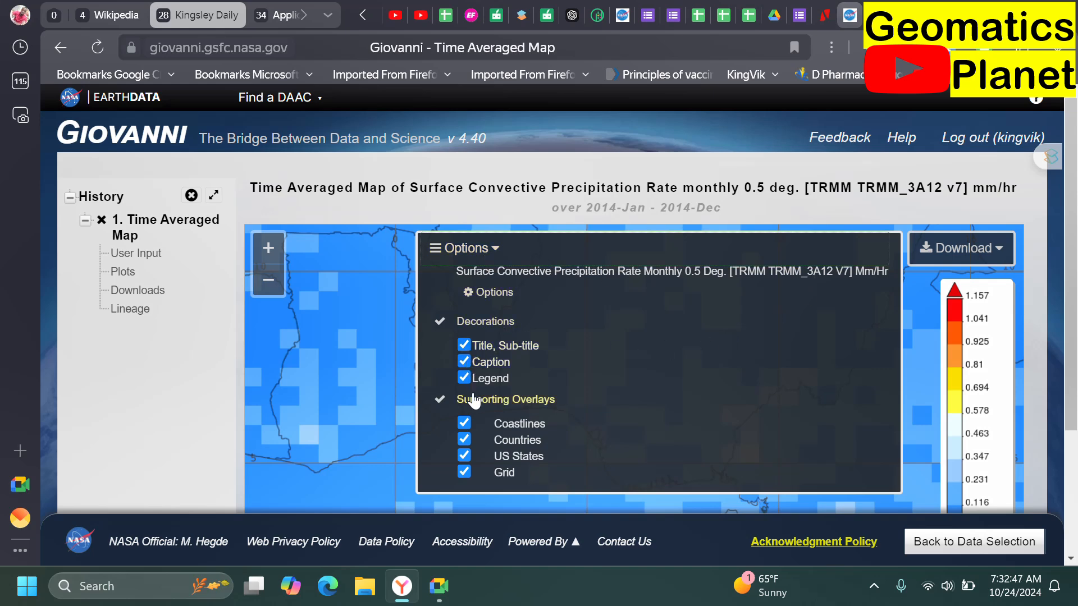
click(176, 329)
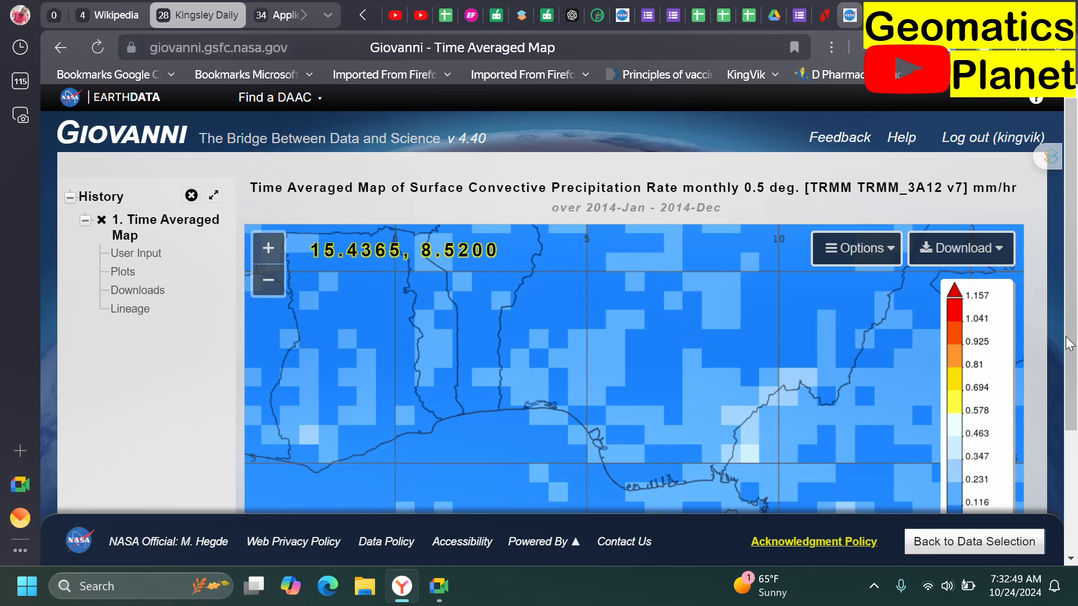
scroll(594, 351, down, 4)
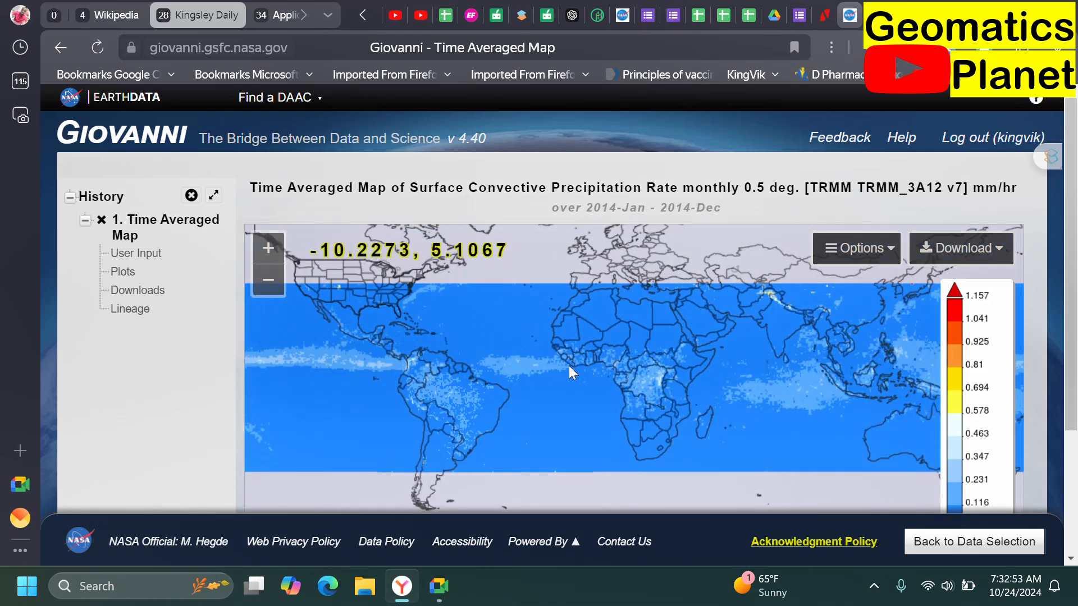
click(990, 248)
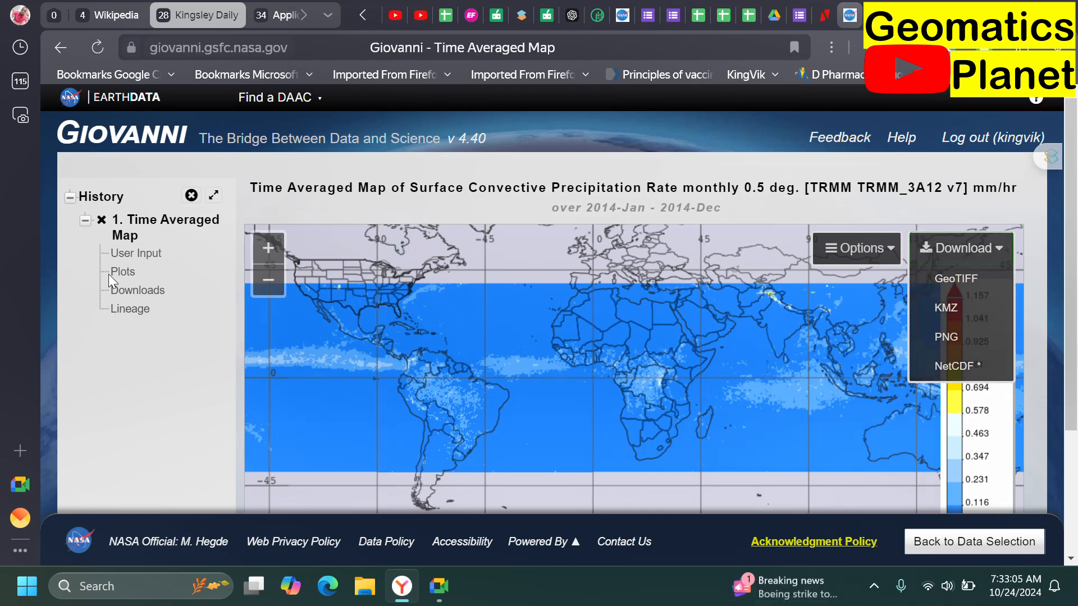
scroll(601, 355, down, 1)
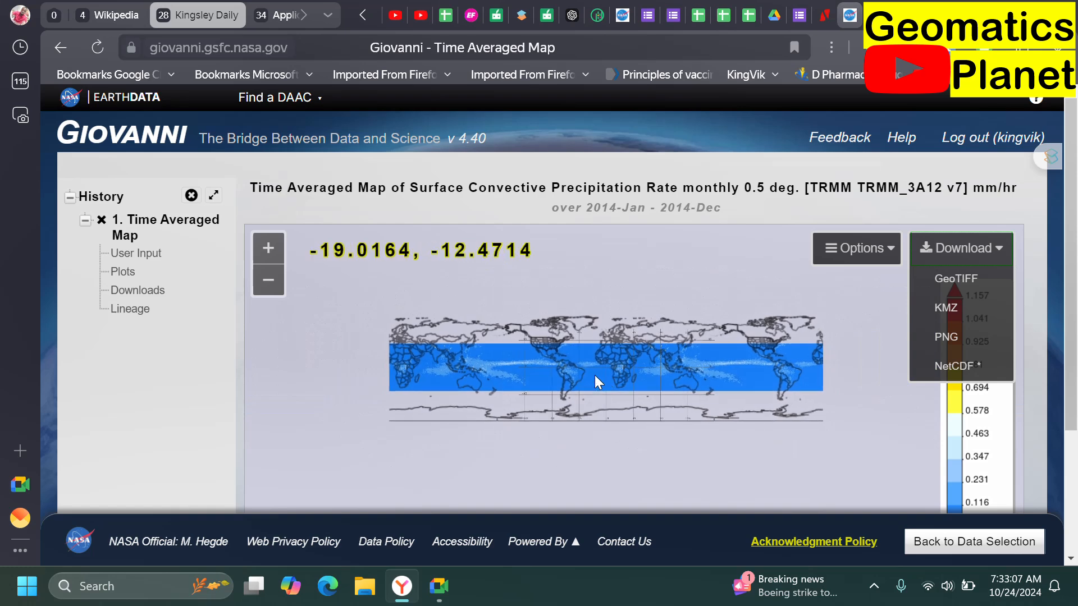
scroll(594, 375, up, 2)
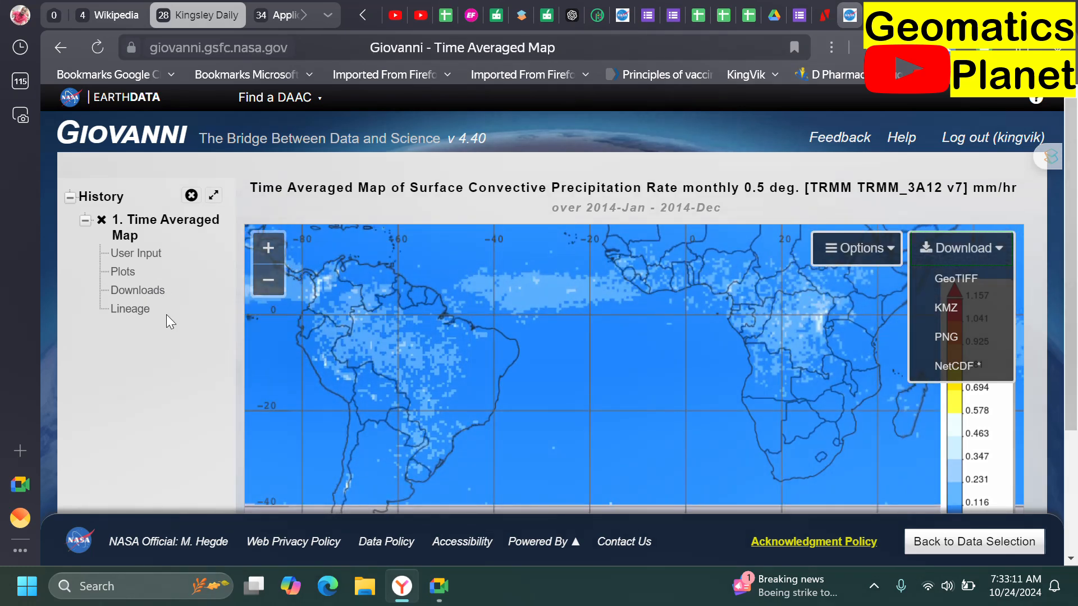
Step: Replace the TRMM variable with the monthly NLDAS_FORA0125_M v2.0 Convective Precipitation in the data selection and plot its time averaged map
click(929, 546)
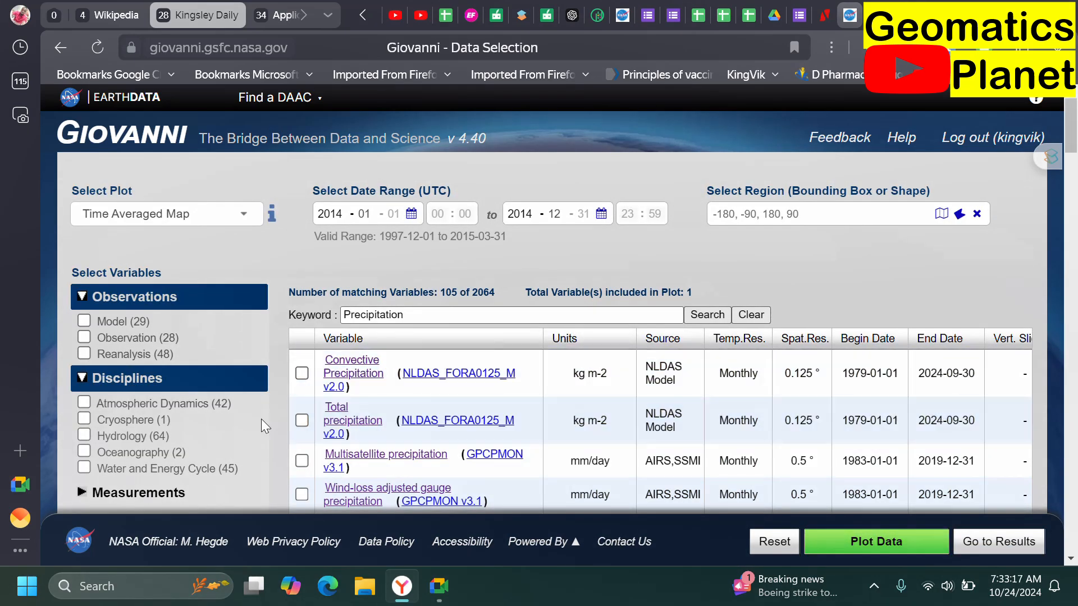
scroll(297, 400, down, 8)
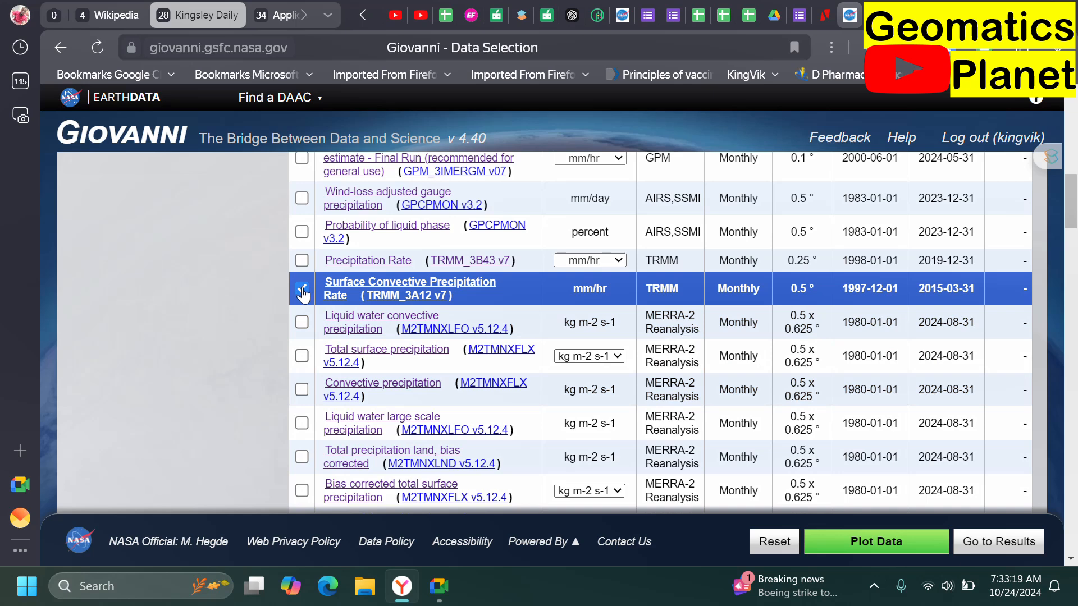
scroll(714, 365, up, 5)
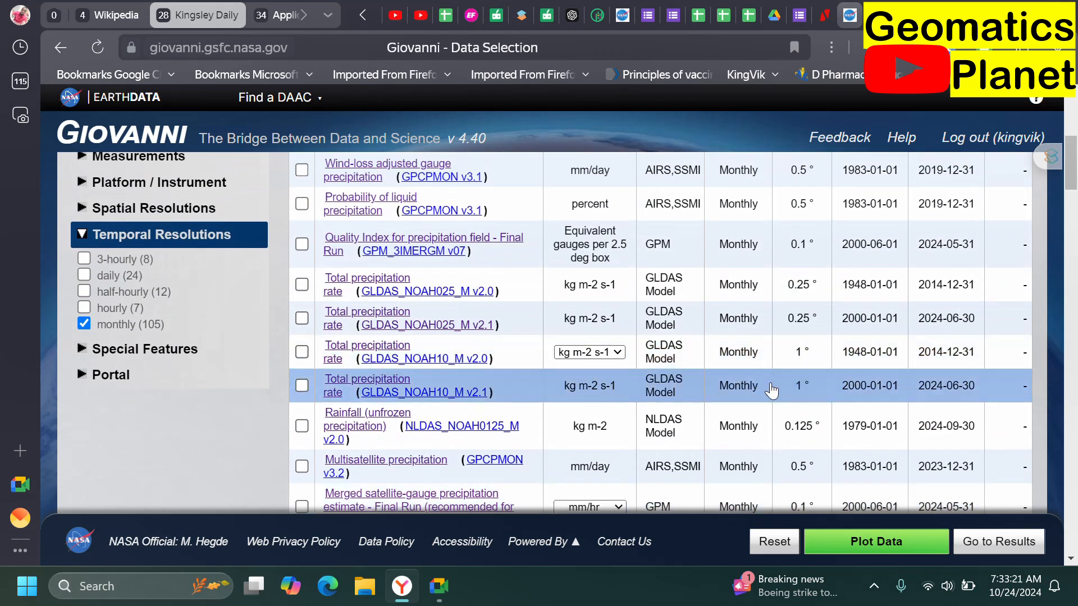
scroll(784, 303, up, 3)
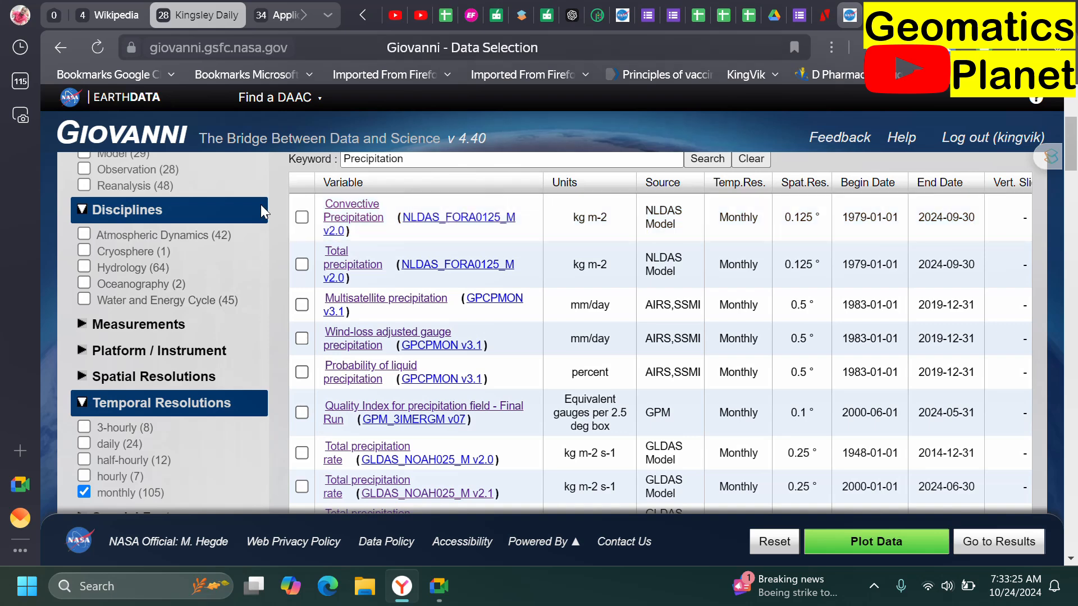
click(302, 218)
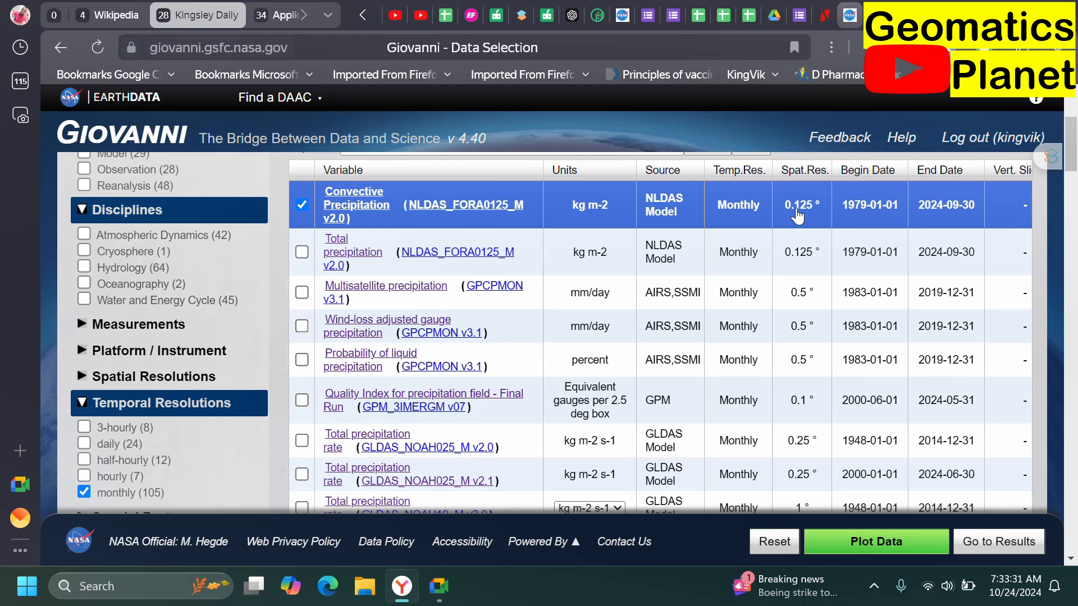
click(854, 553)
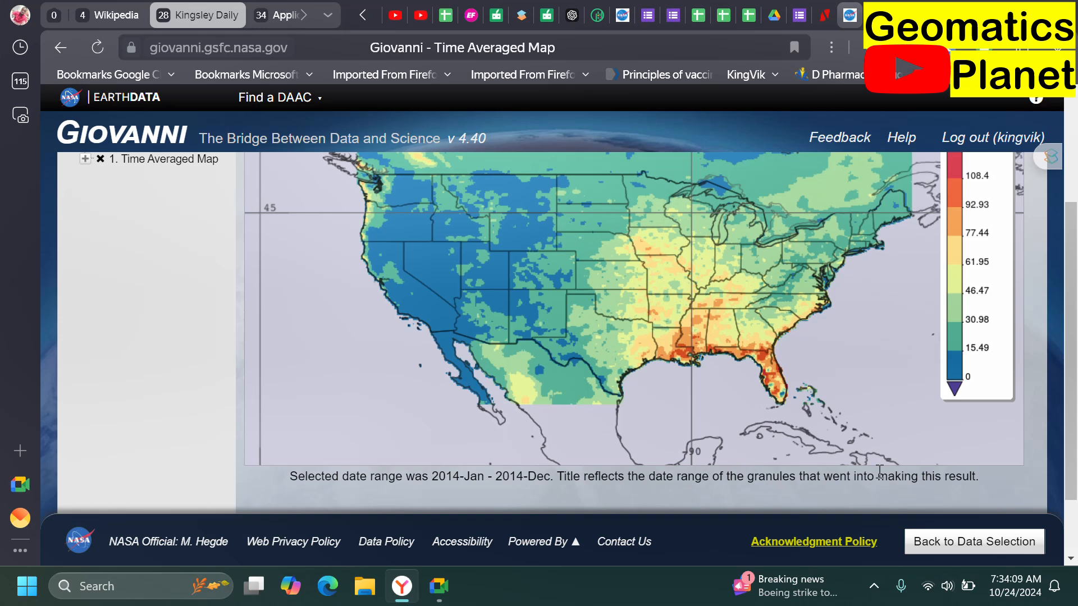
Step: Examine the NLDAS convective precipitation map across the United States against its color scale, from global extent to the Gulf Coast
scroll(554, 322, down, 4)
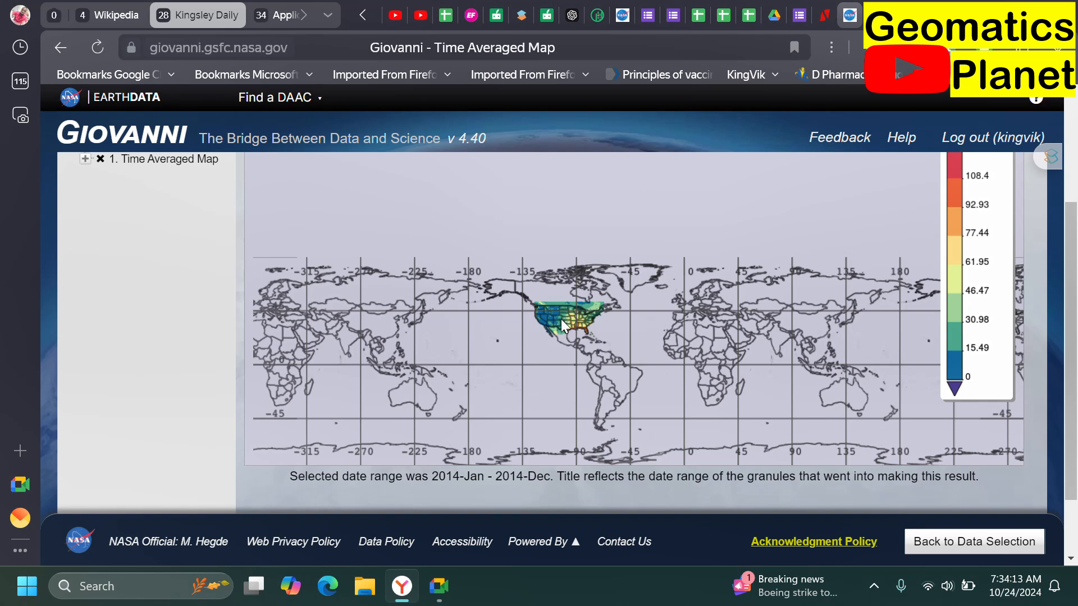
scroll(560, 320, up, 5)
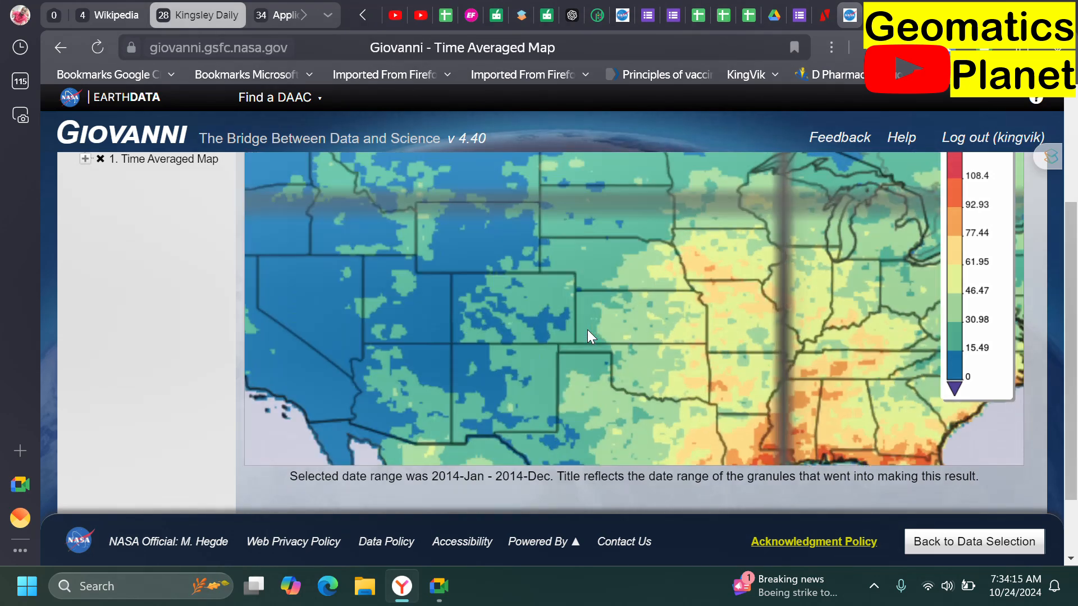
scroll(646, 313, down, 2)
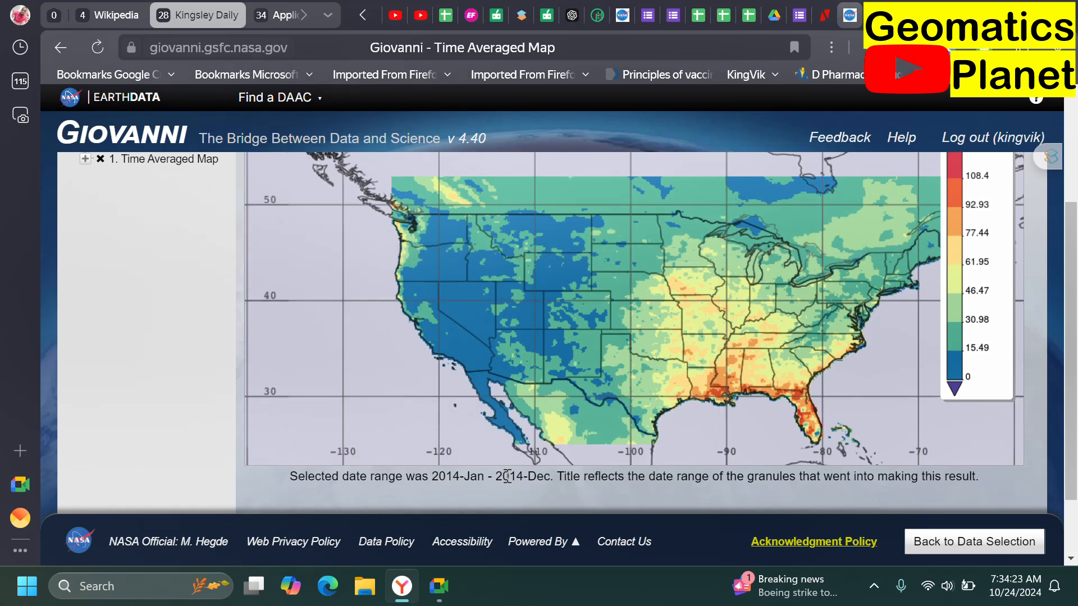
scroll(594, 237, down, 2)
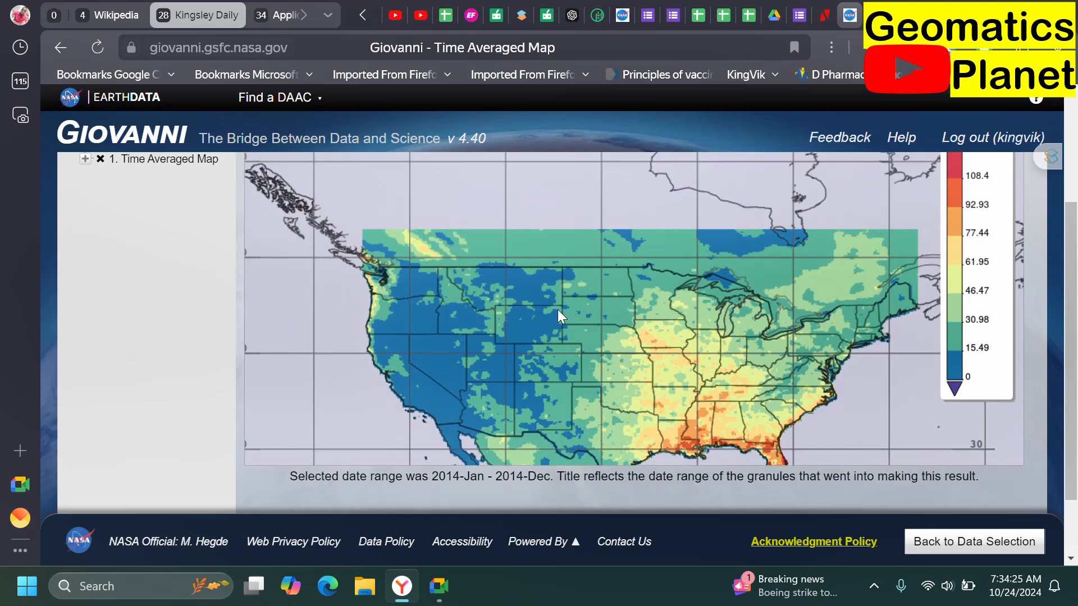
scroll(650, 336, up, 2)
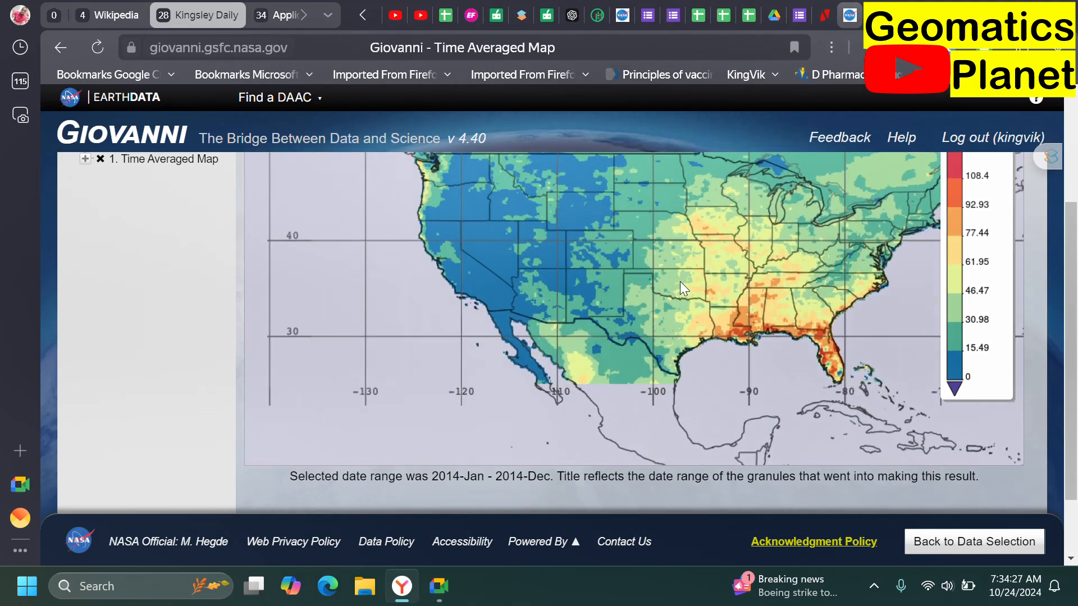
scroll(694, 248, up, 3)
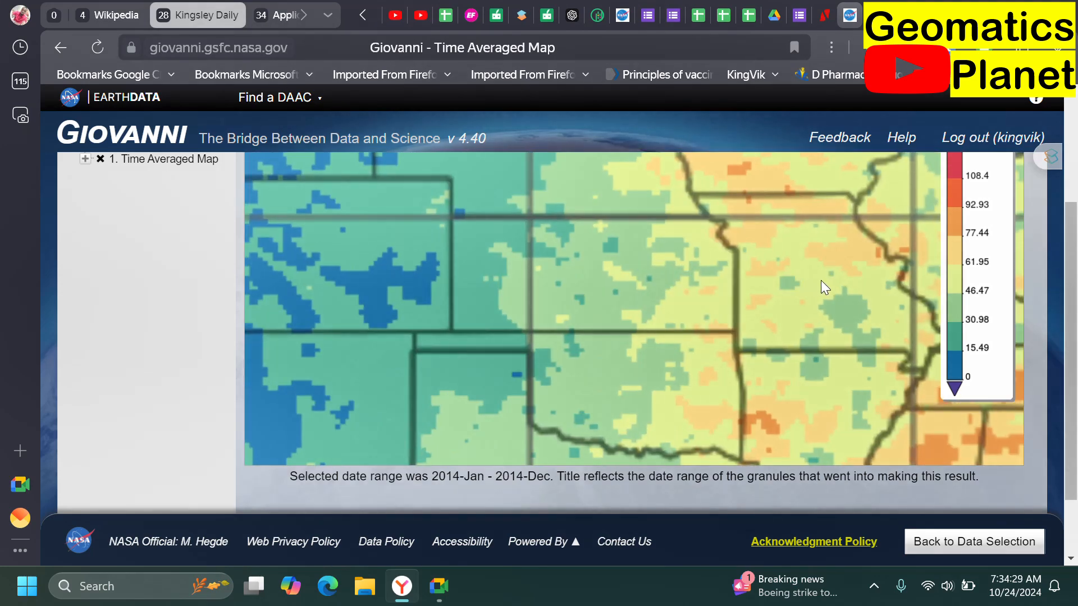
scroll(817, 283, down, 3)
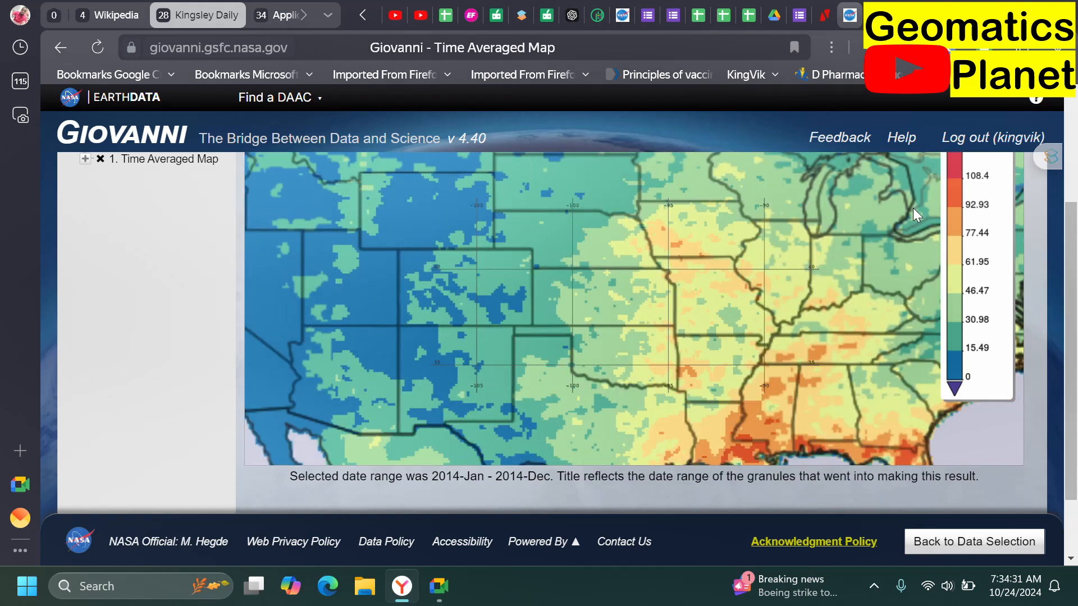
scroll(699, 304, up, 3)
scroll(699, 304, down, 3)
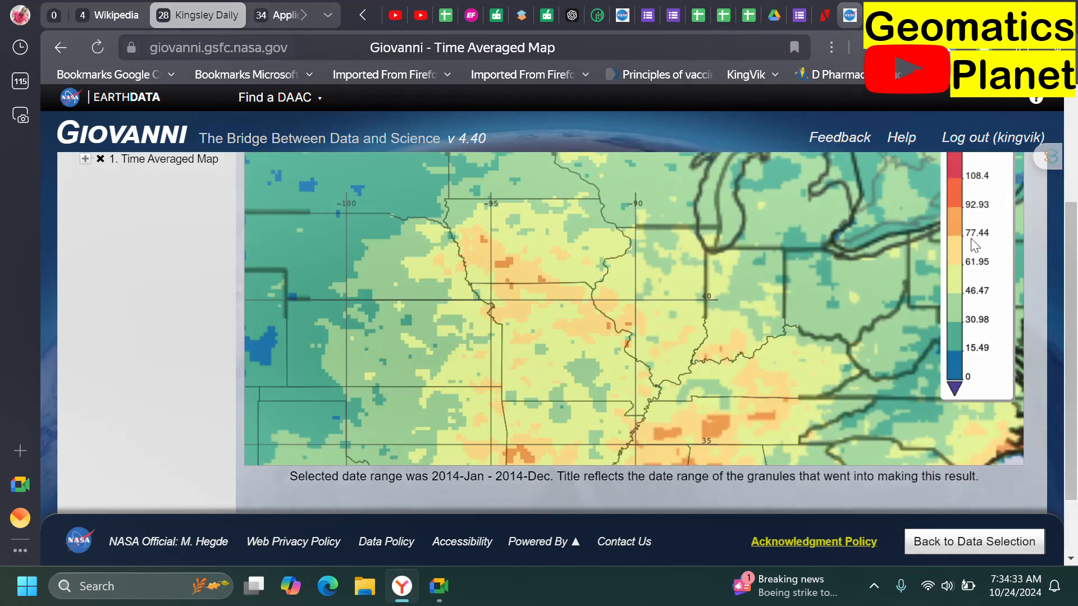
scroll(987, 385, up, 2)
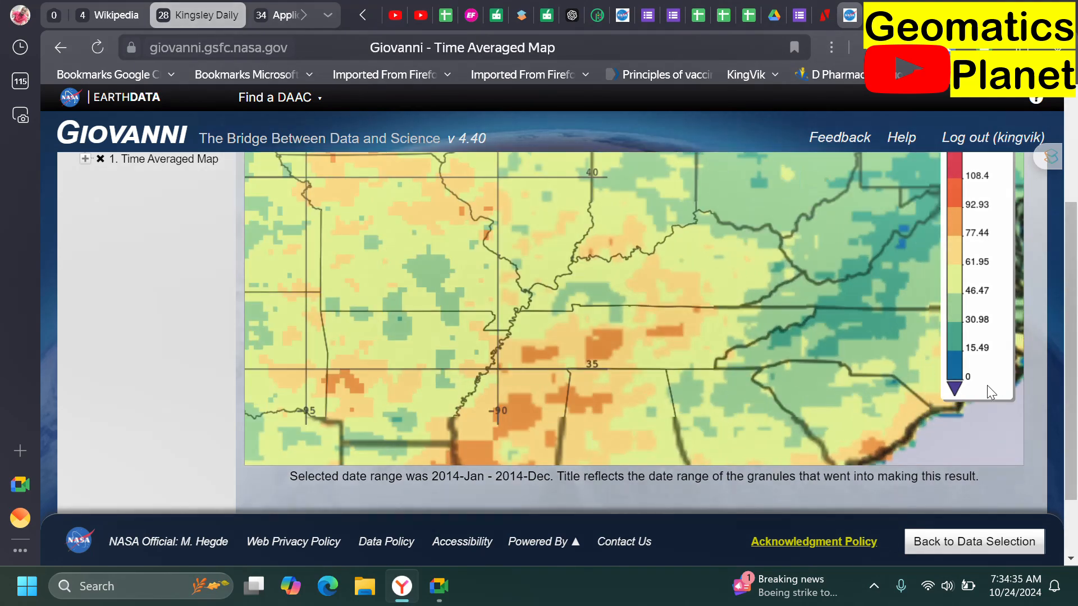
scroll(800, 386, down, 5)
scroll(888, 396, down, 1)
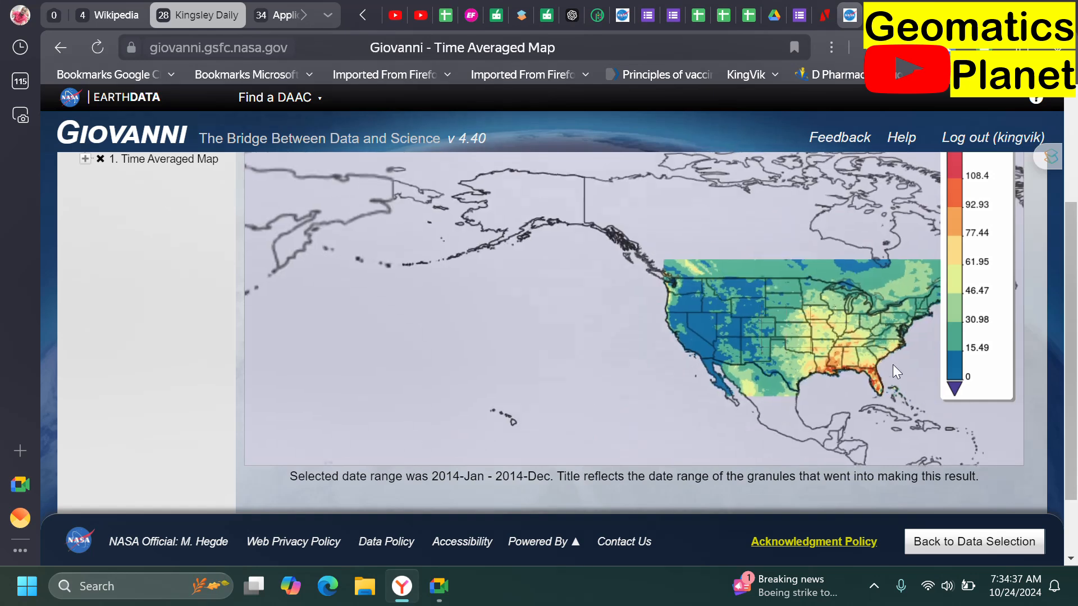
scroll(895, 385, up, 3)
scroll(605, 283, up, 2)
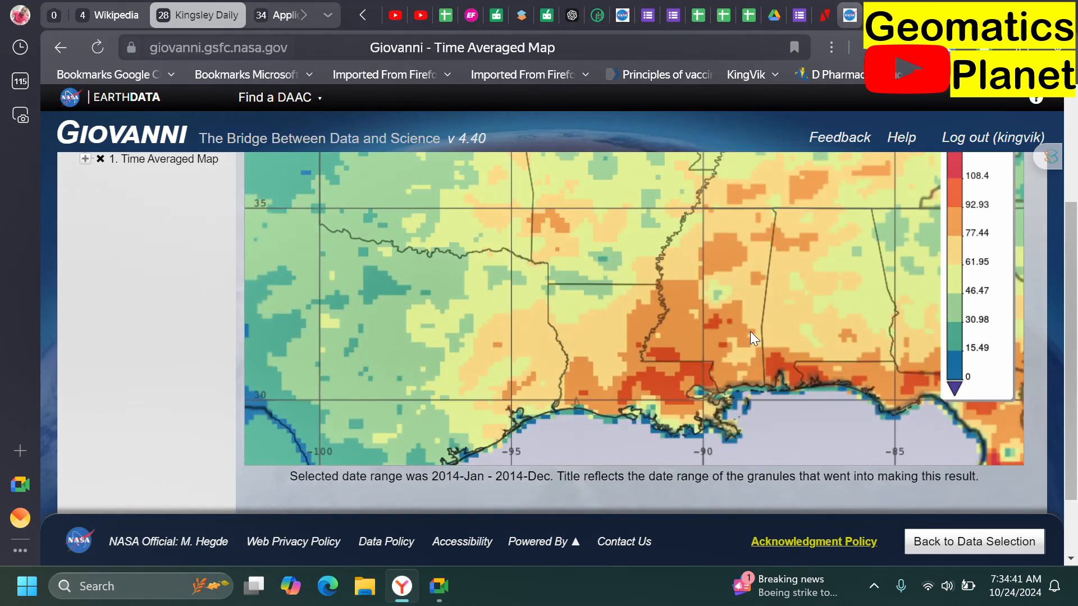
scroll(176, 241, up, 2)
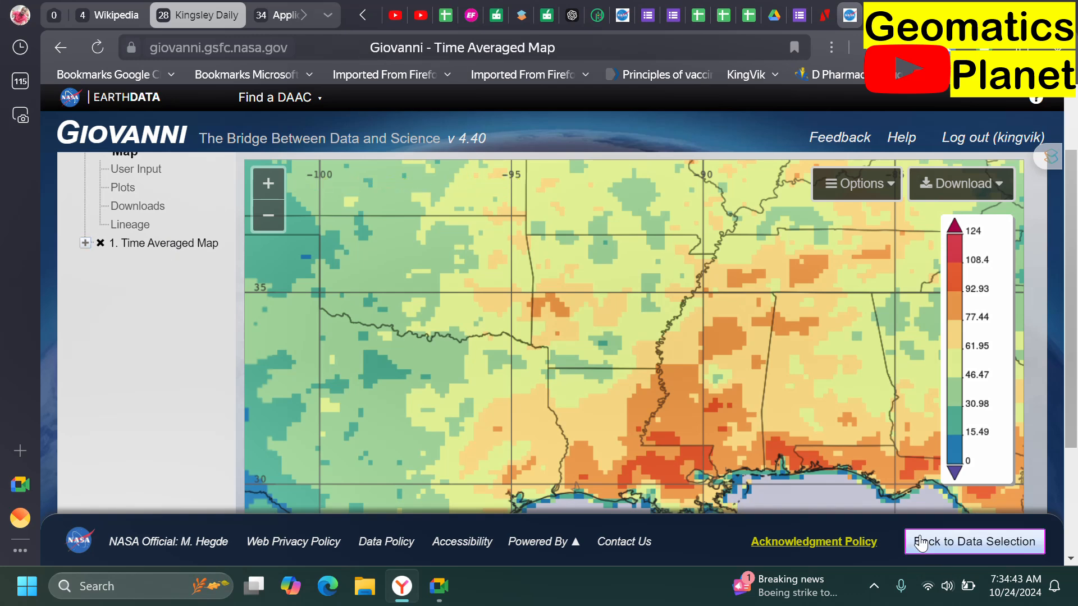
Step: Return to the data selection and look through the monthly precipitation variables, comparing their sources, resolutions and available dates
click(954, 542)
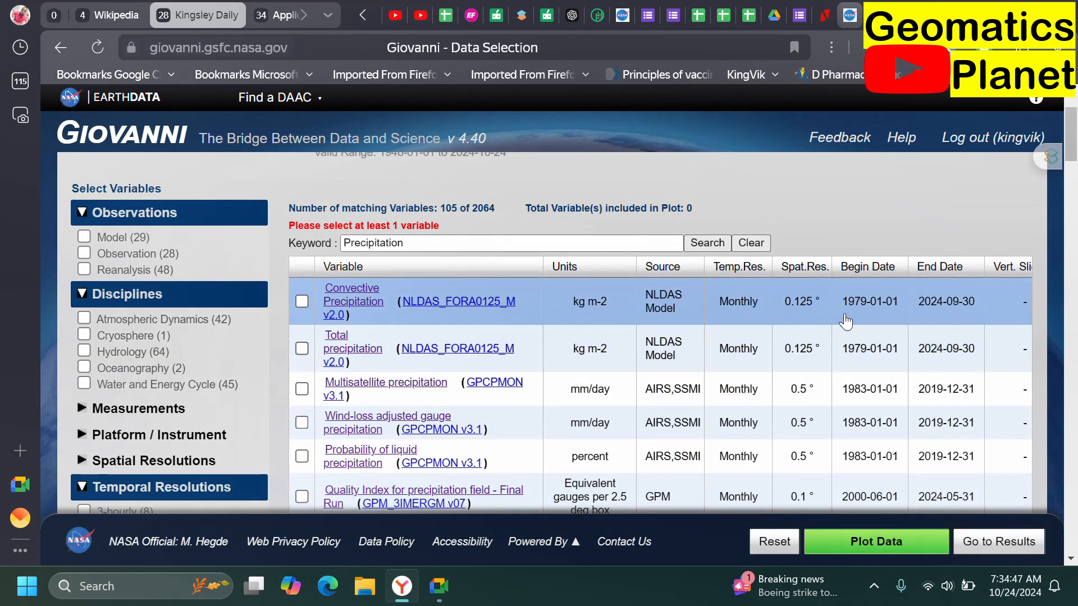
scroll(522, 337, down, 2)
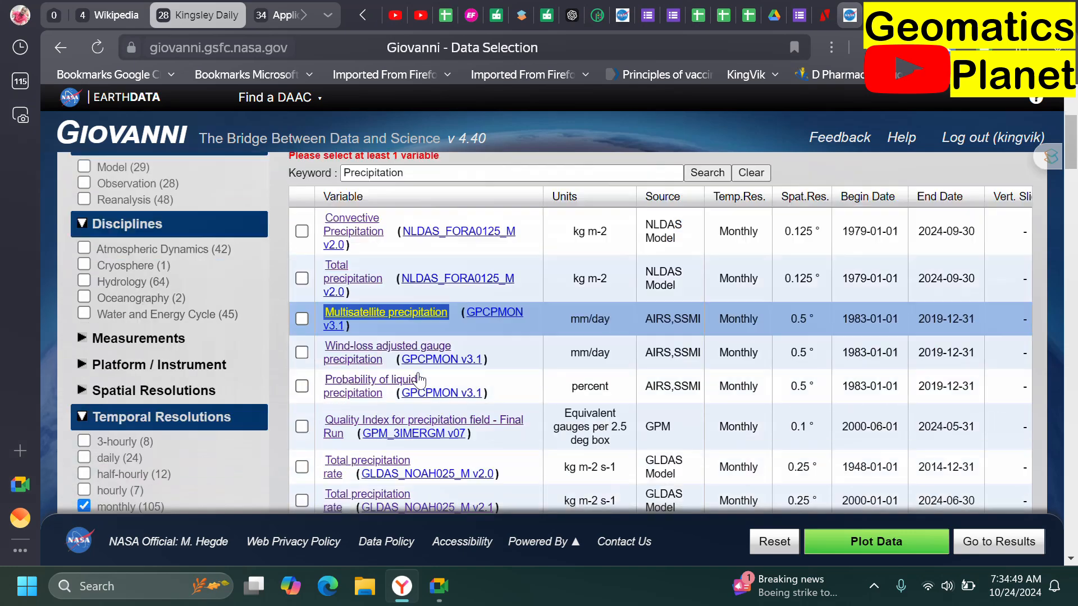
scroll(516, 351, down, 5)
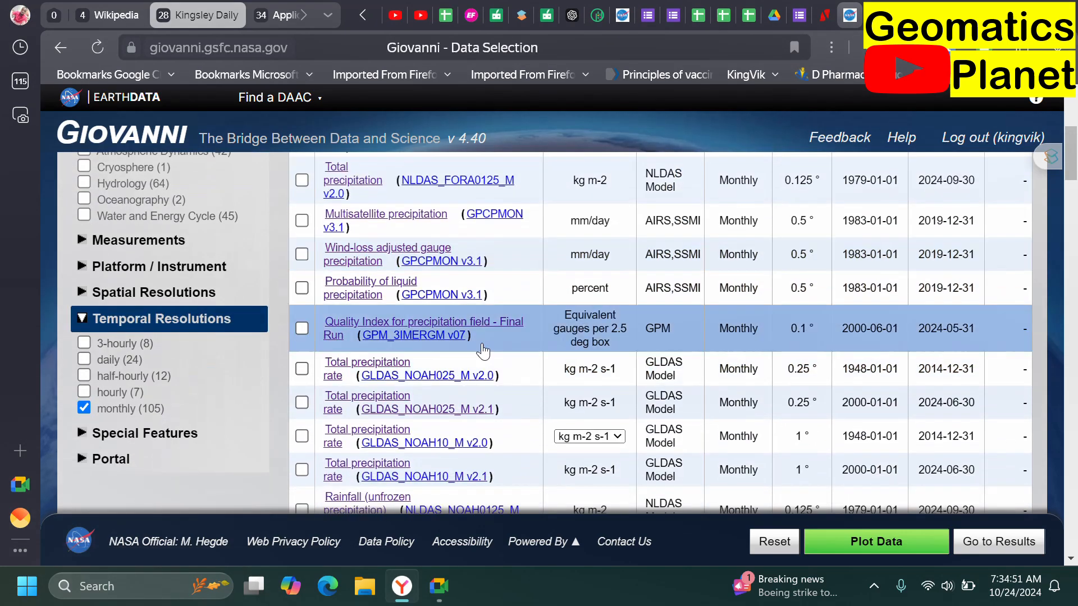
scroll(539, 404, down, 2)
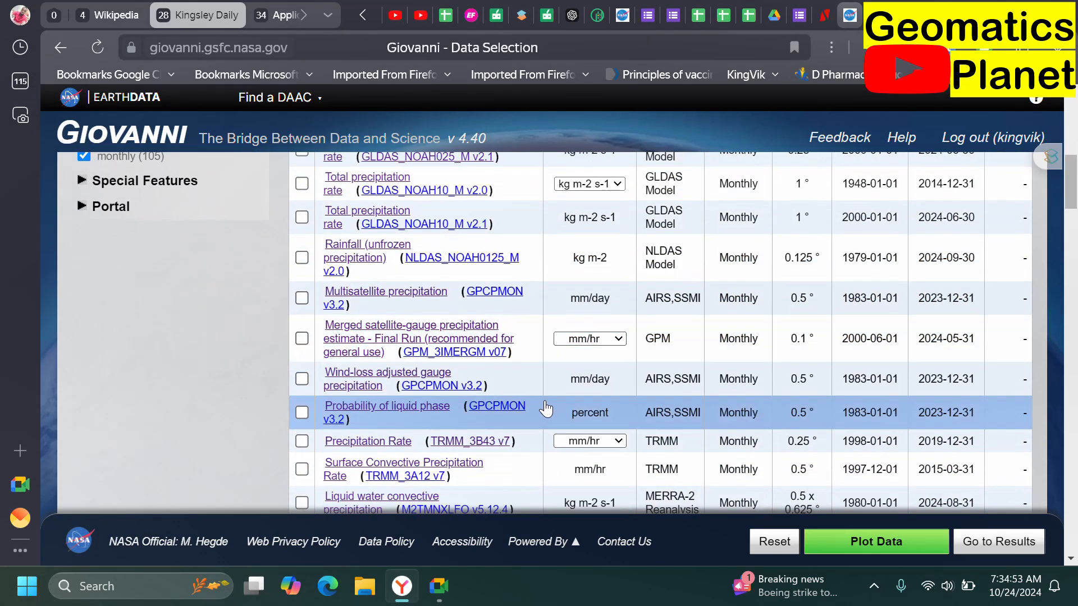
scroll(546, 408, down, 3)
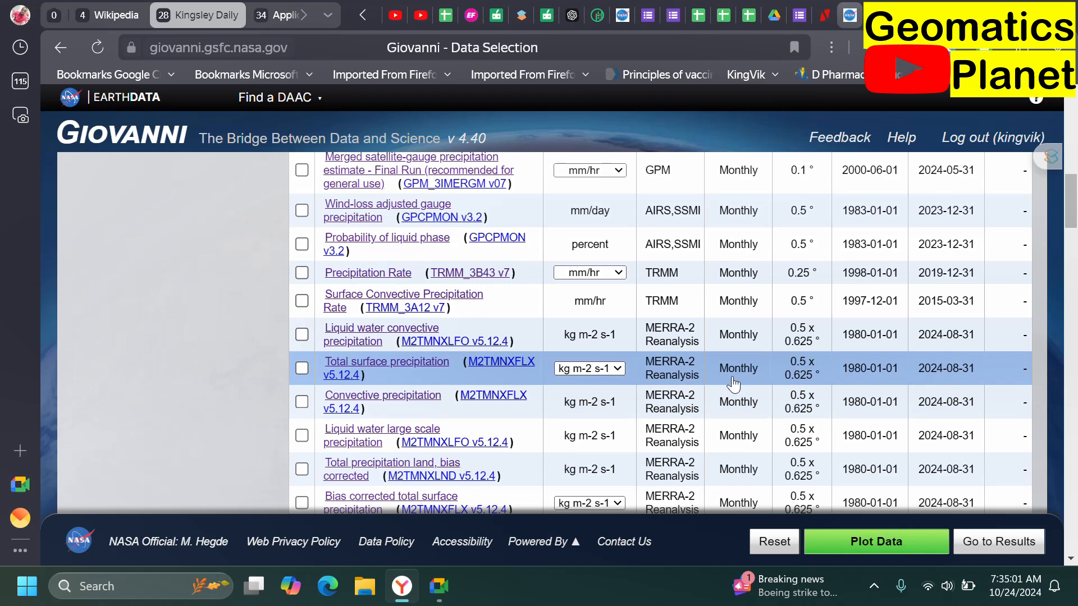
scroll(715, 380, down, 3)
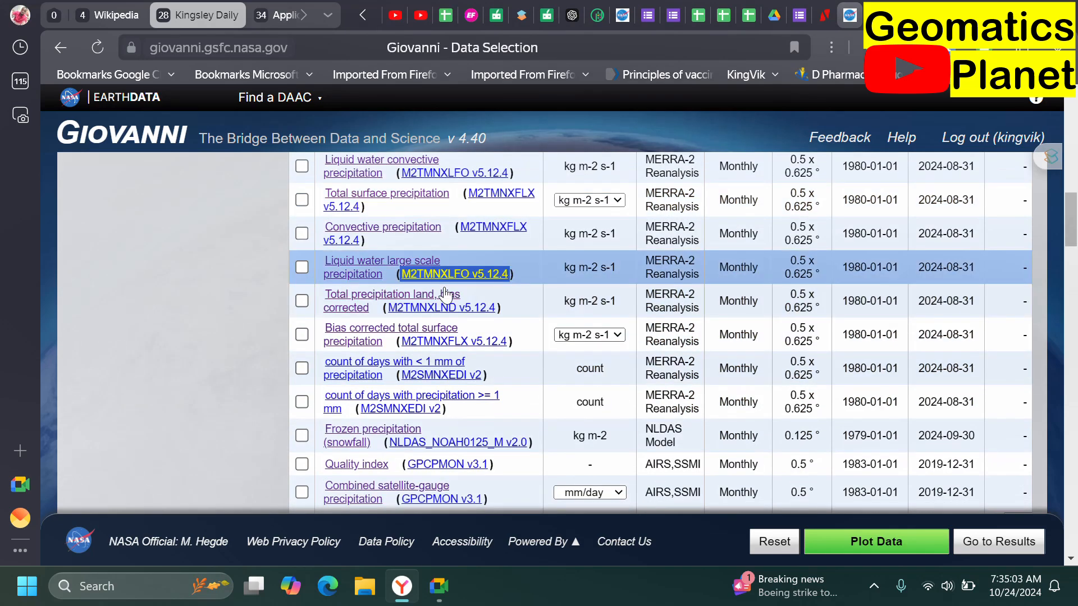
scroll(504, 446, down, 3)
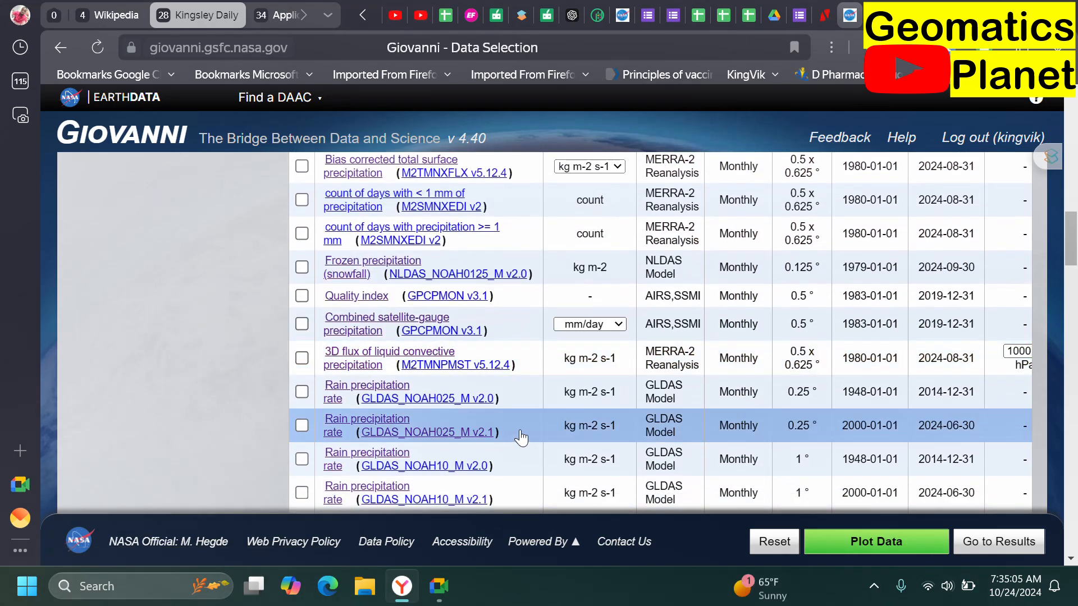
scroll(519, 432, down, 1)
scroll(525, 409, up, 2)
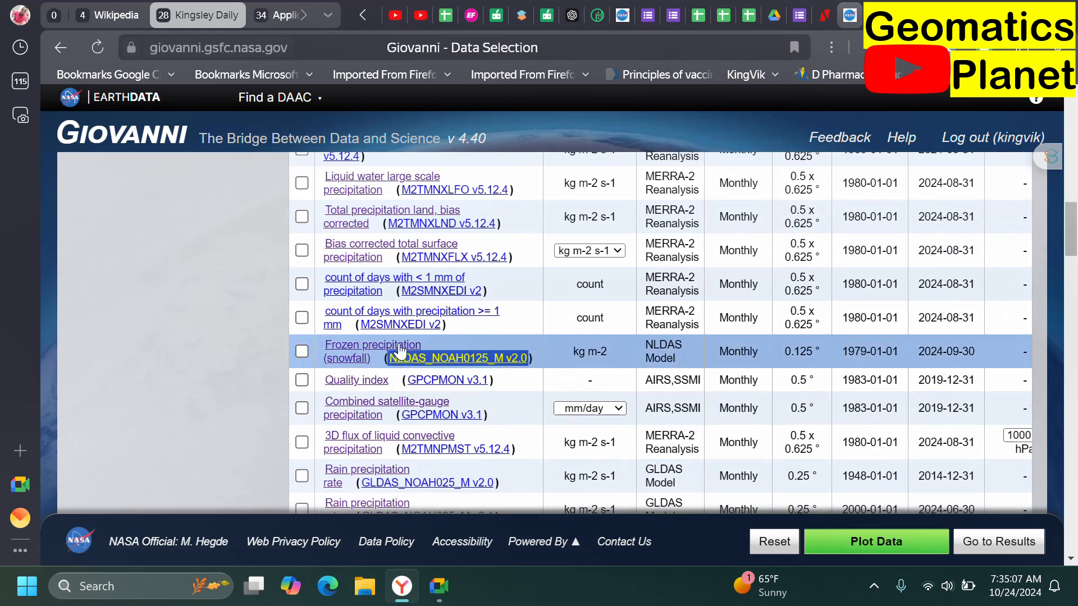
scroll(602, 354, up, 4)
scroll(627, 348, up, 5)
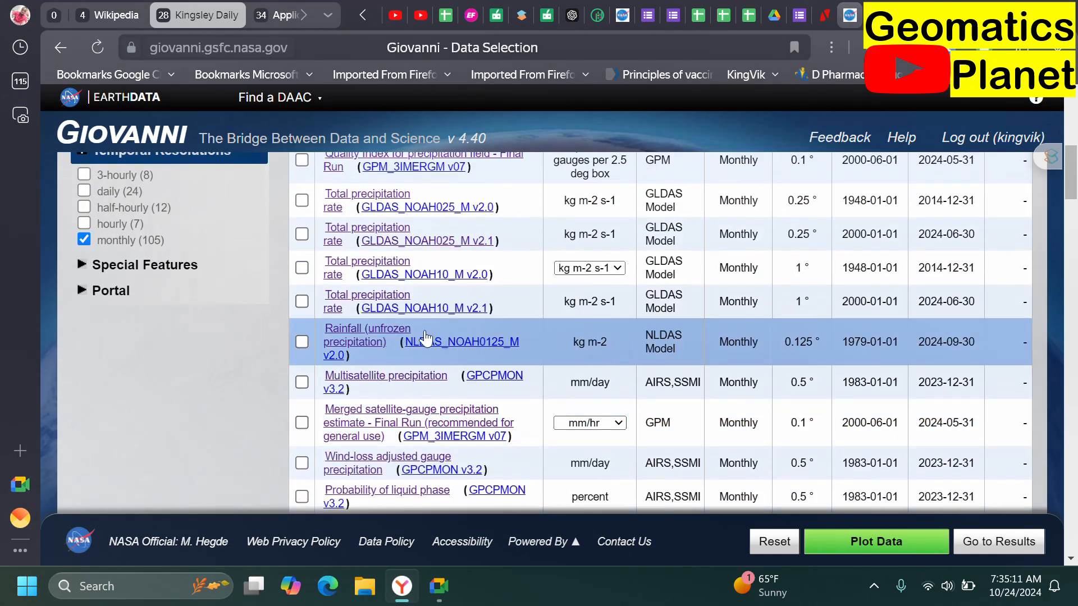
scroll(252, 334, up, 6)
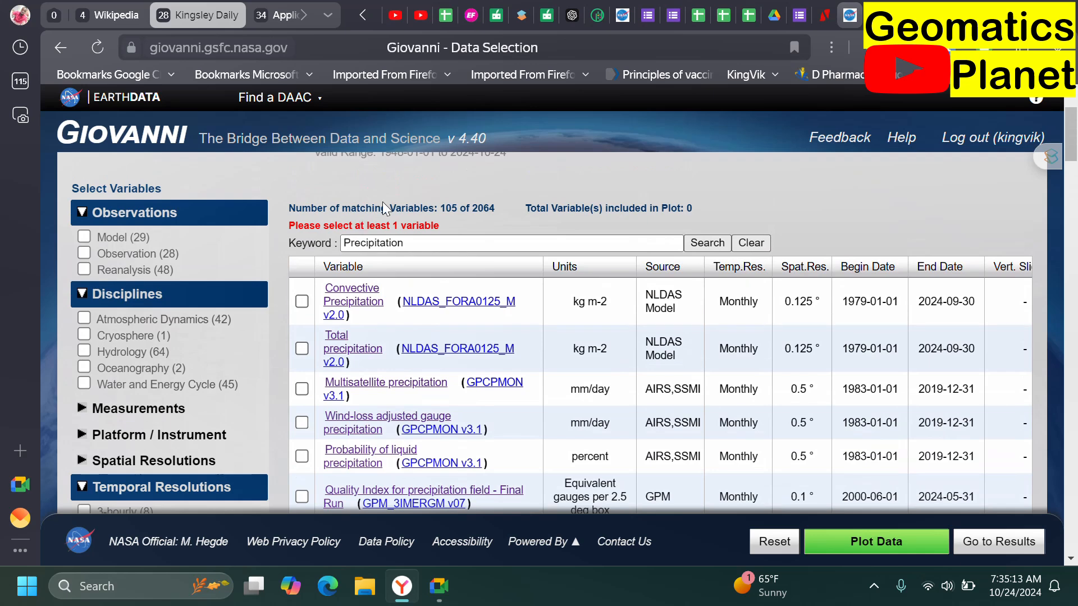
Step: Set the end date of the date range to 2023-12-31
scroll(382, 201, up, 2)
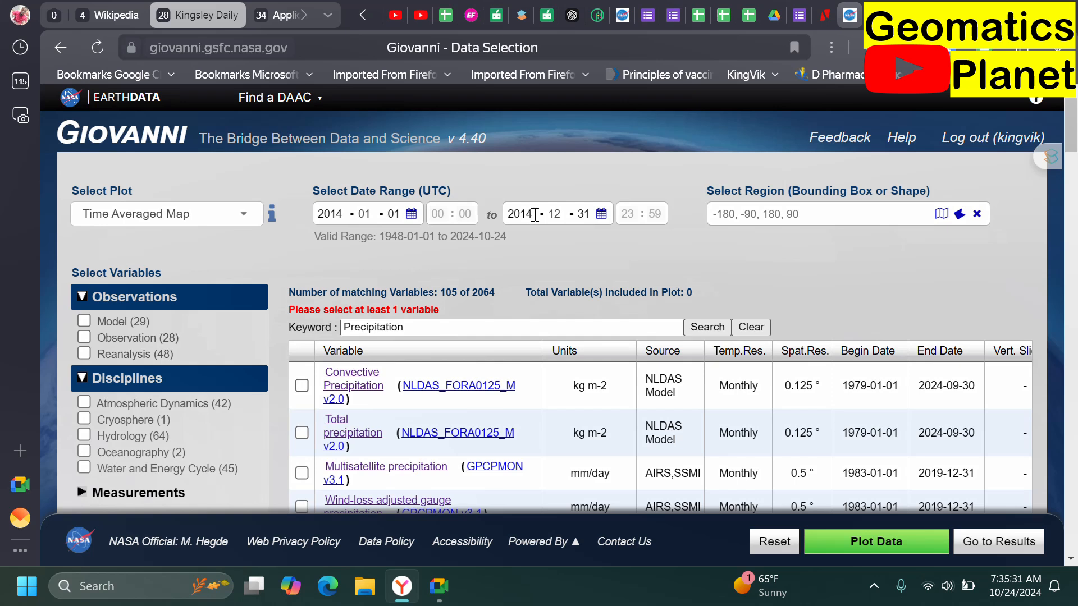
click(601, 214)
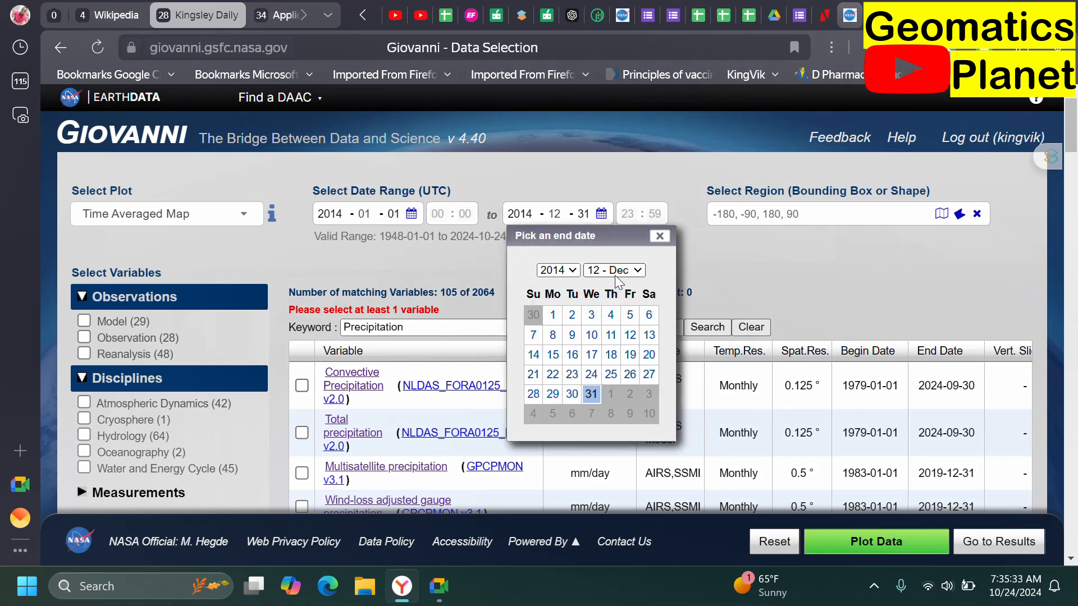
click(571, 271)
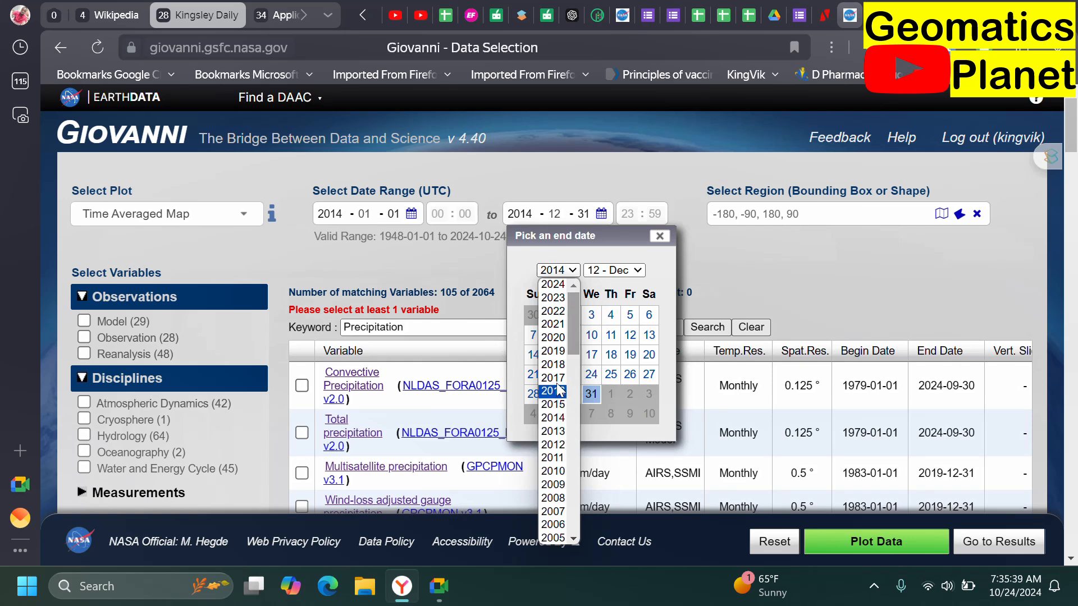
click(553, 284)
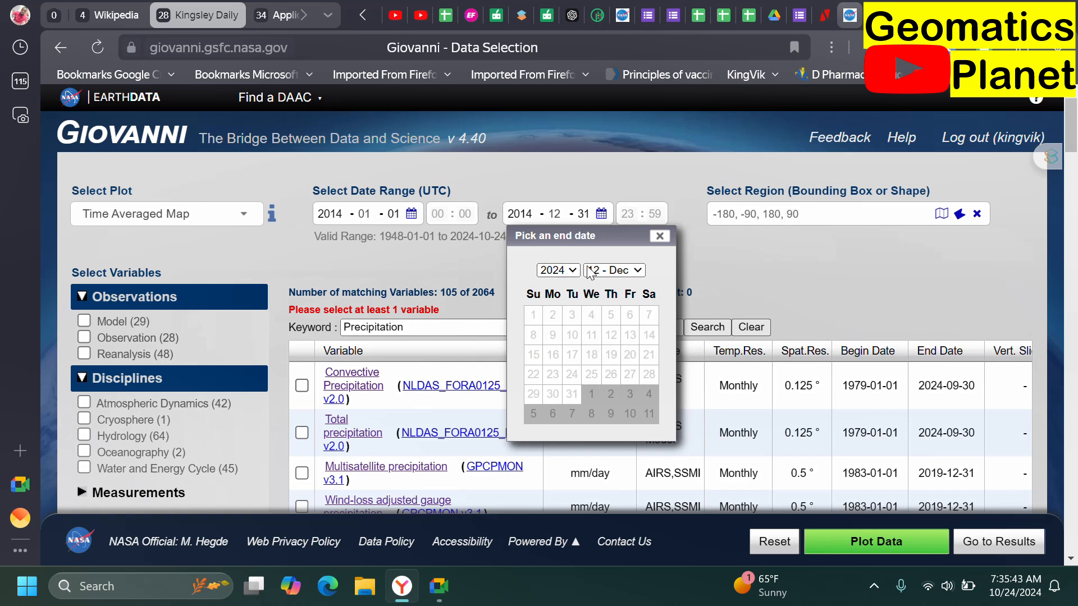
click(614, 270)
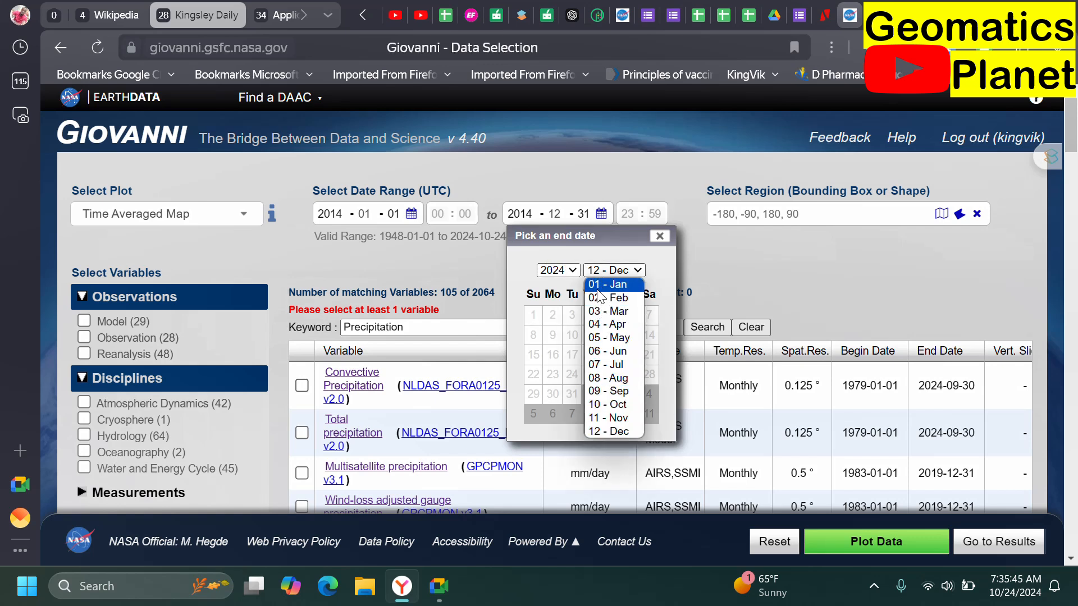
click(571, 270)
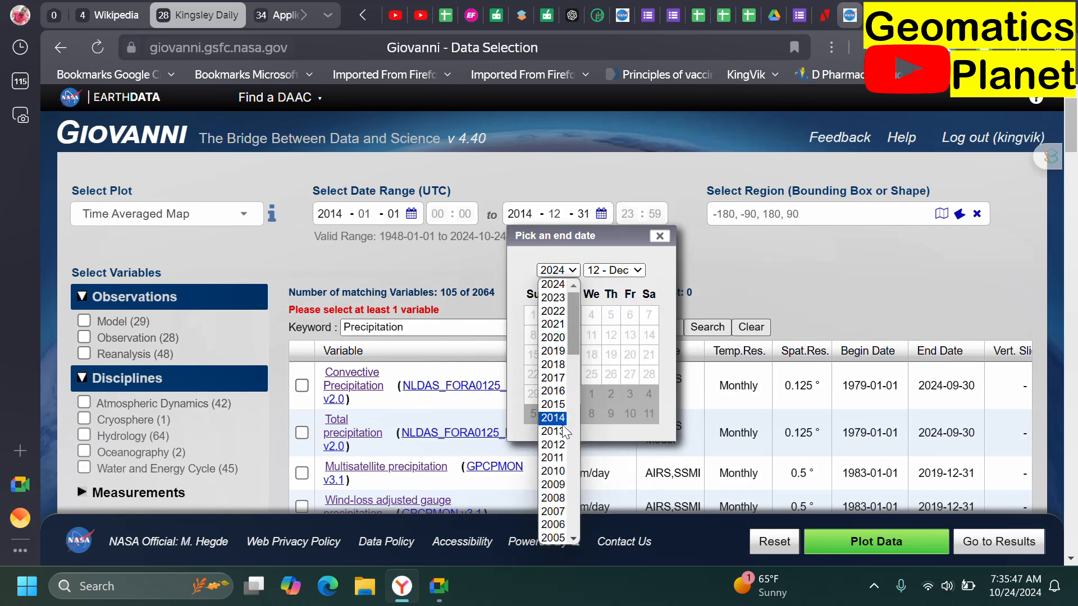
click(555, 297)
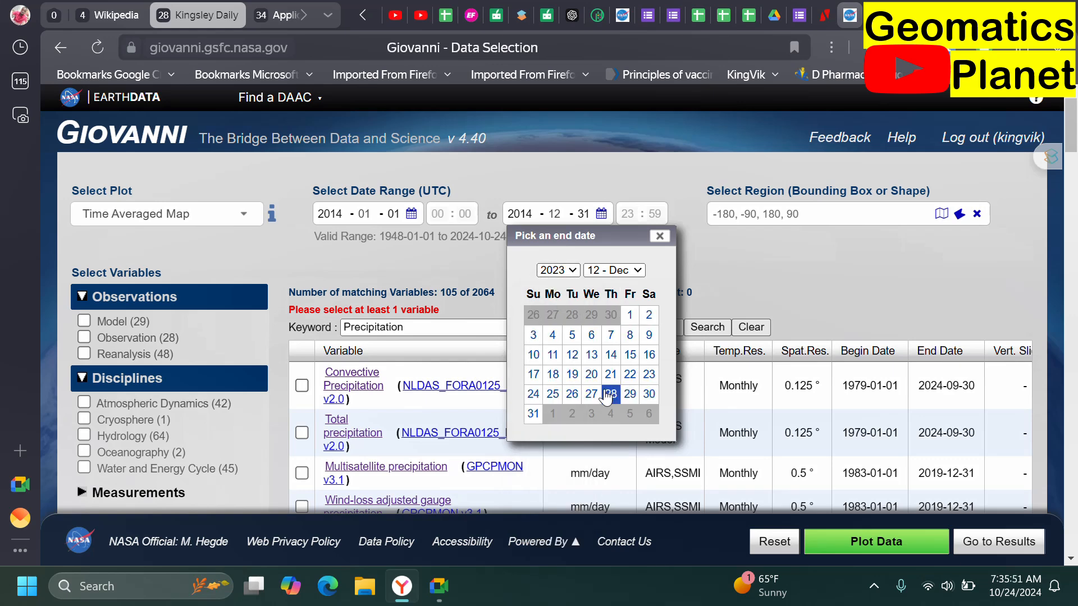
click(534, 416)
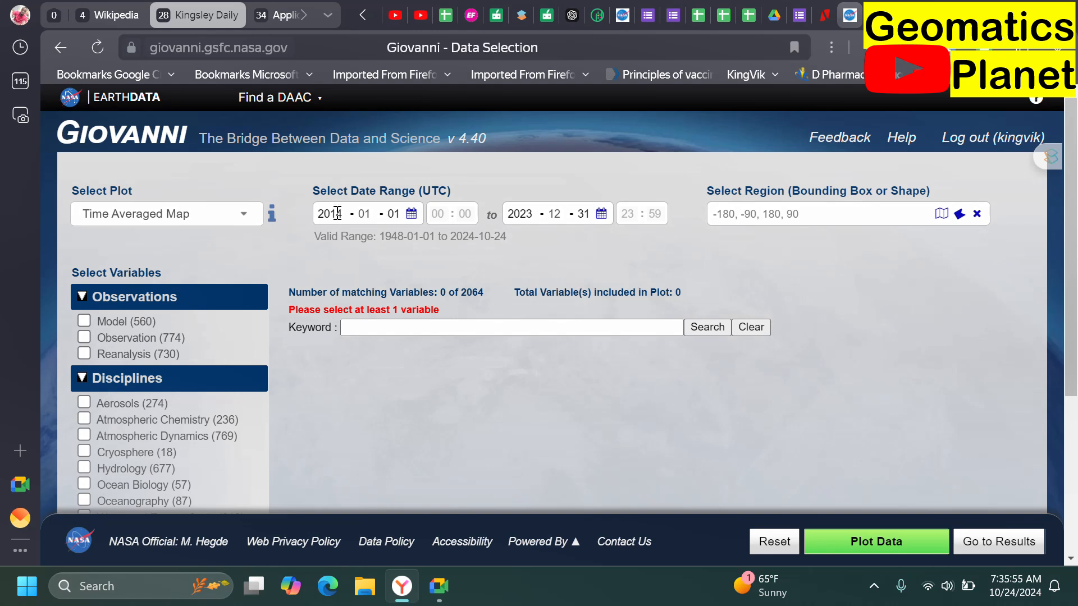
Step: Set the start date of the date range to 2013-01-01
click(336, 214)
click(411, 214)
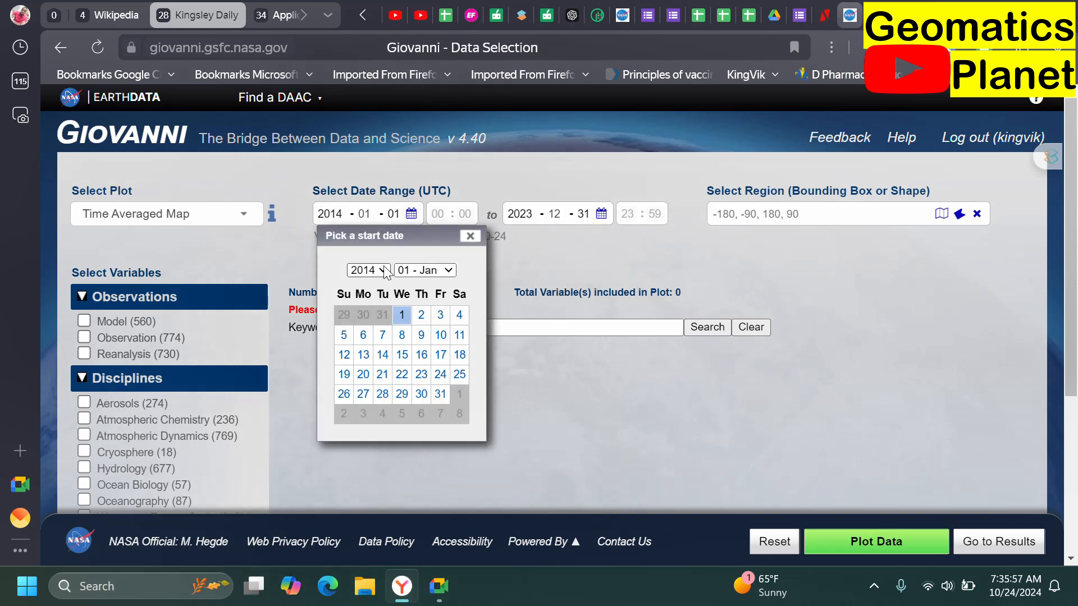
click(384, 270)
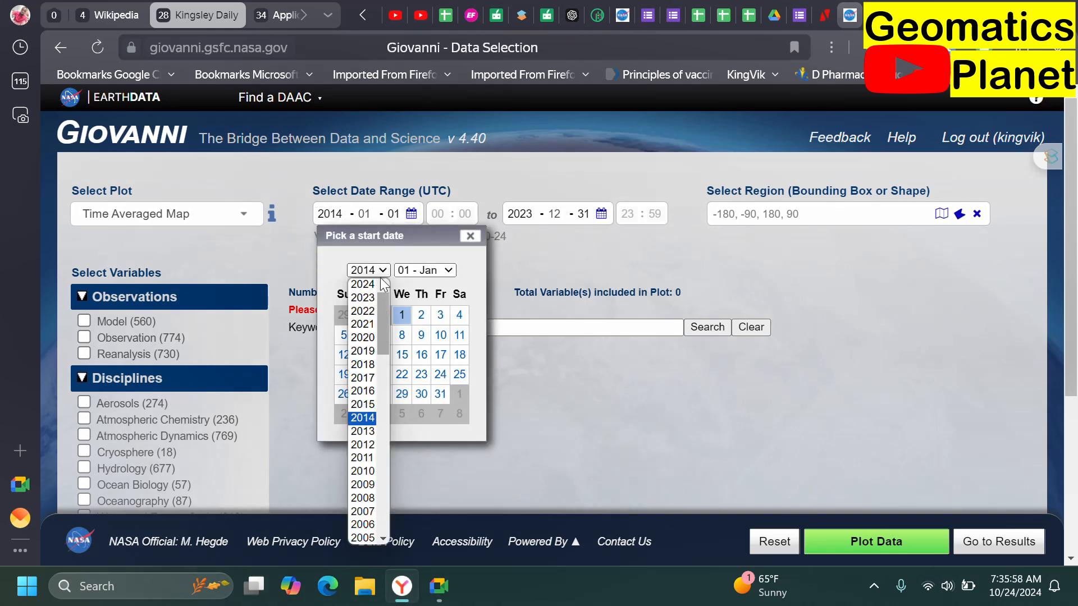
click(370, 431)
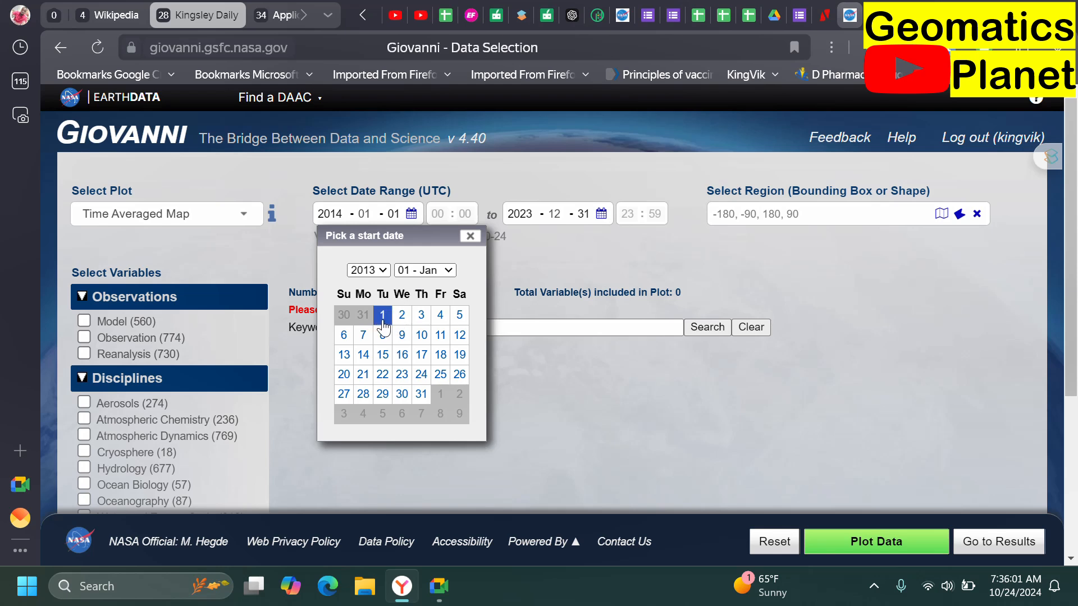
click(383, 315)
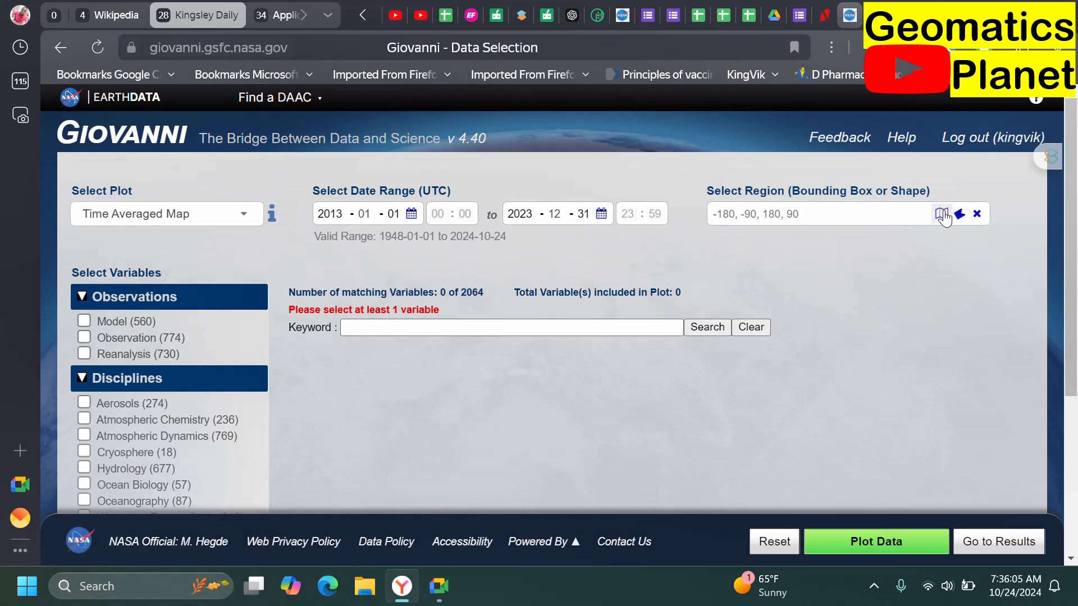
Step: Draw a region bounding box around Nigeria on the map, from about 1.08°E, 4.14°N to 14.97°E, 14.25°N
click(941, 214)
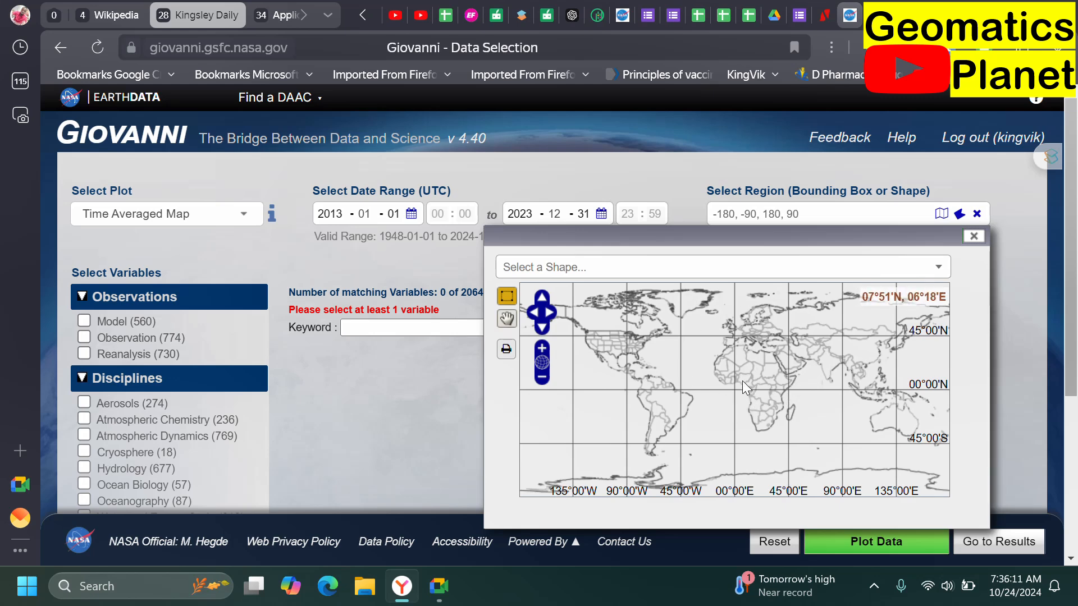
click(542, 349)
click(542, 351)
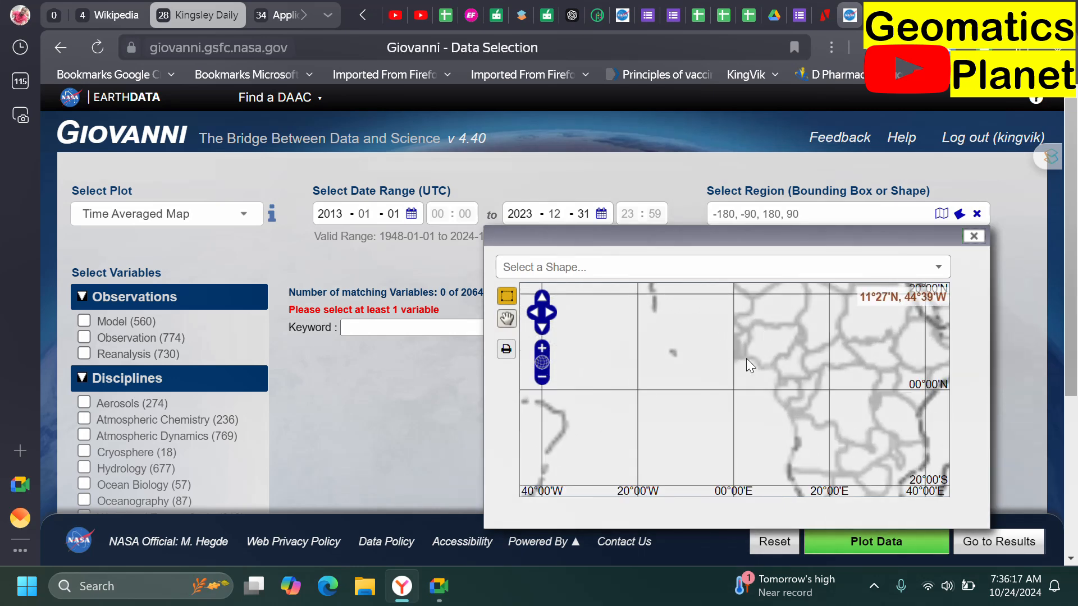
click(542, 349)
drag(816, 355, 810, 365)
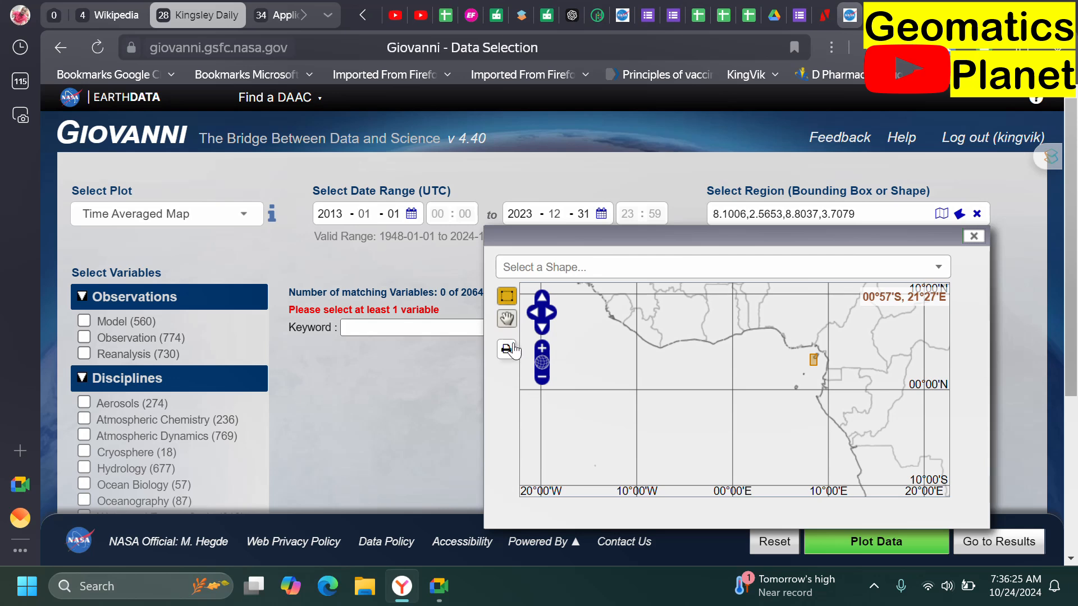
click(507, 318)
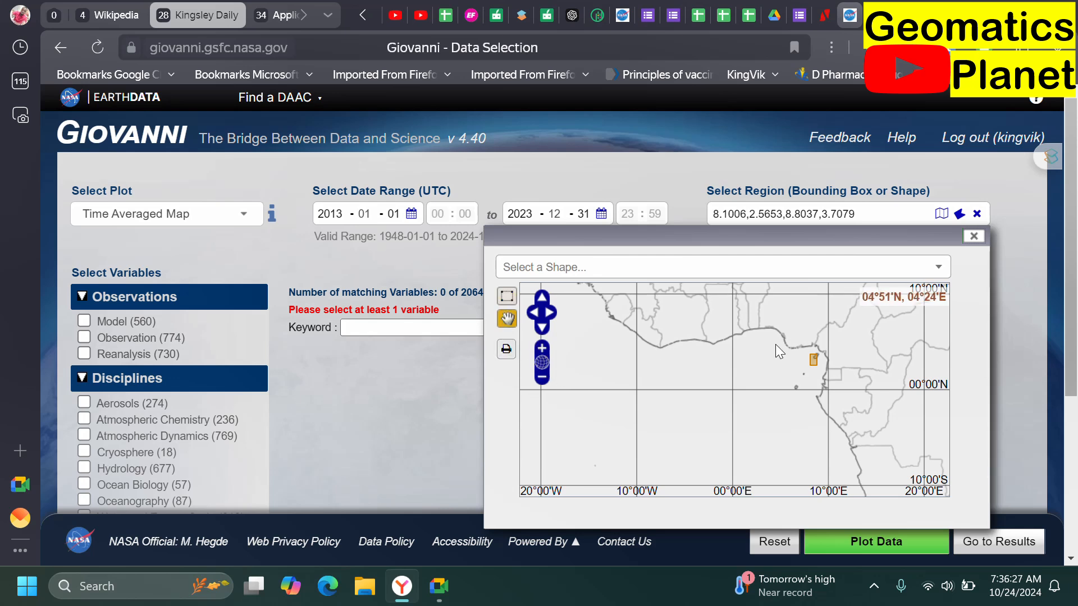
drag(776, 344, 724, 417)
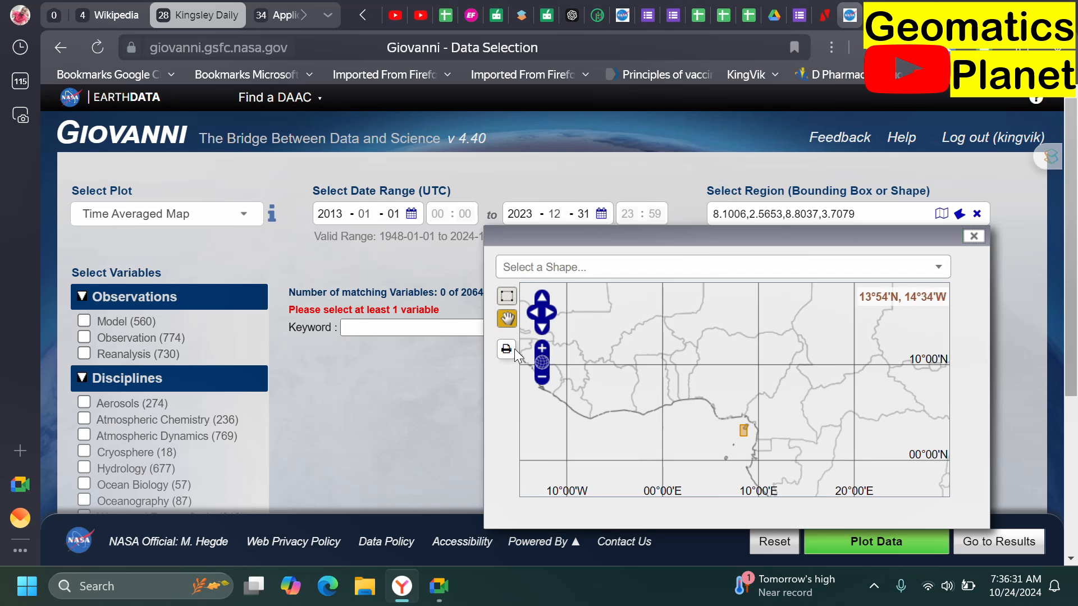
click(543, 350)
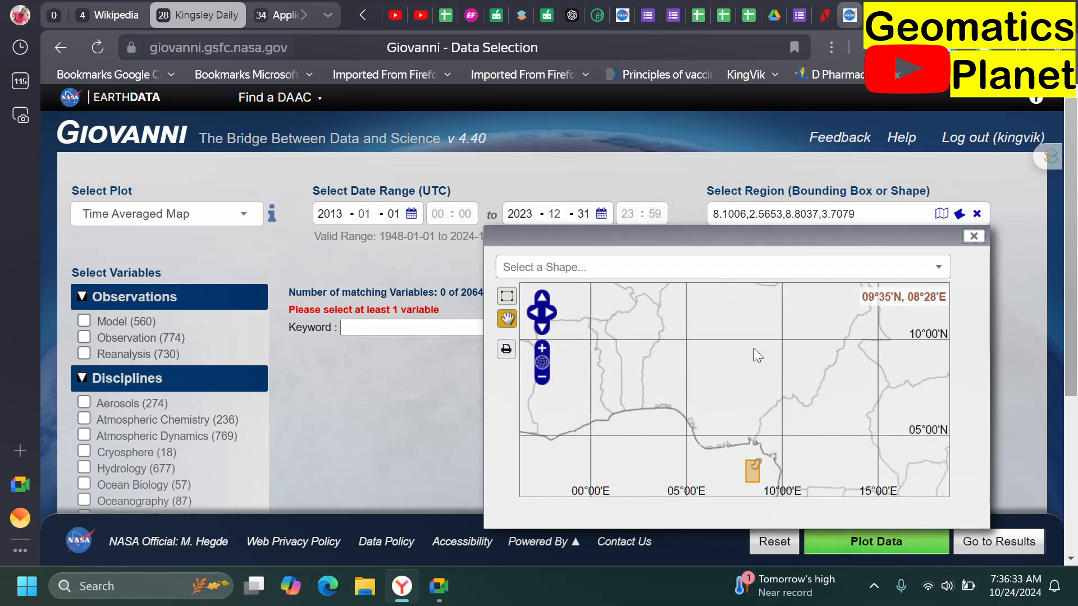
drag(672, 345, 661, 372)
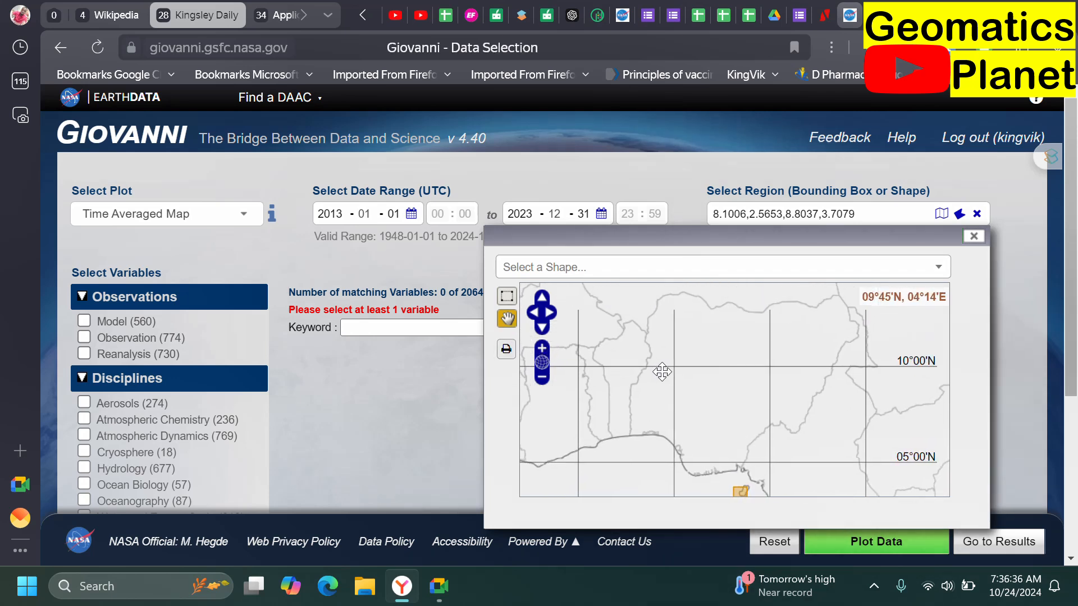
click(507, 297)
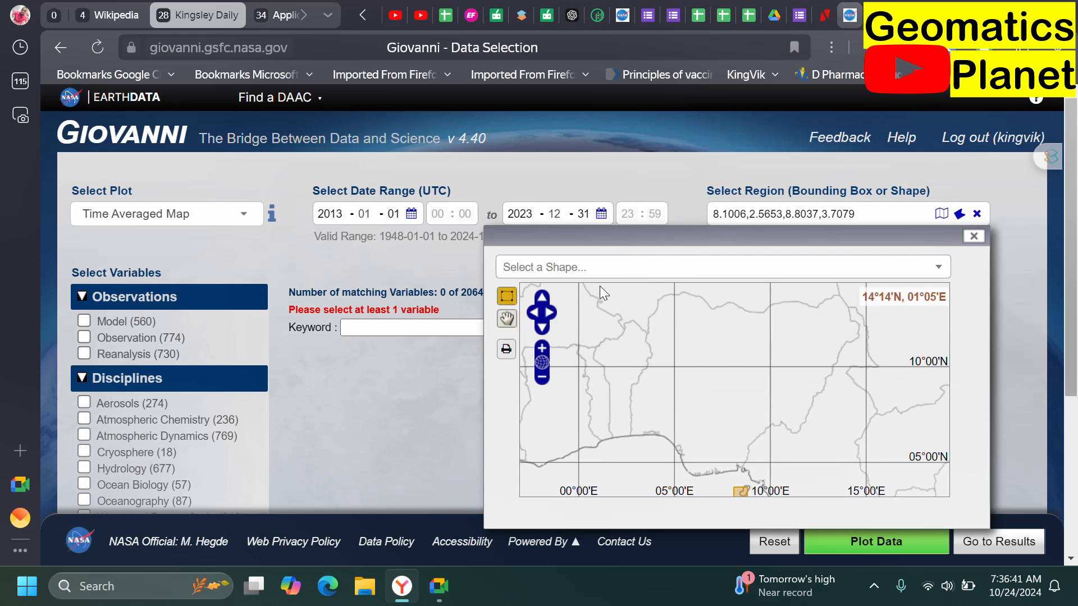
mouse_move(599, 286)
mouse_down()
mouse_move(779, 404)
mouse_move(865, 479)
mouse_up()
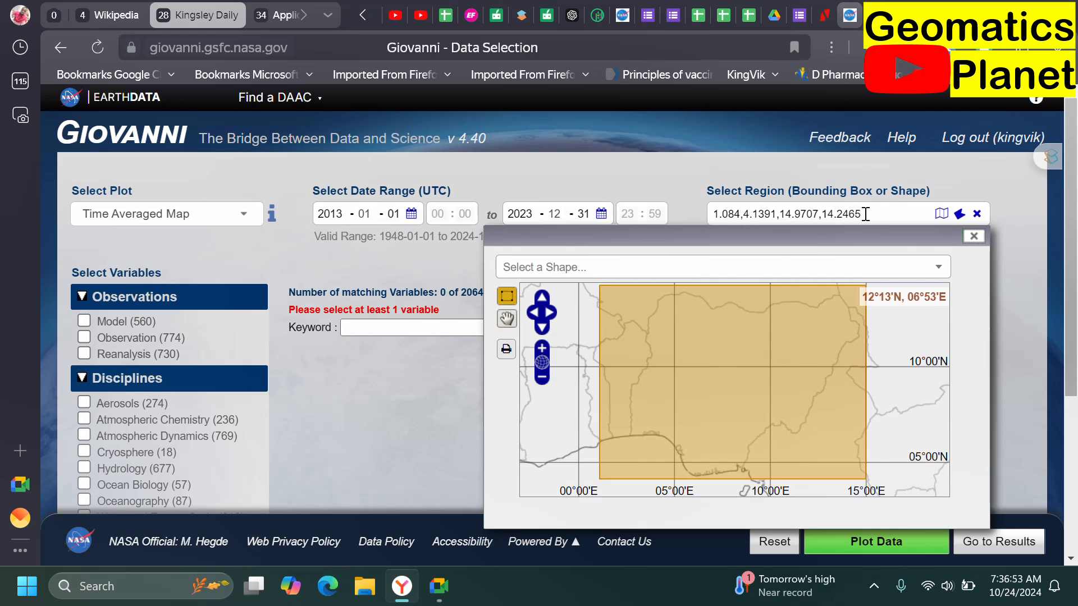
Step: Review the predefined shape categories available for the region, such as countries, US states and watersheds, without choosing one
click(940, 270)
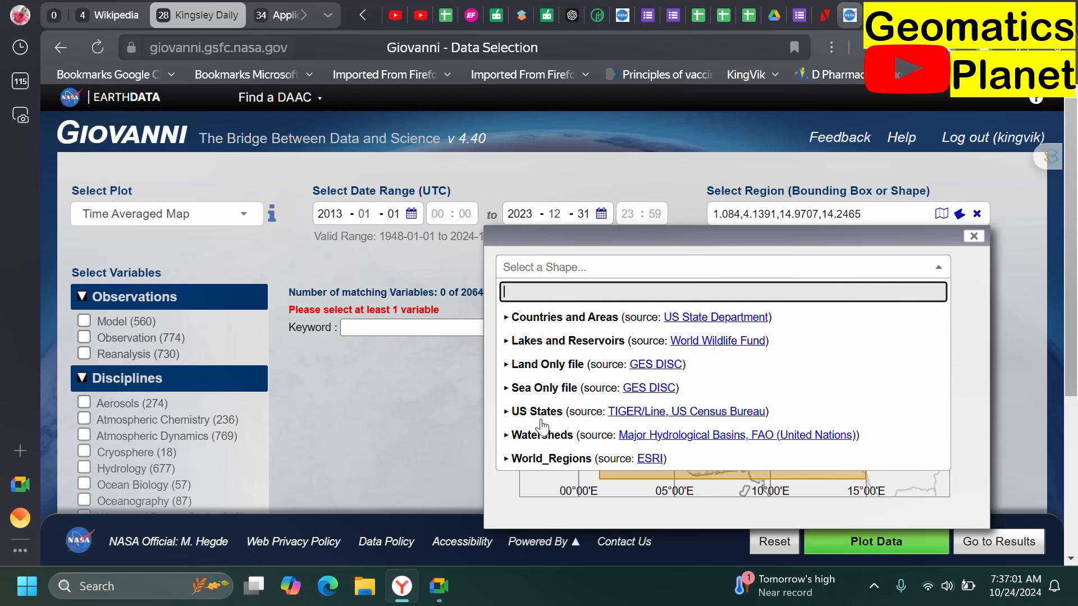
click(997, 269)
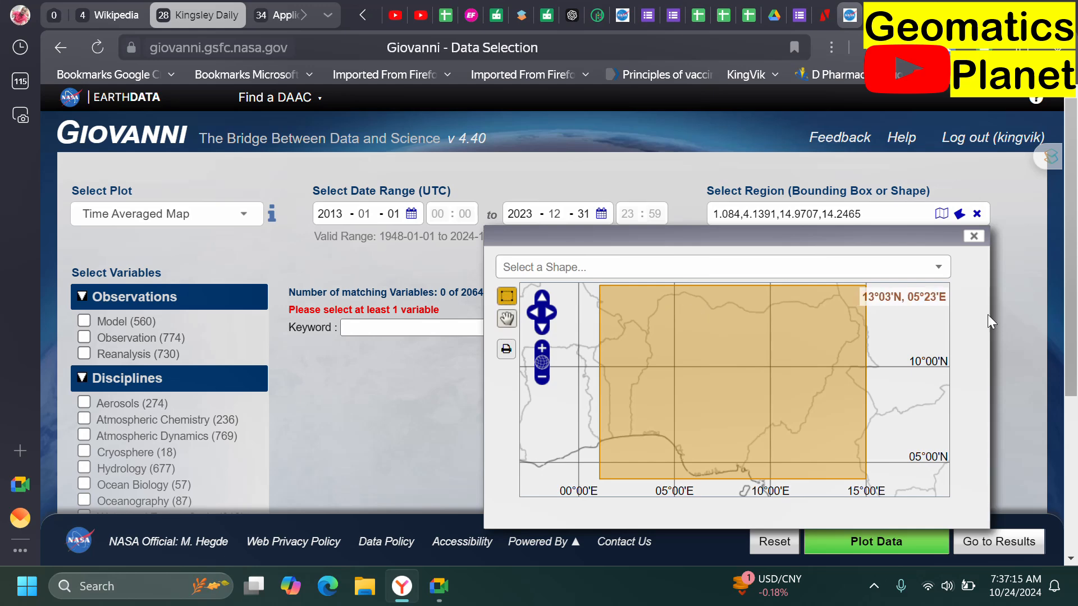
click(749, 266)
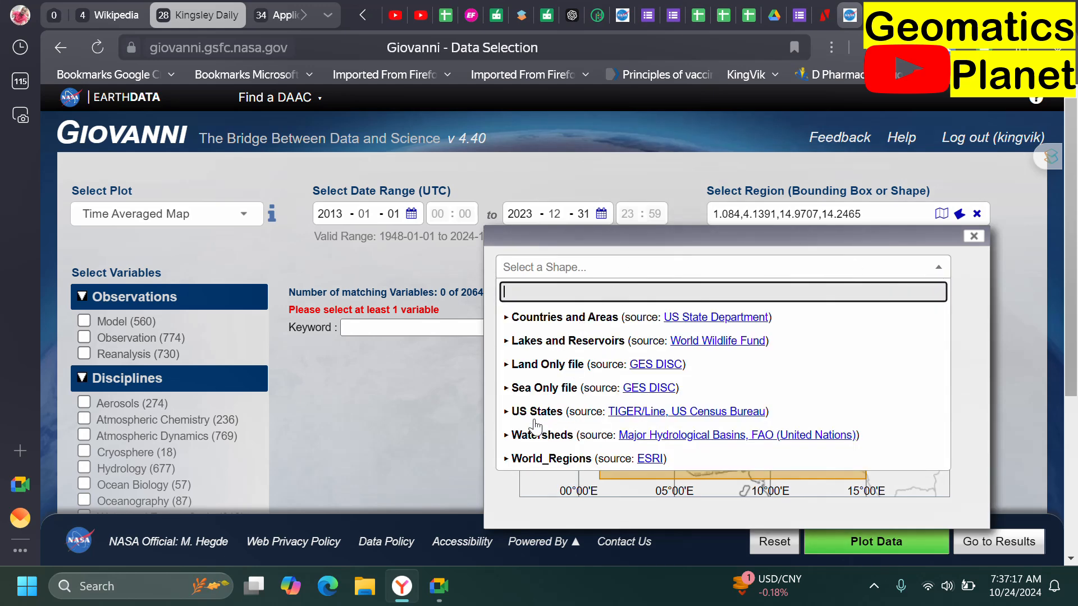
click(471, 395)
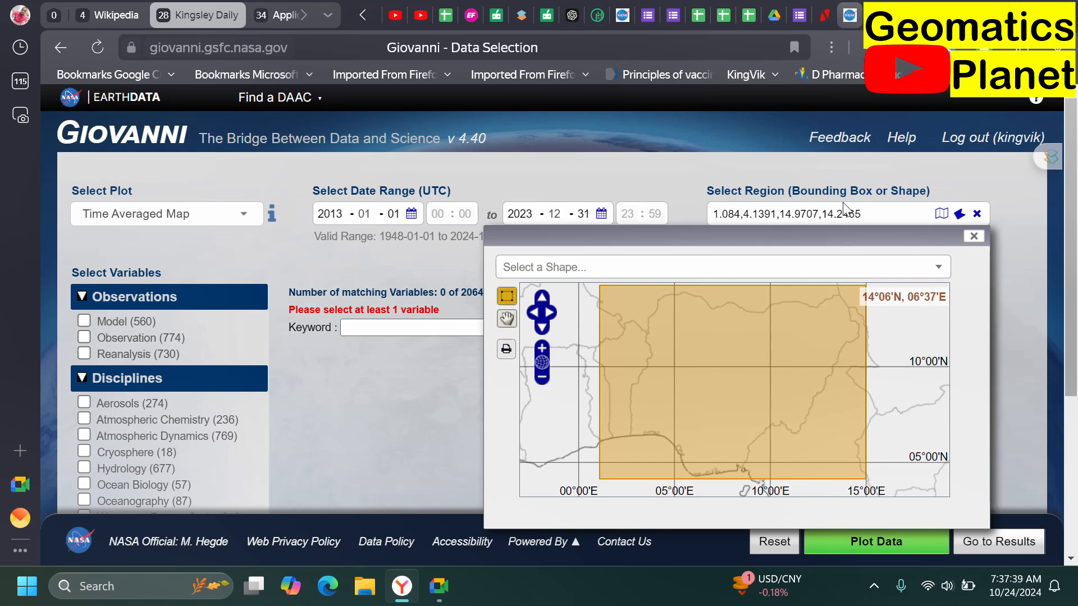
Step: Close the region map and search the variables for the keyword Precipitation
click(973, 236)
click(432, 333)
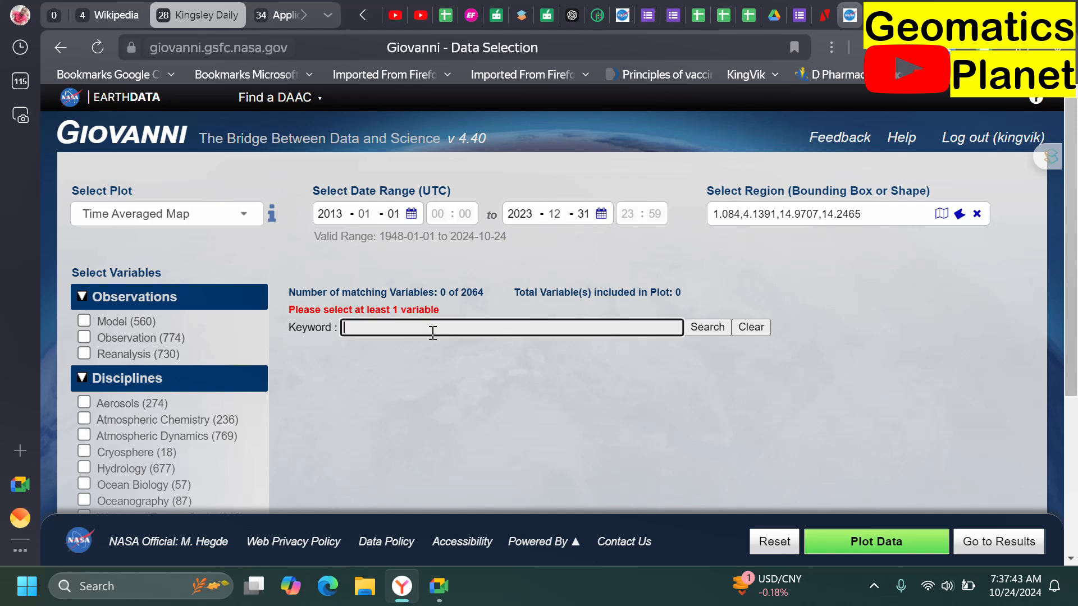
text(Pre)
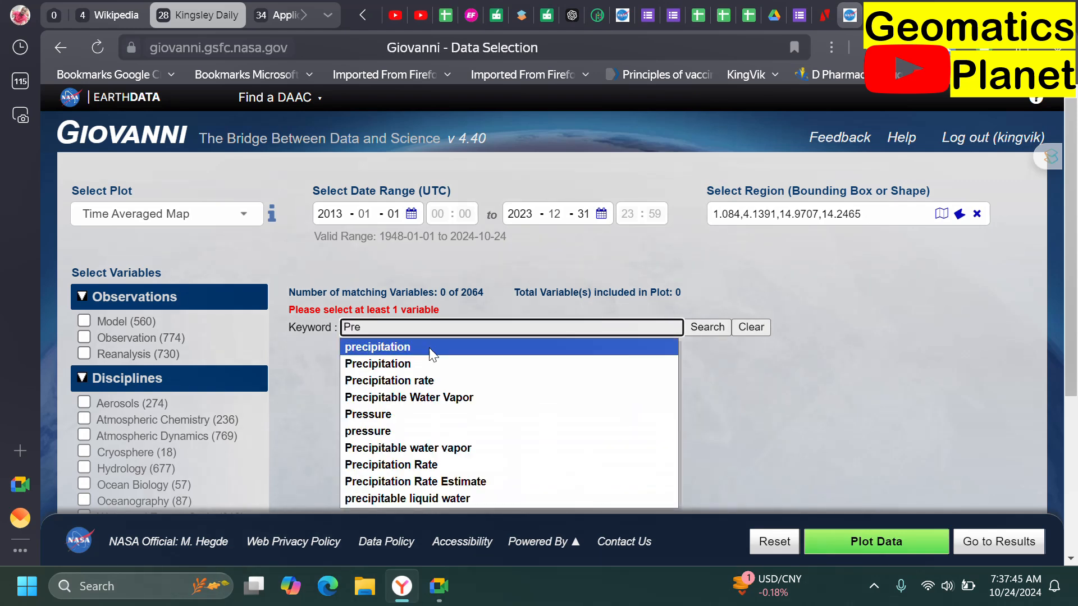
click(411, 370)
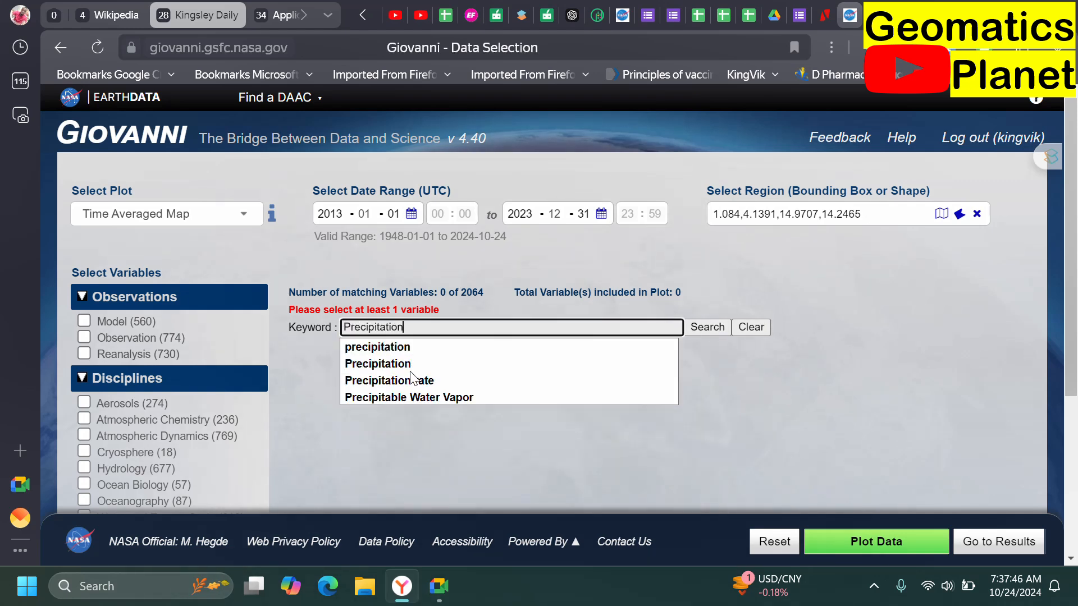
click(691, 329)
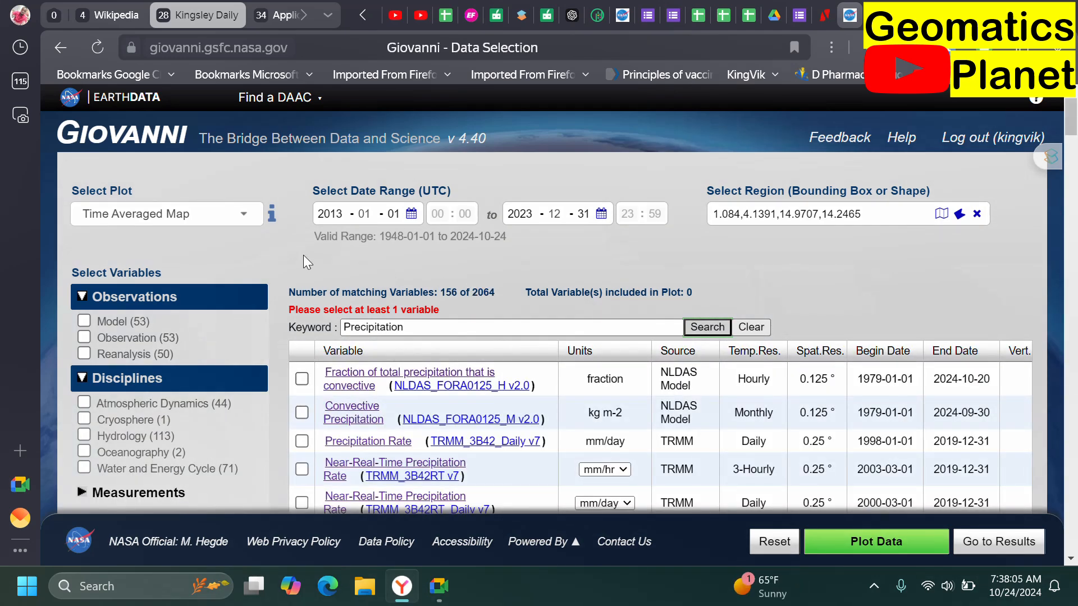
Step: Try to plot the monthly NLDAS Total precipitation variable (NLDAS_FORA0125_M v2.0) and deselect it
scroll(303, 253, down, 5)
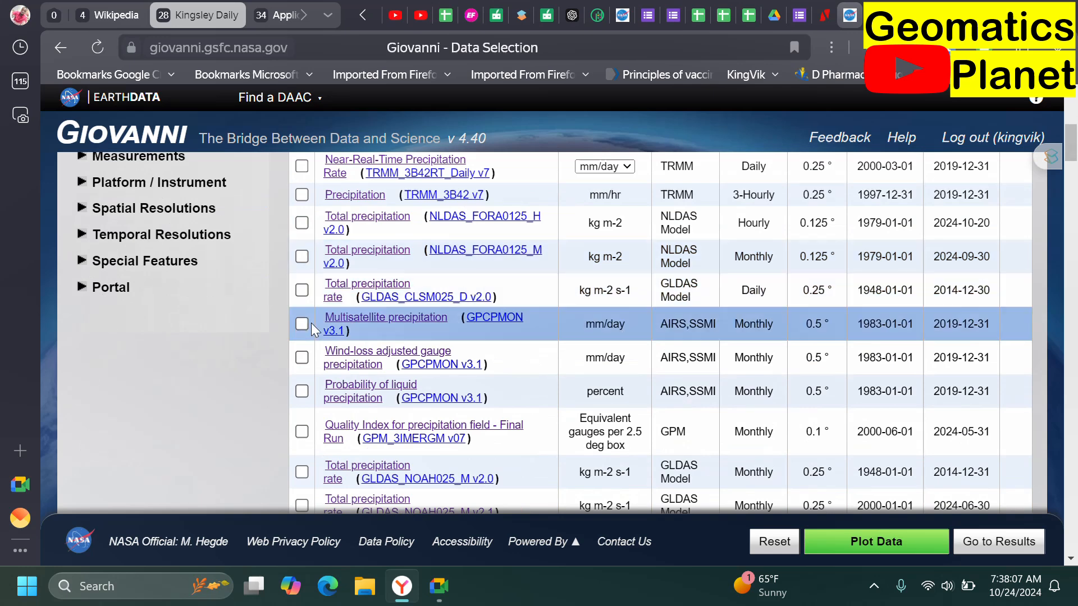
scroll(322, 320, up, 1)
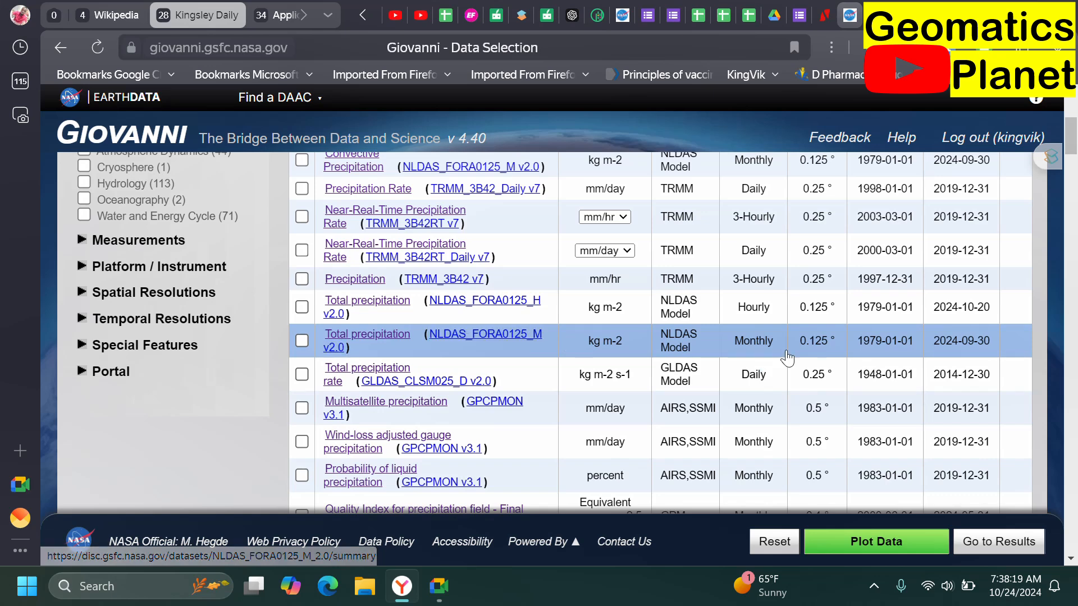
click(302, 342)
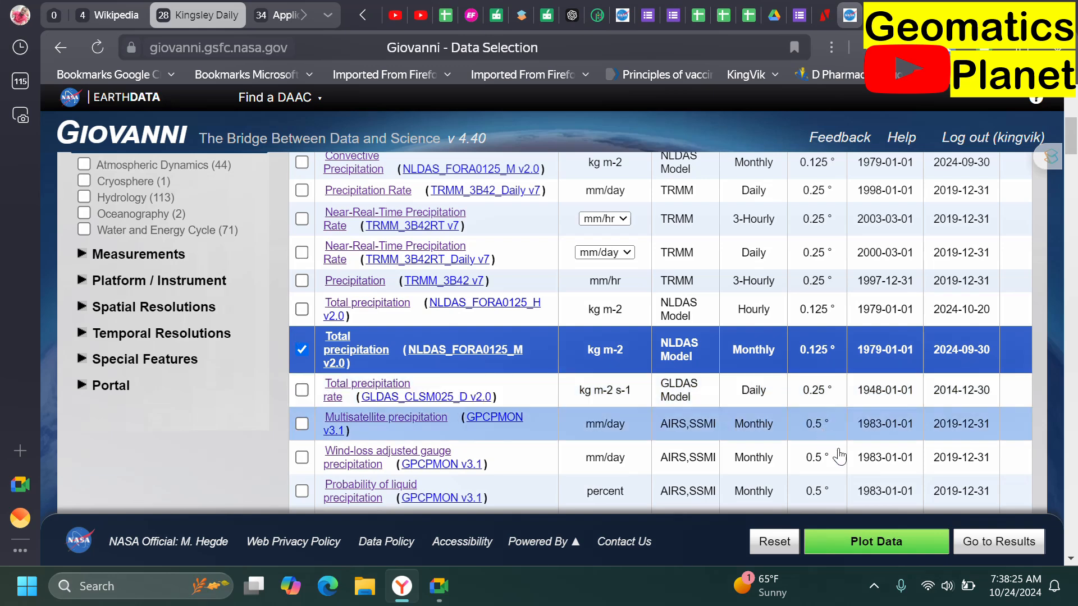
click(889, 551)
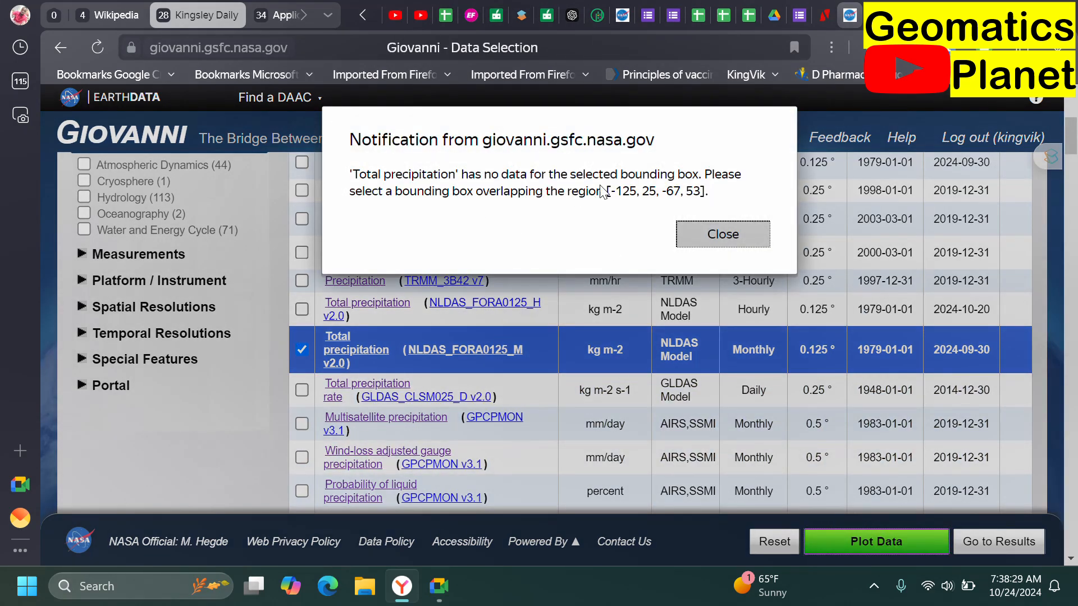
click(698, 240)
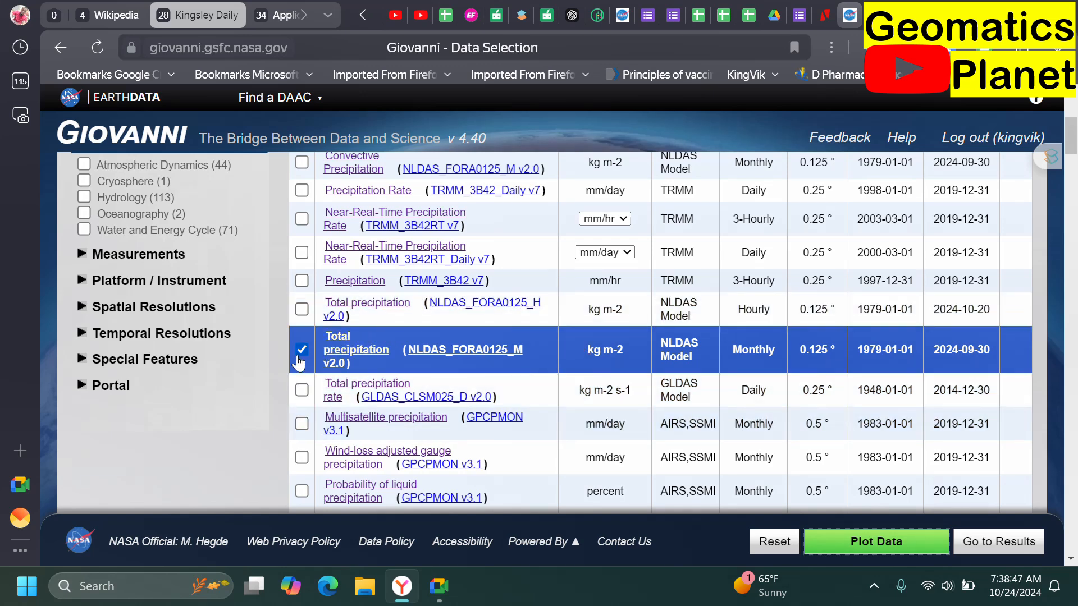
click(653, 360)
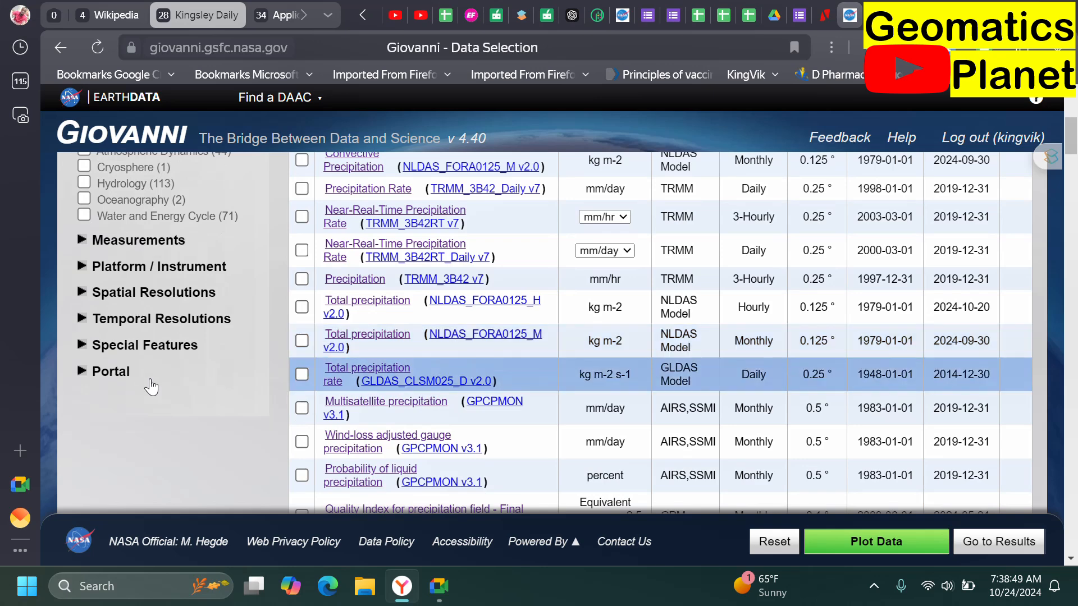
Step: Filter the precipitation variables to the monthly temporal resolution
scroll(592, 351, up, 3)
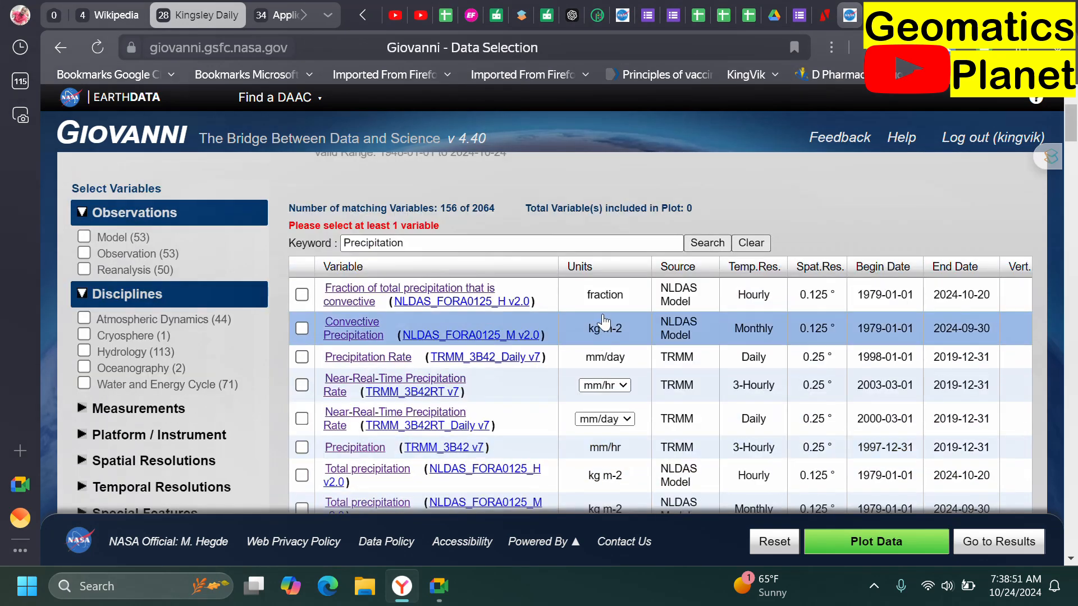
scroll(213, 433, down, 3)
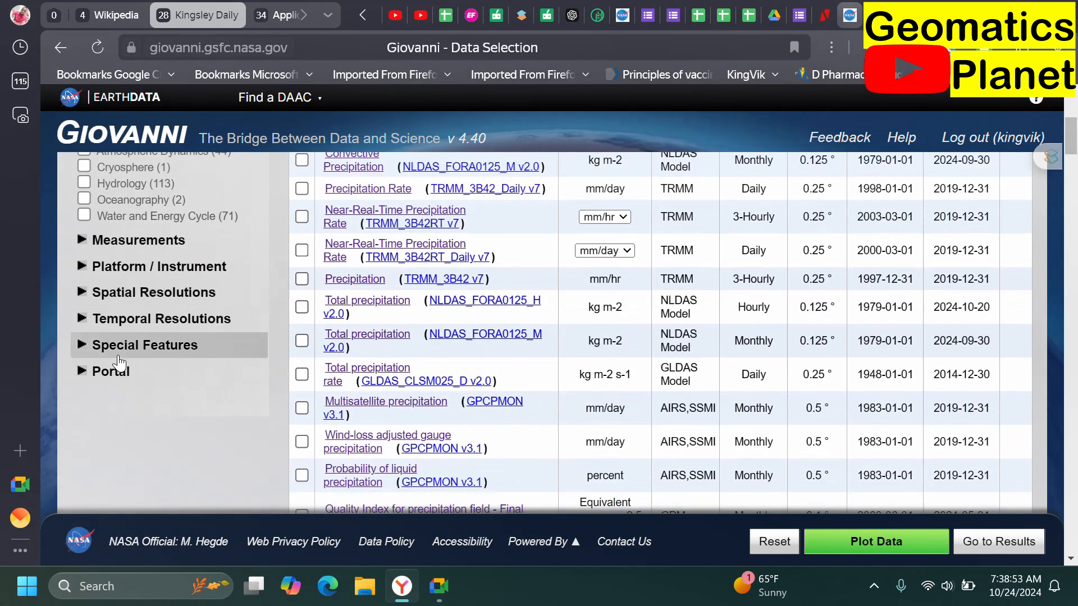
click(83, 322)
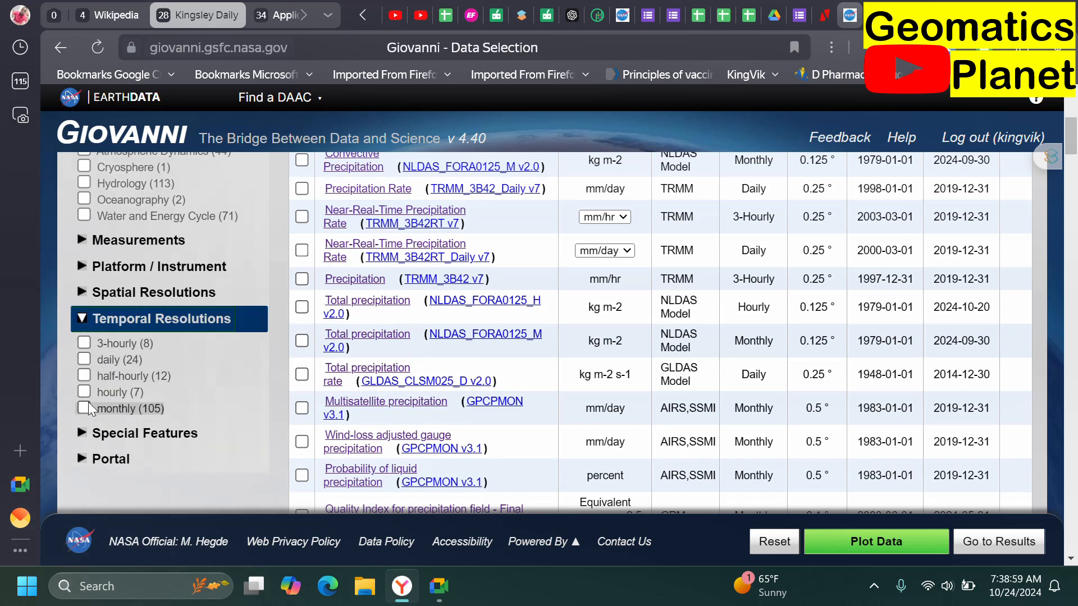
click(89, 402)
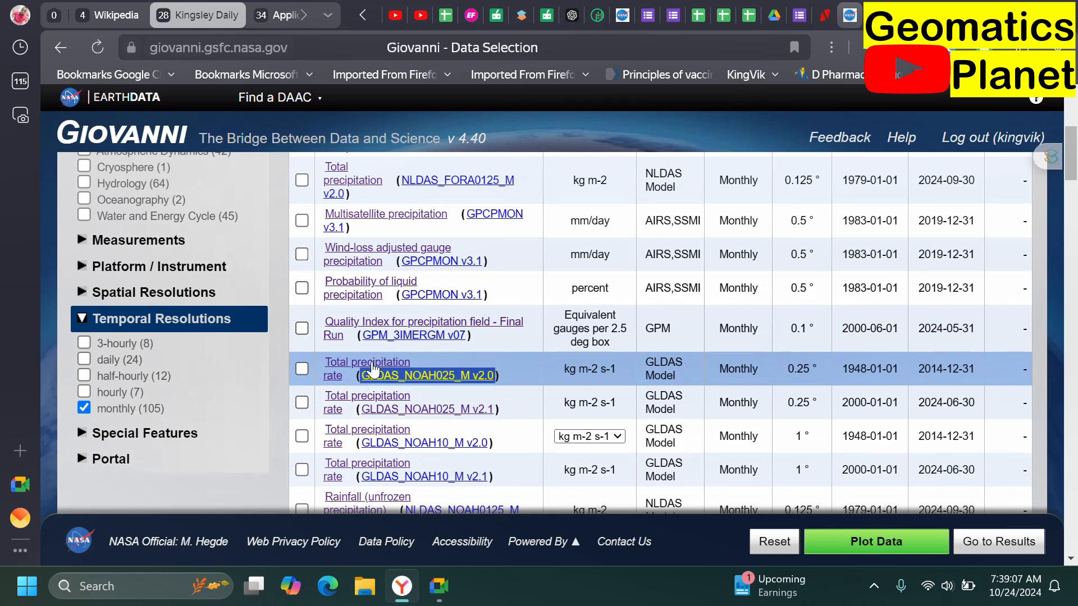
Step: Try the monthly Convective Precipitation variable (NLDAS_FORA0125_M v2.0) against the chosen region and deselect it
scroll(427, 292, up, 3)
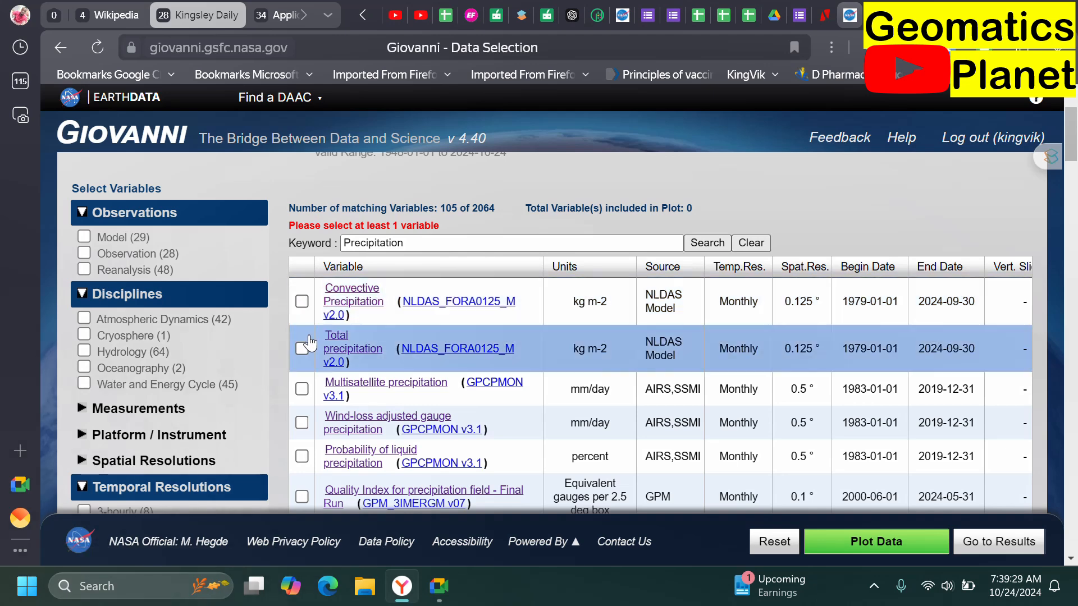
scroll(314, 345, down, 3)
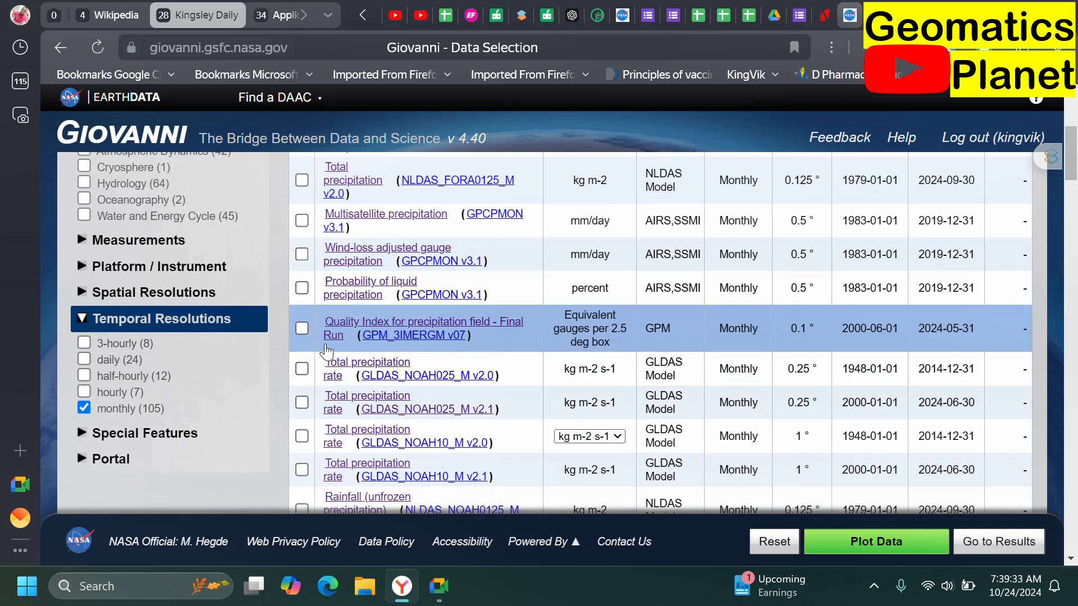
scroll(326, 351, up, 3)
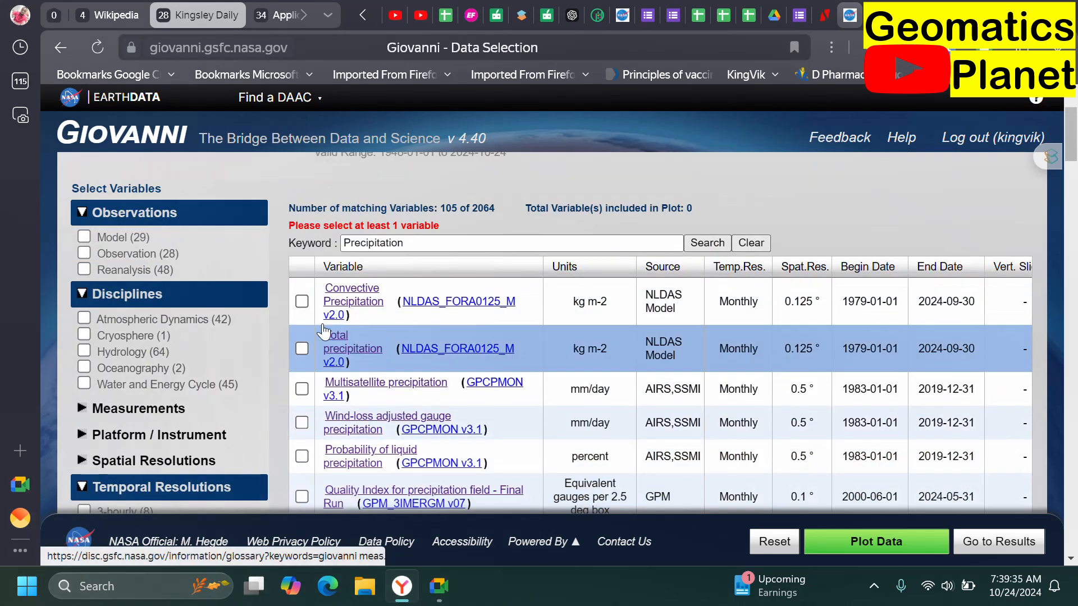
click(314, 309)
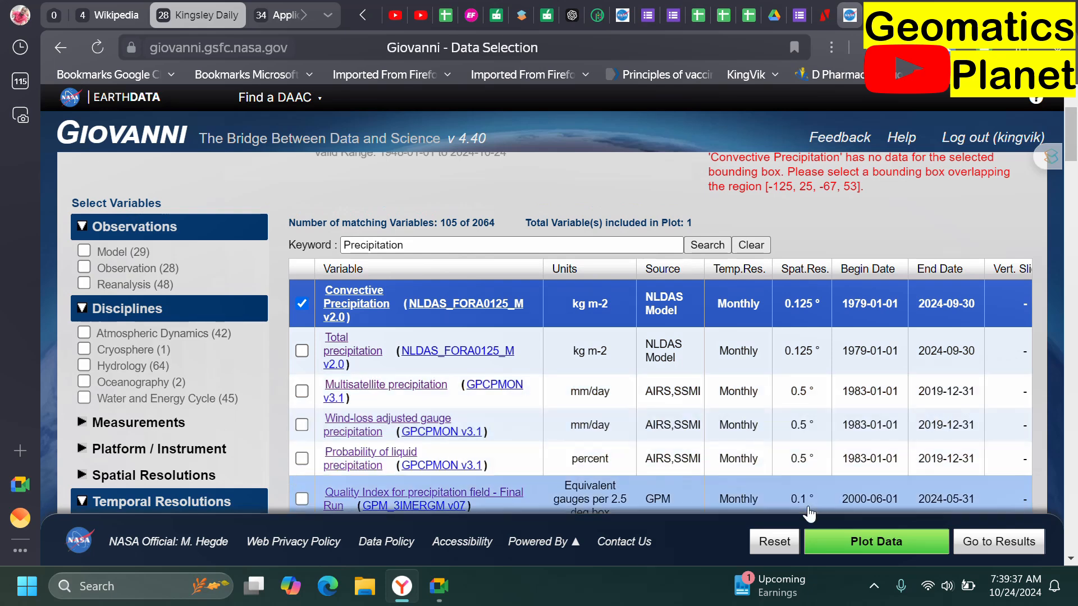
scroll(777, 227, up, 2)
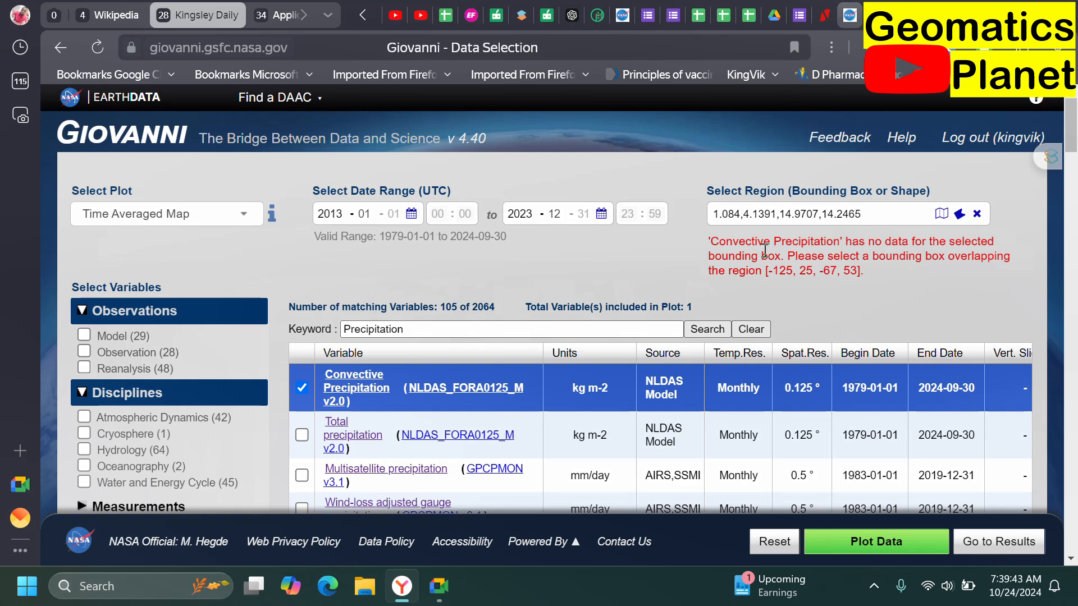
click(302, 388)
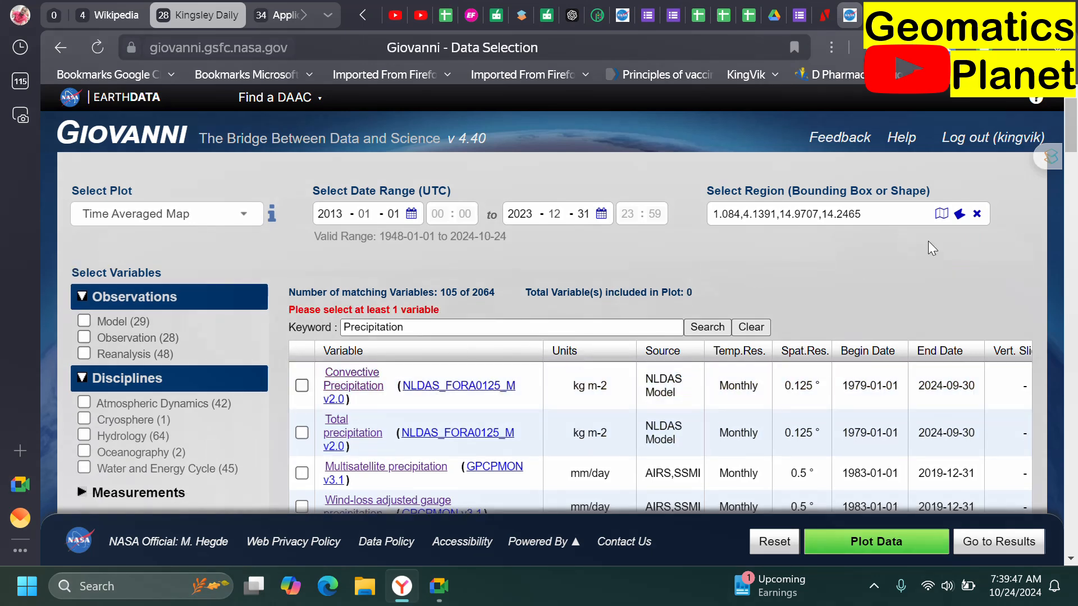
Step: Try the monthly Total precipitation (NLDAS_FORA0125_M v2.0) and Multisatellite precipitation (GPCPMON v3.1) variables in turn, deselecting each
click(302, 434)
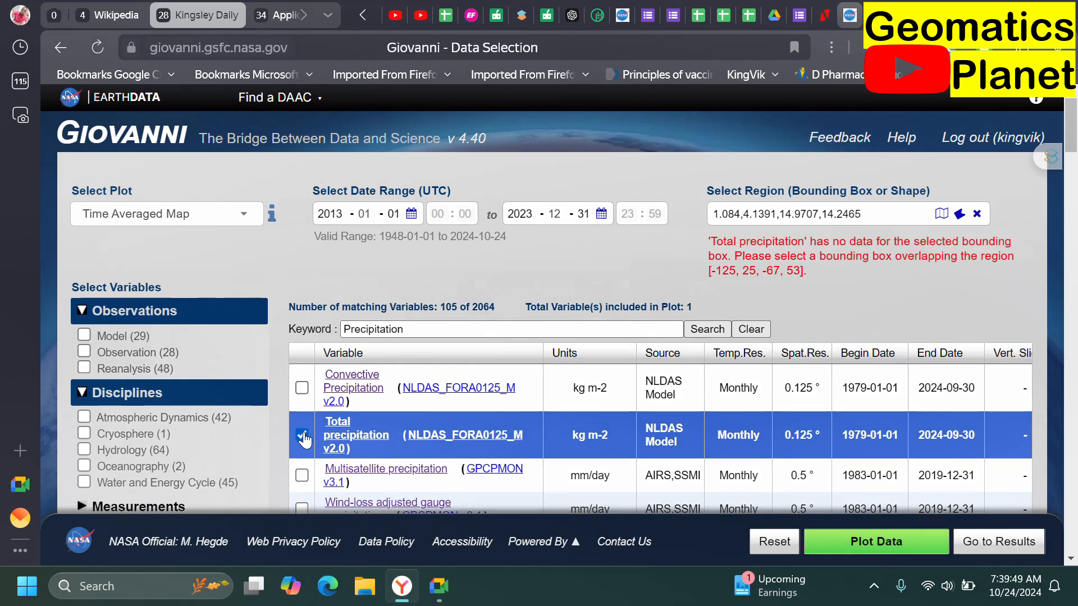
click(302, 476)
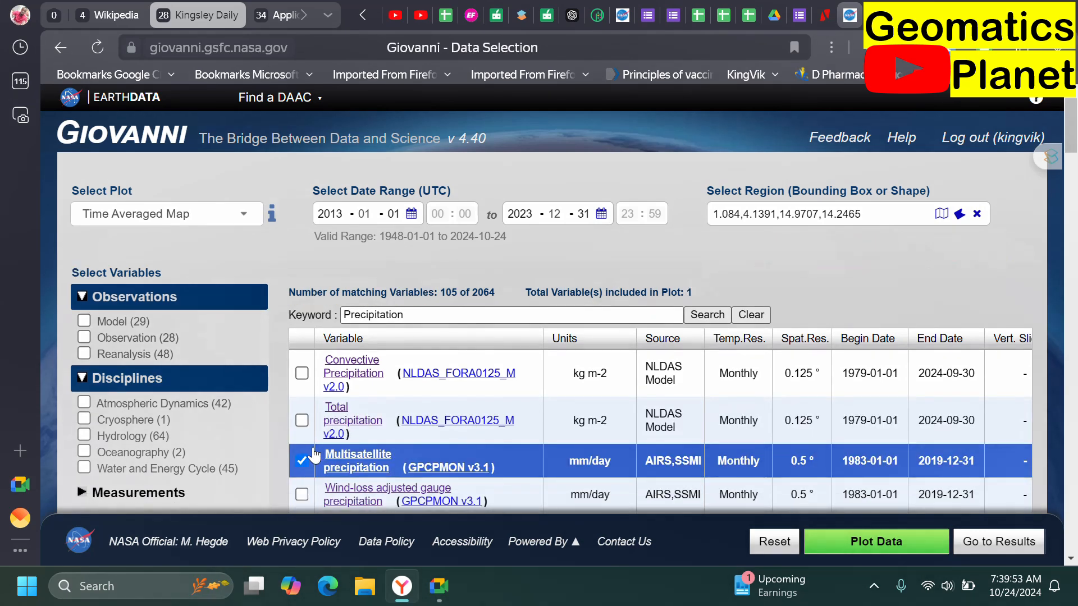
scroll(480, 354, down, 1)
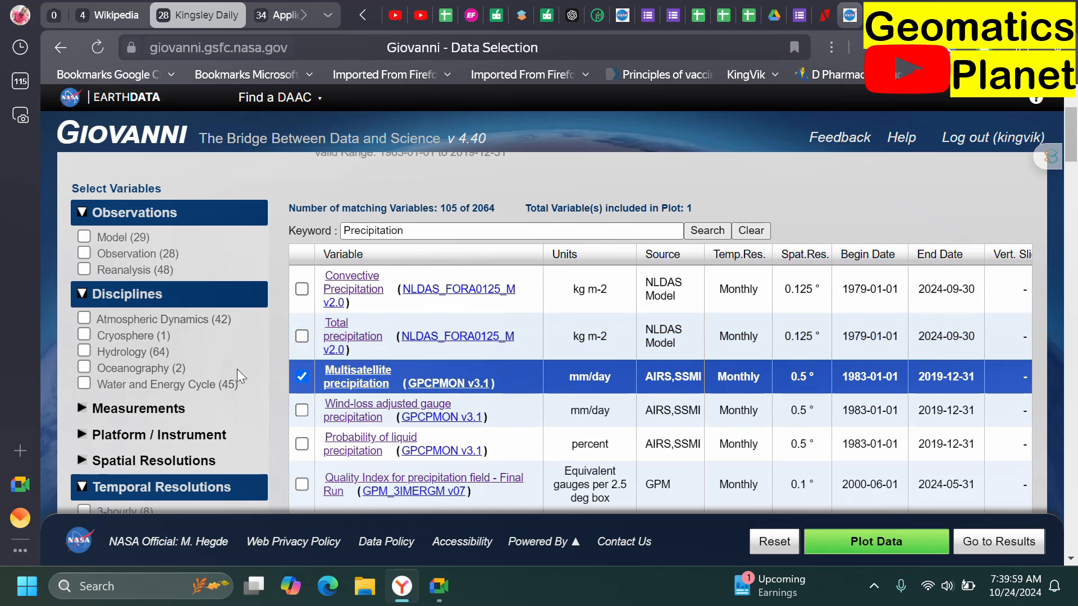
click(402, 361)
Step: Select the monthly Quality Index for precipitation field - Final Run variable (GPM_3IMERGM v07) and plot its time averaged map
scroll(402, 360, down, 1)
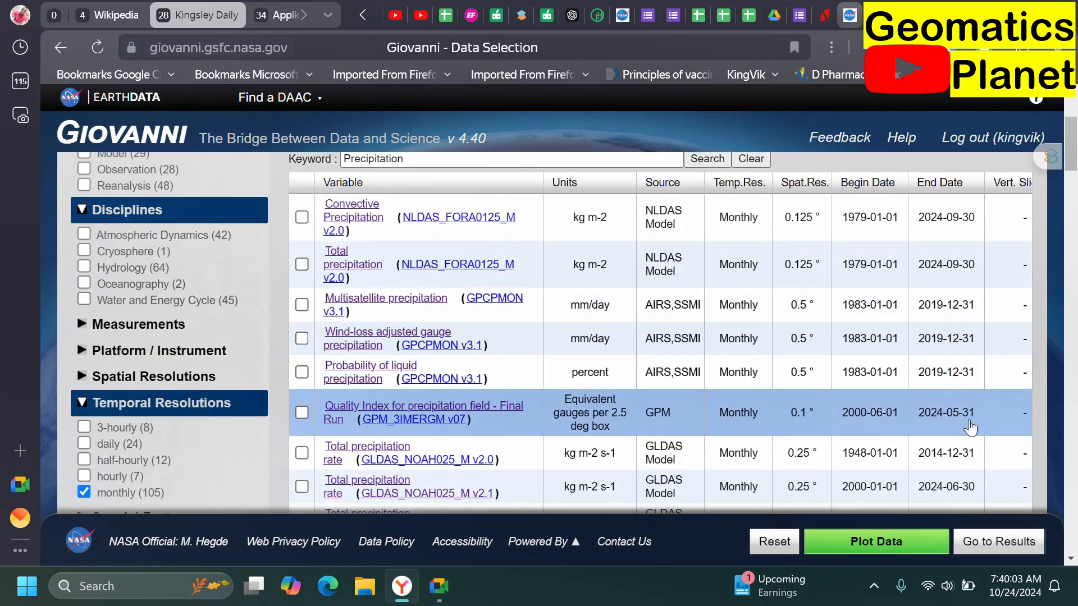
click(302, 415)
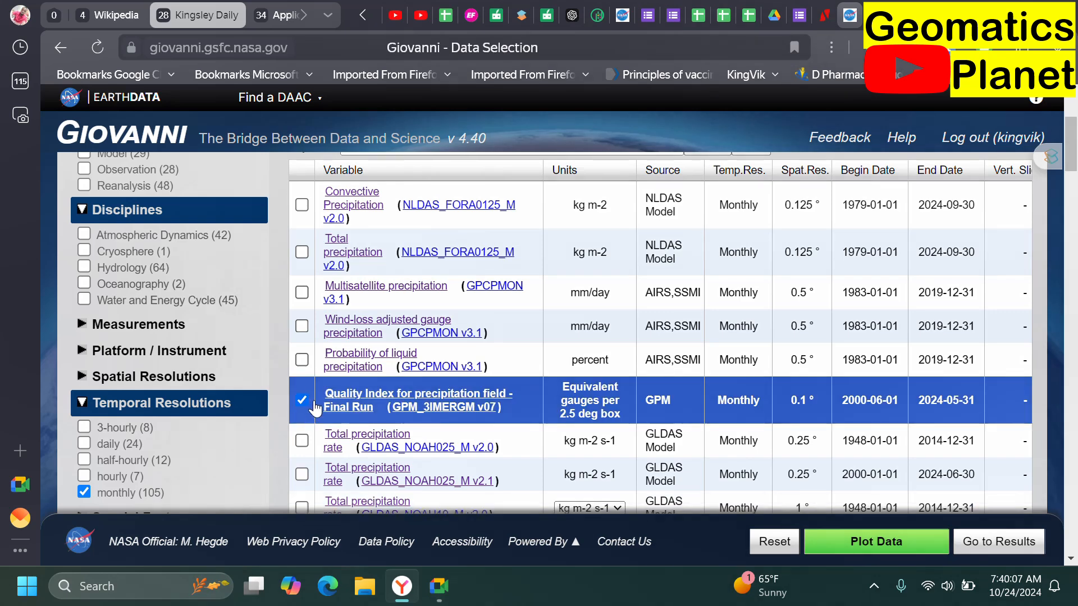
scroll(505, 337, up, 3)
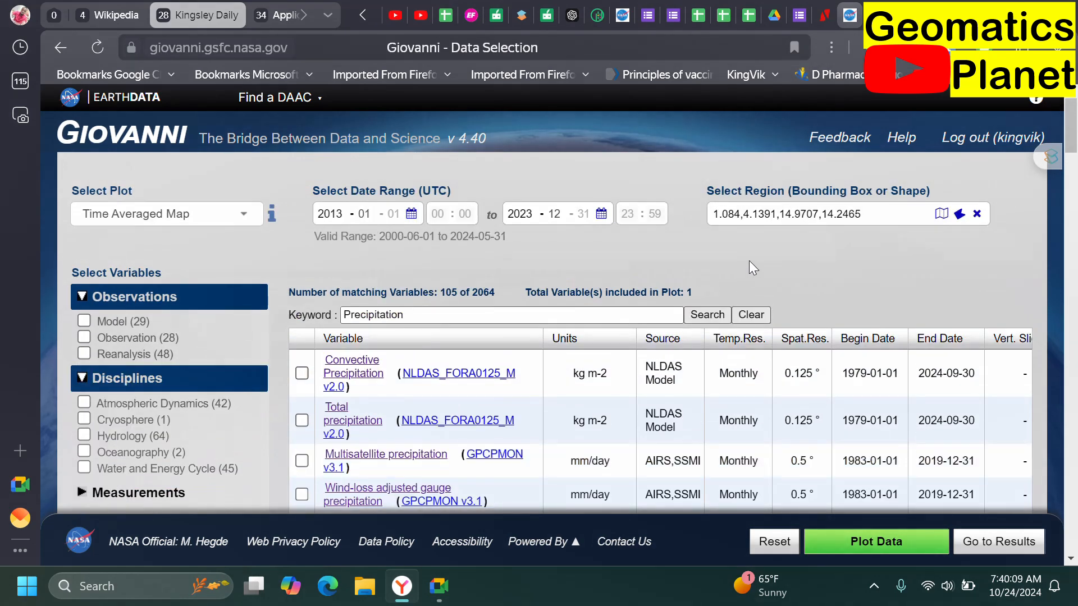
scroll(692, 240, down, 2)
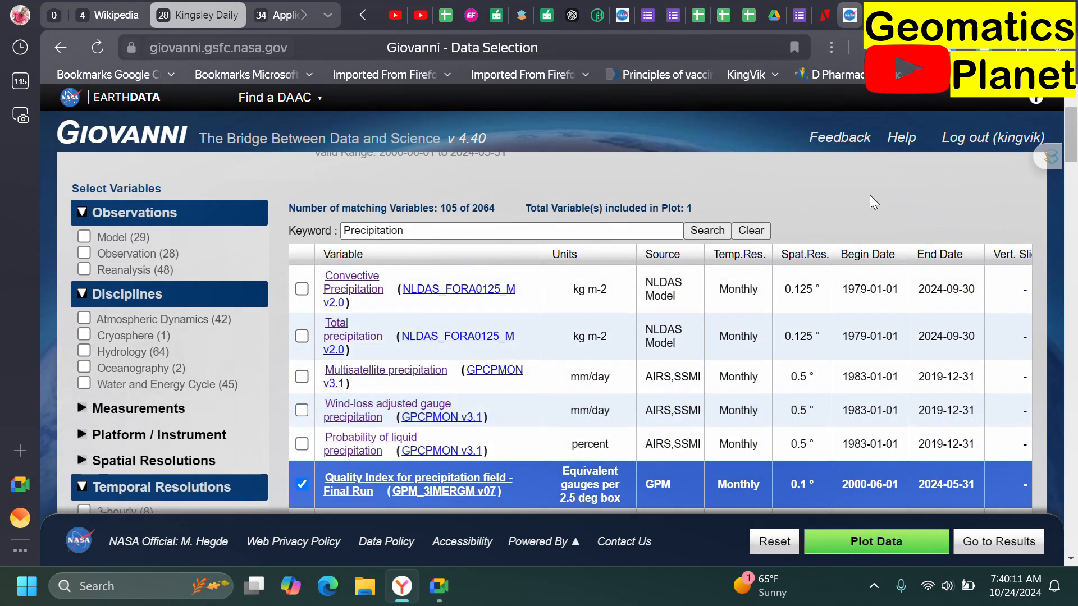
scroll(864, 202, up, 2)
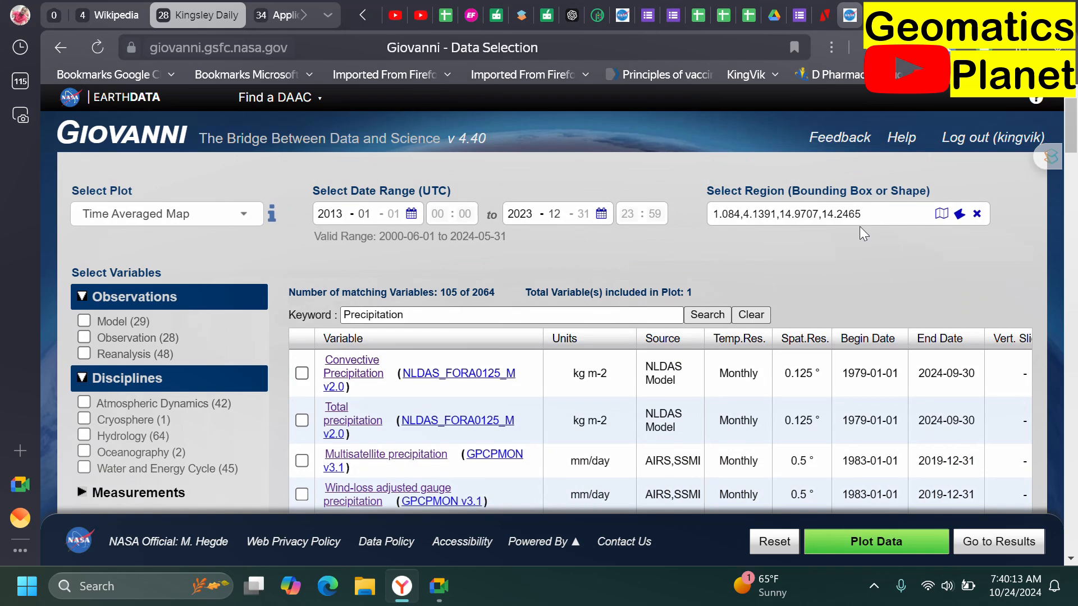
scroll(832, 461, down, 2)
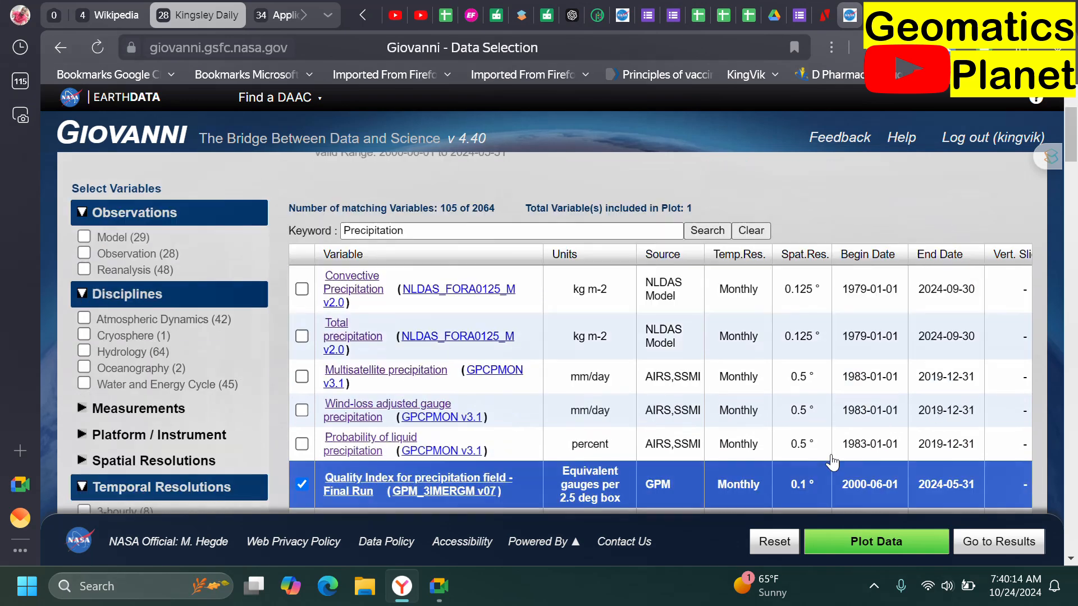
click(875, 541)
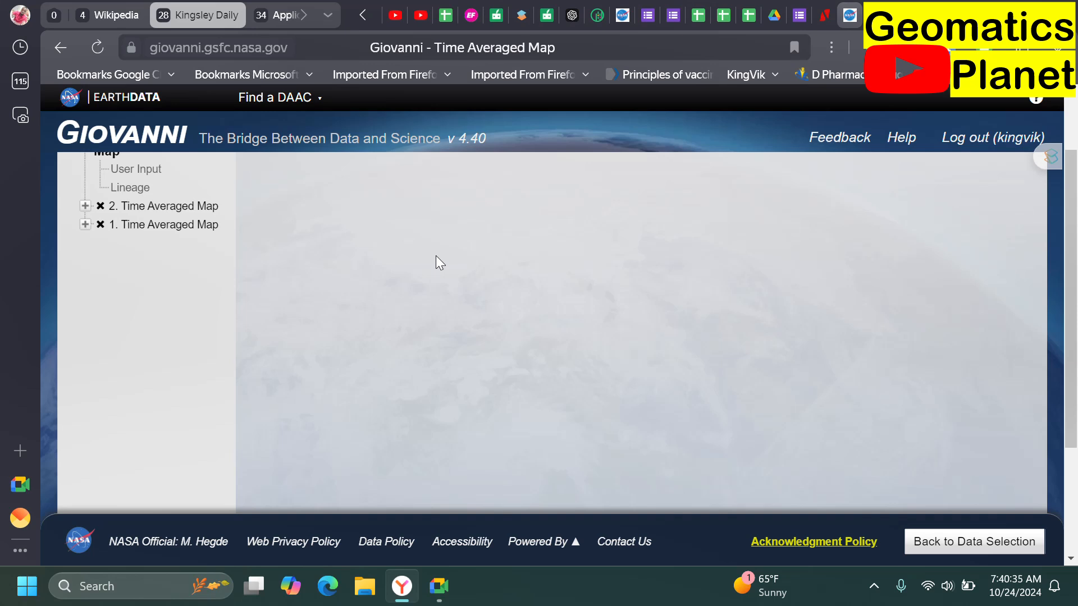
Step: Examine the plotted Quality Index map over the Nigeria region and the download formats offered for it
scroll(65, 271, up, 2)
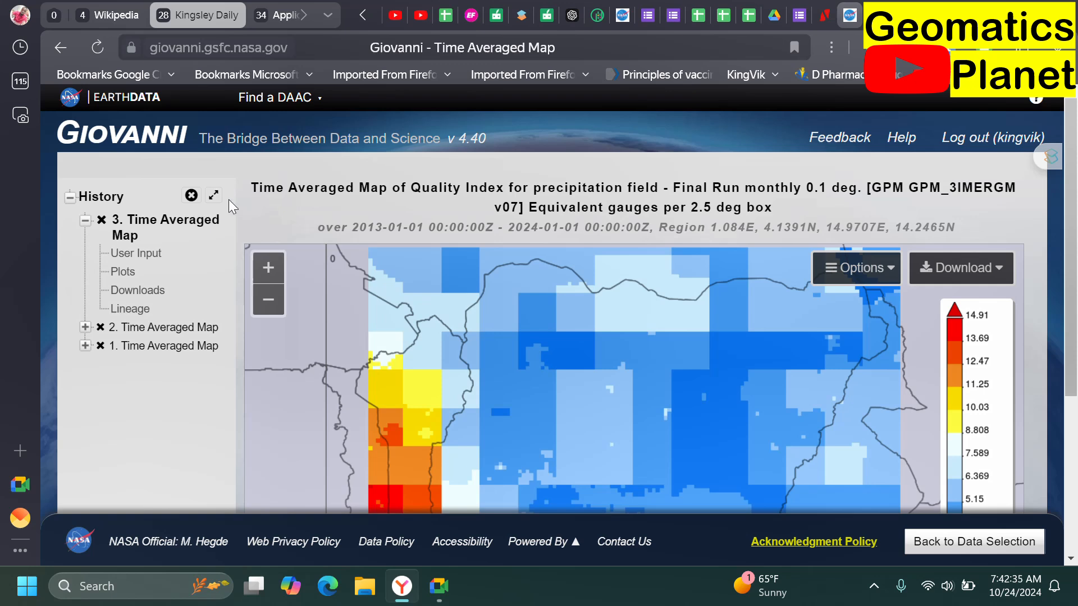
scroll(338, 375, down, 1)
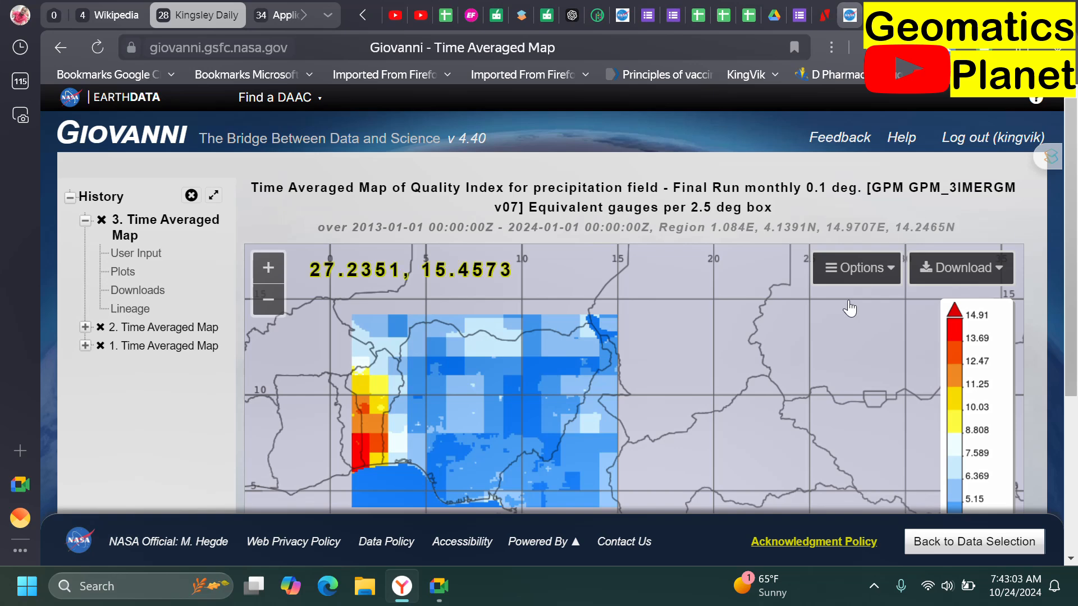
scroll(501, 351, down, 2)
scroll(483, 381, up, 2)
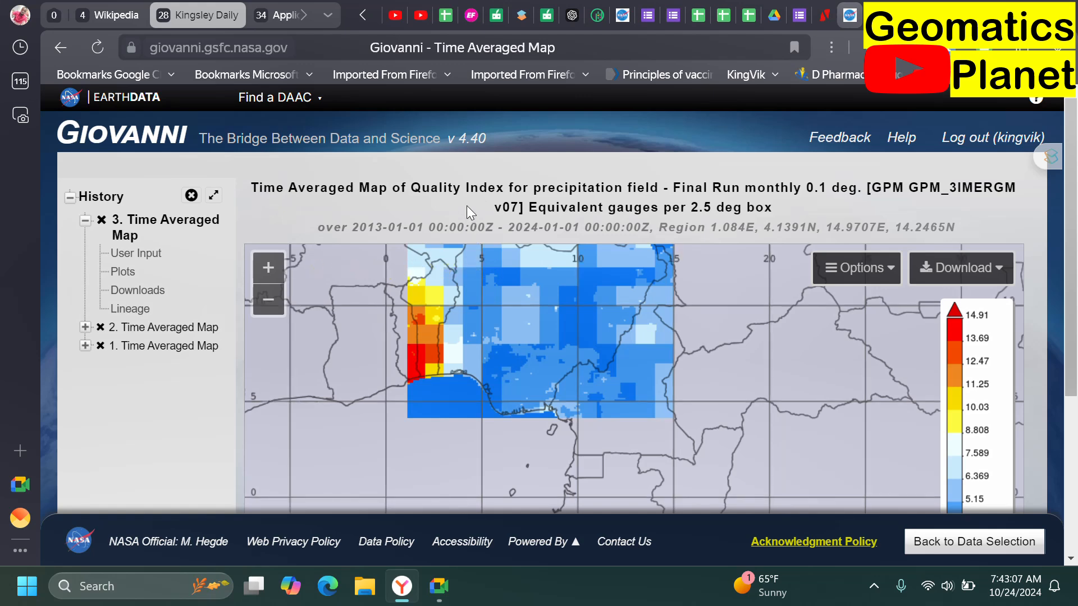
click(967, 268)
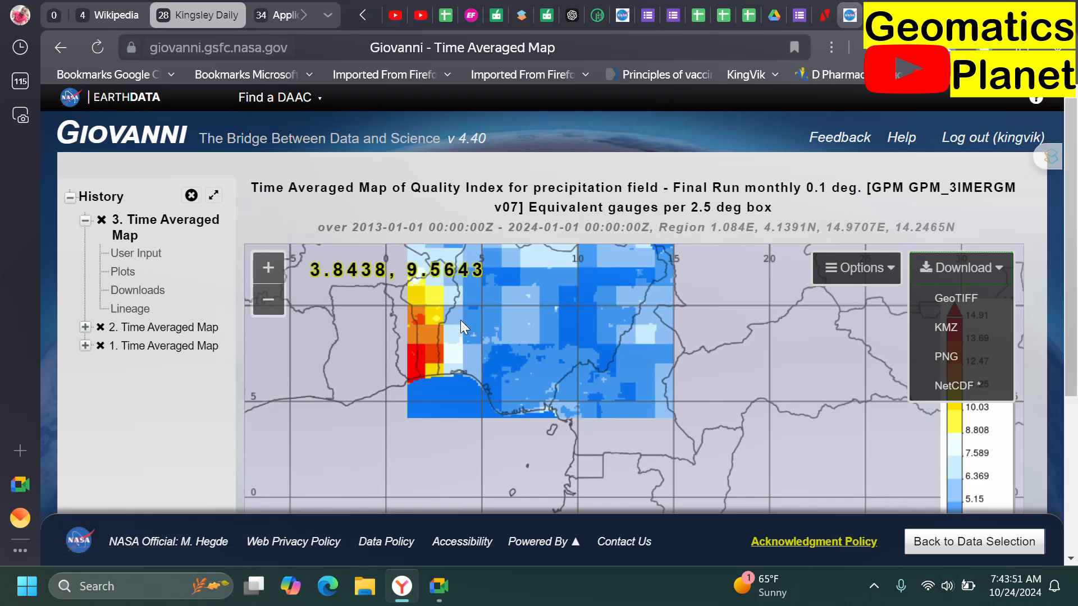
scroll(464, 311, up, 1)
scroll(554, 387, down, 1)
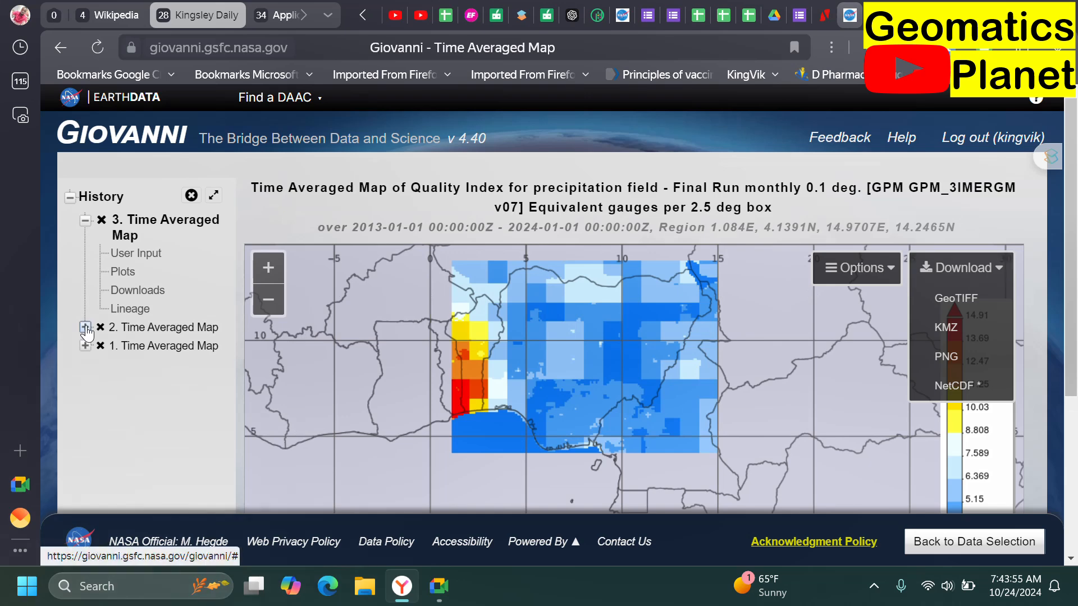
Step: Display the second and first time averaged maps from the plot history to review the earlier results
click(112, 327)
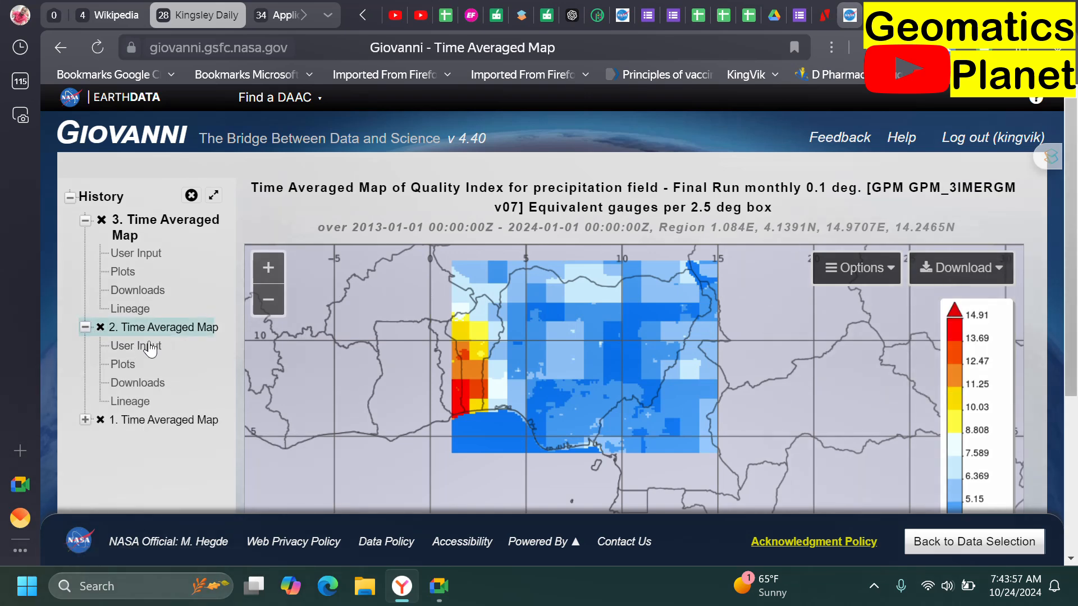
mouse_move(163, 334)
click(162, 328)
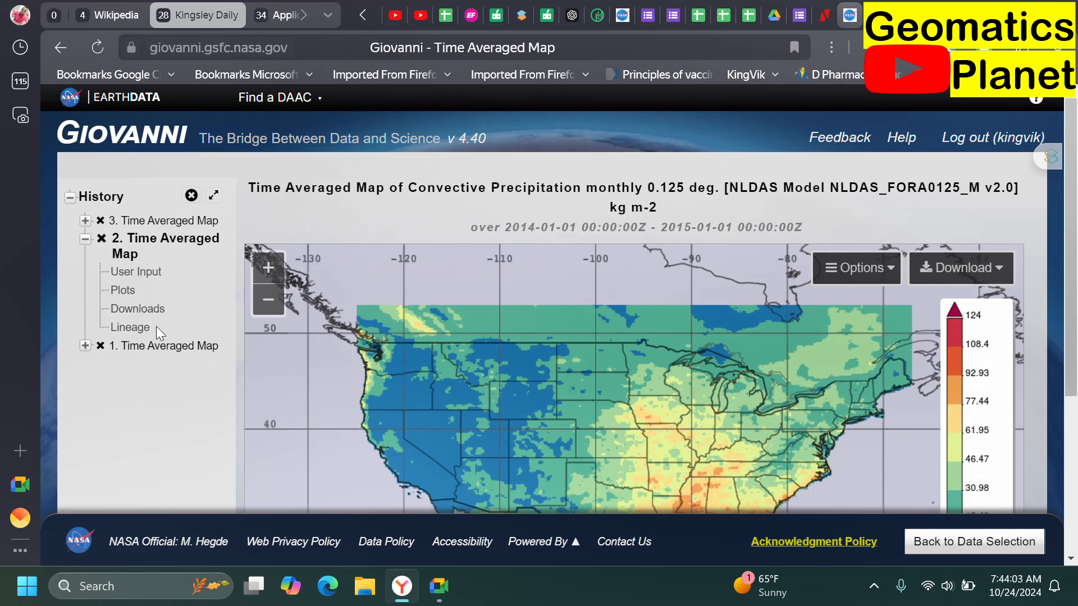
click(152, 347)
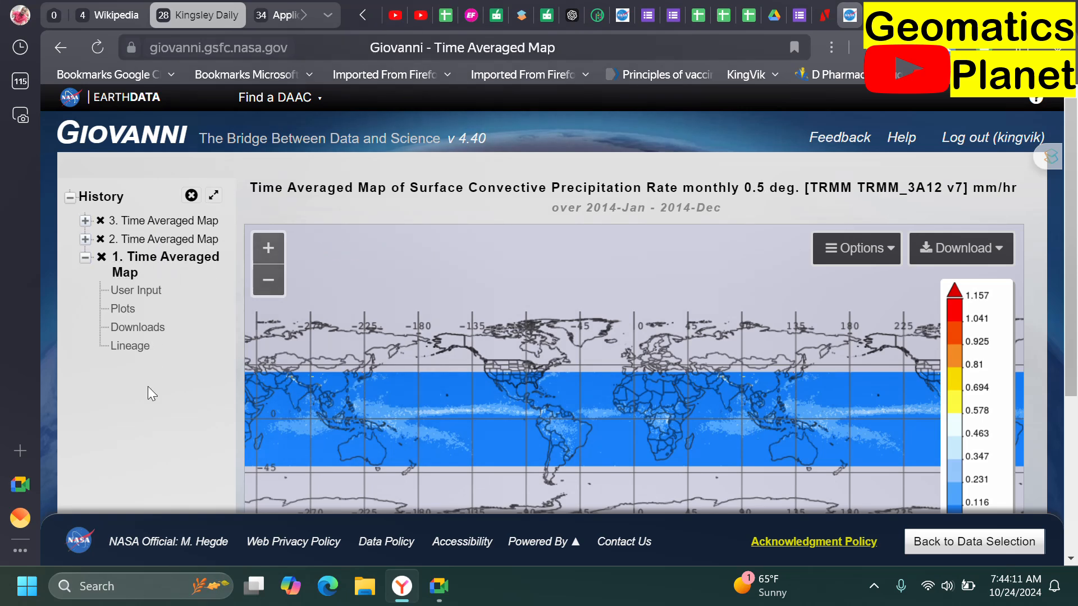
Step: Permanently delete the first and second time averaged maps from the plot history
click(102, 257)
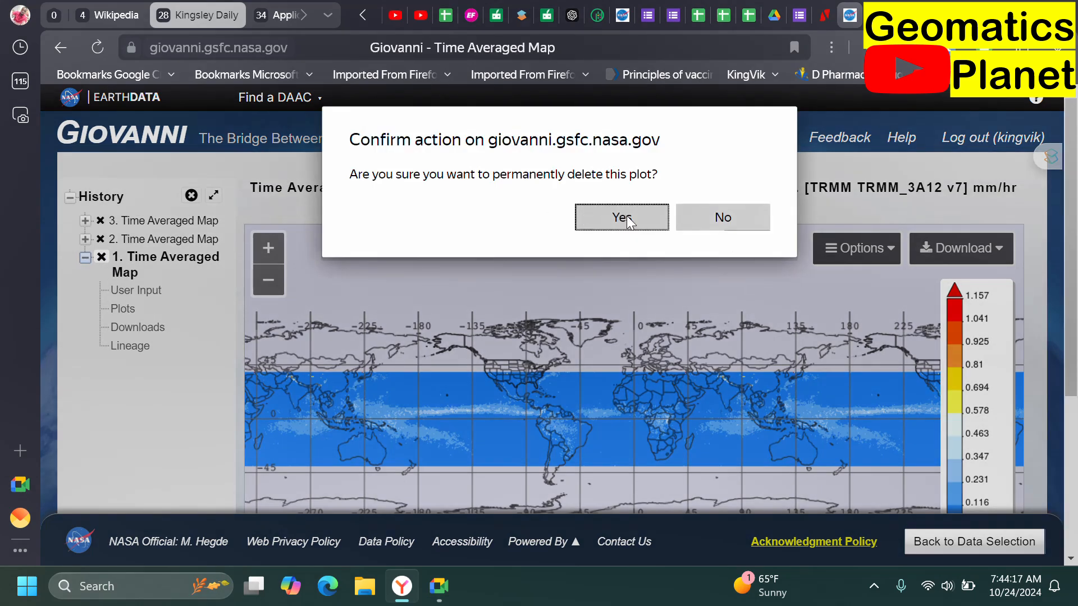
click(626, 219)
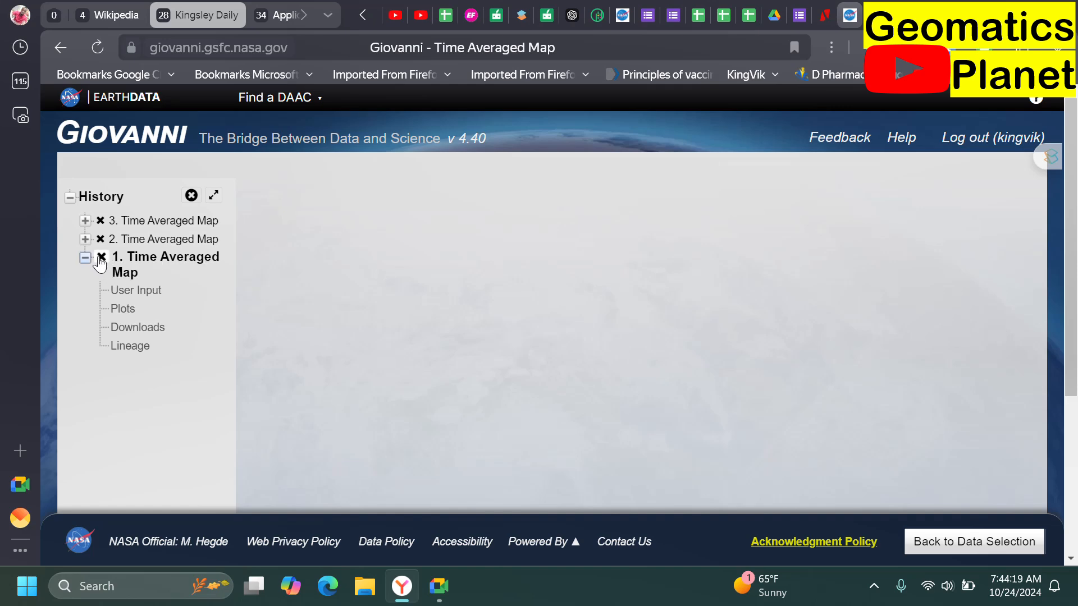
click(113, 242)
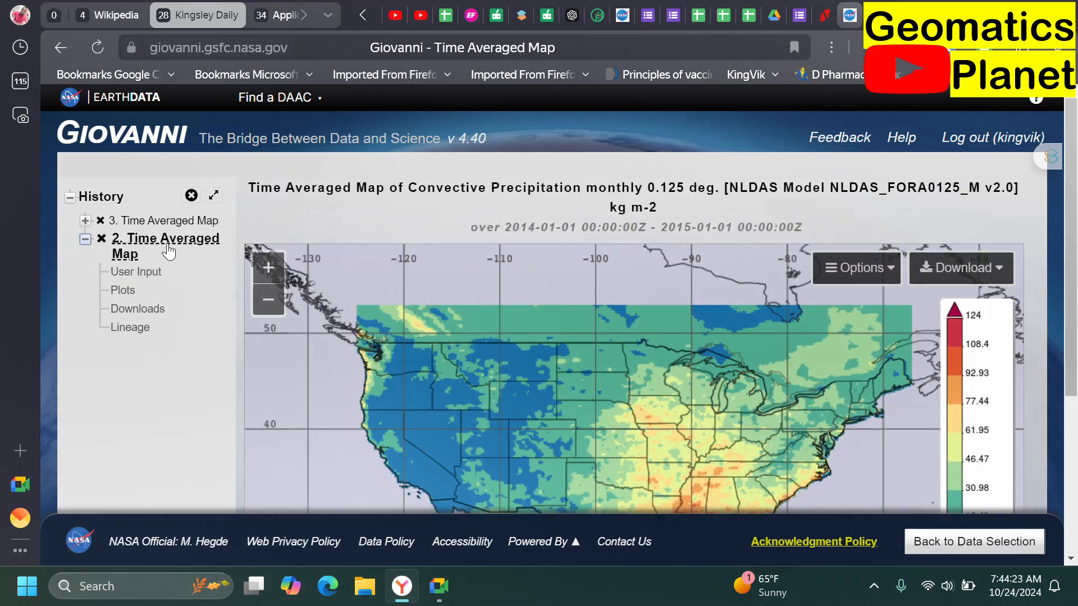
click(101, 238)
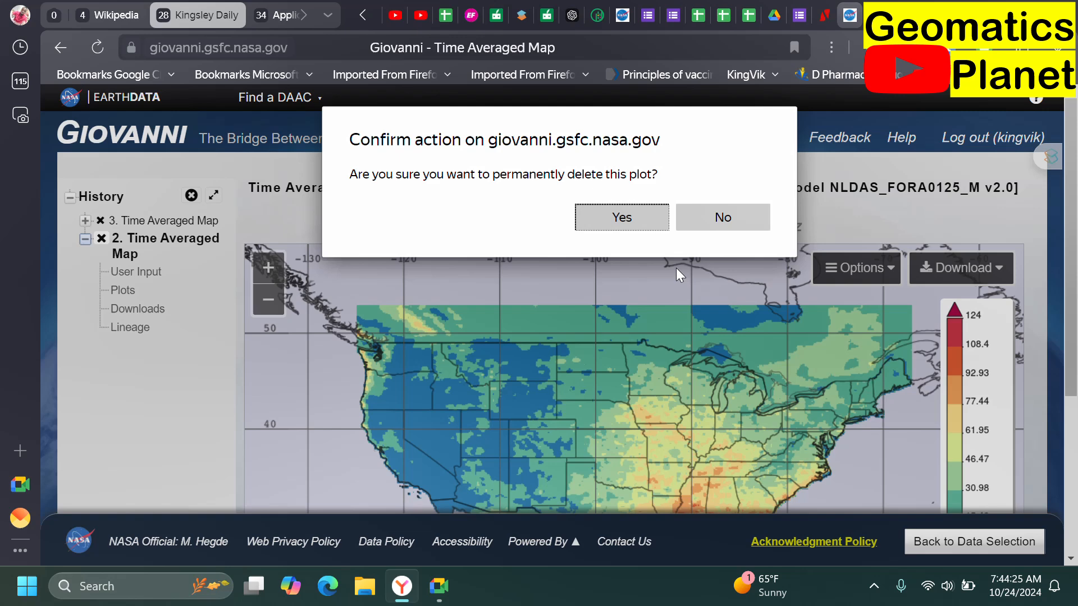
click(649, 223)
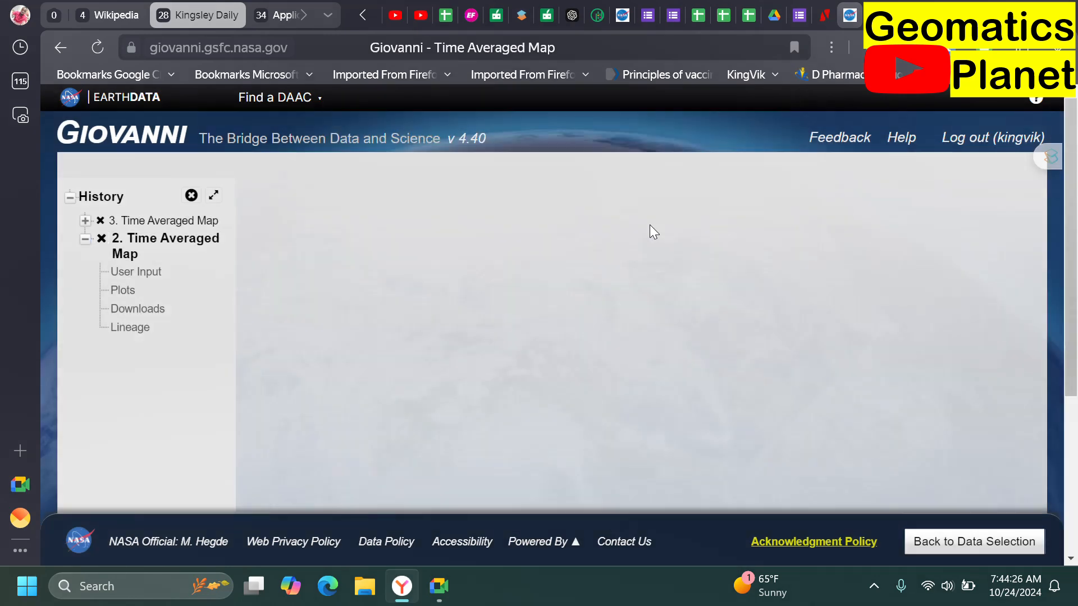
Step: Display the third time averaged map and examine its decoration and supporting overlay options
click(191, 225)
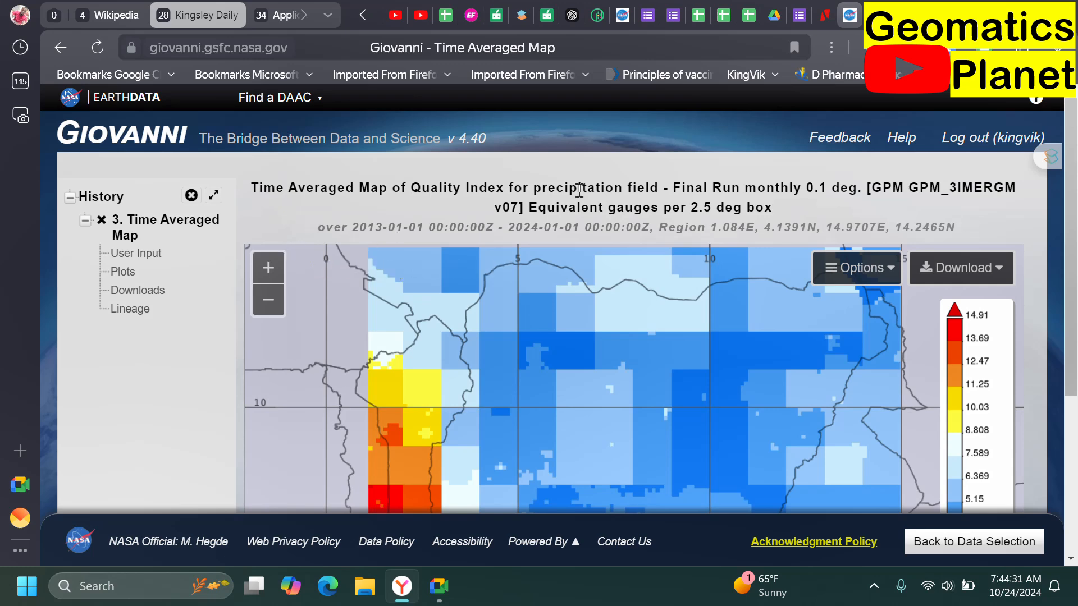
click(897, 264)
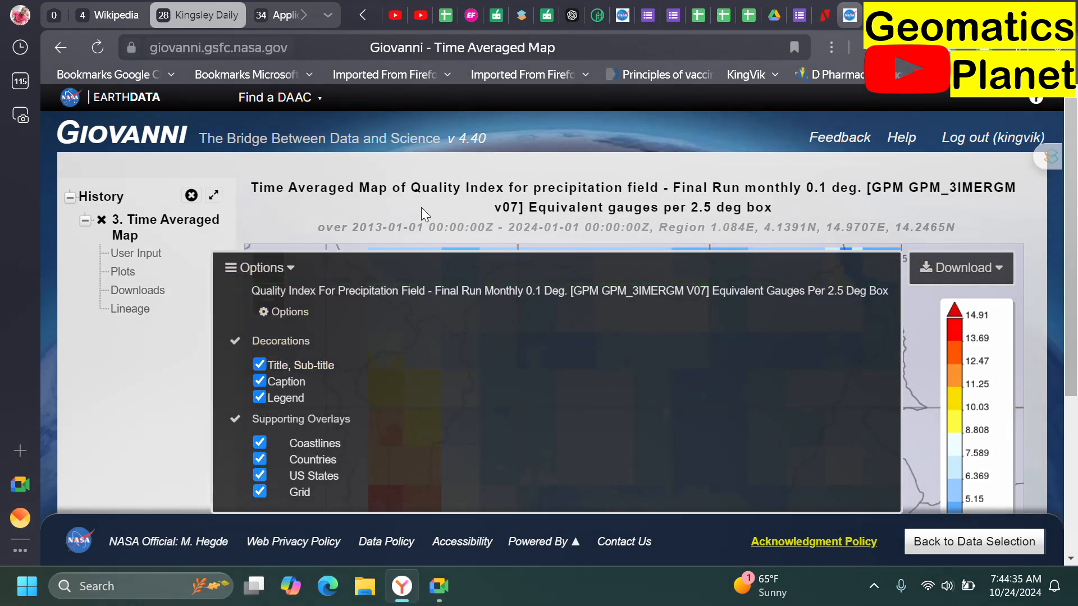
click(421, 207)
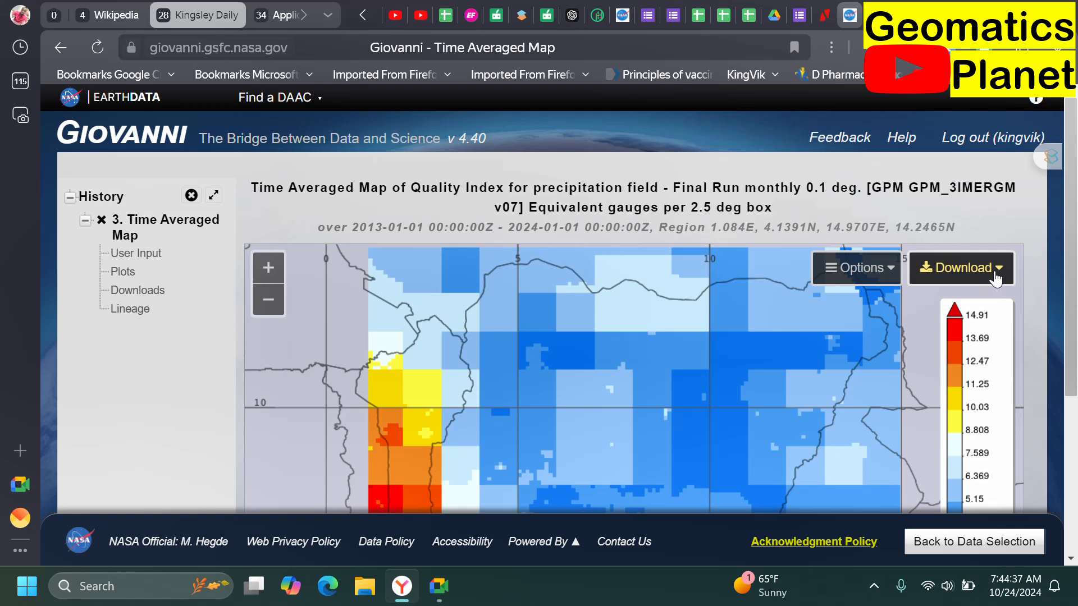
Step: Download the Quality Index map as a PNG, view the image enlarged, and close it
click(940, 275)
click(961, 359)
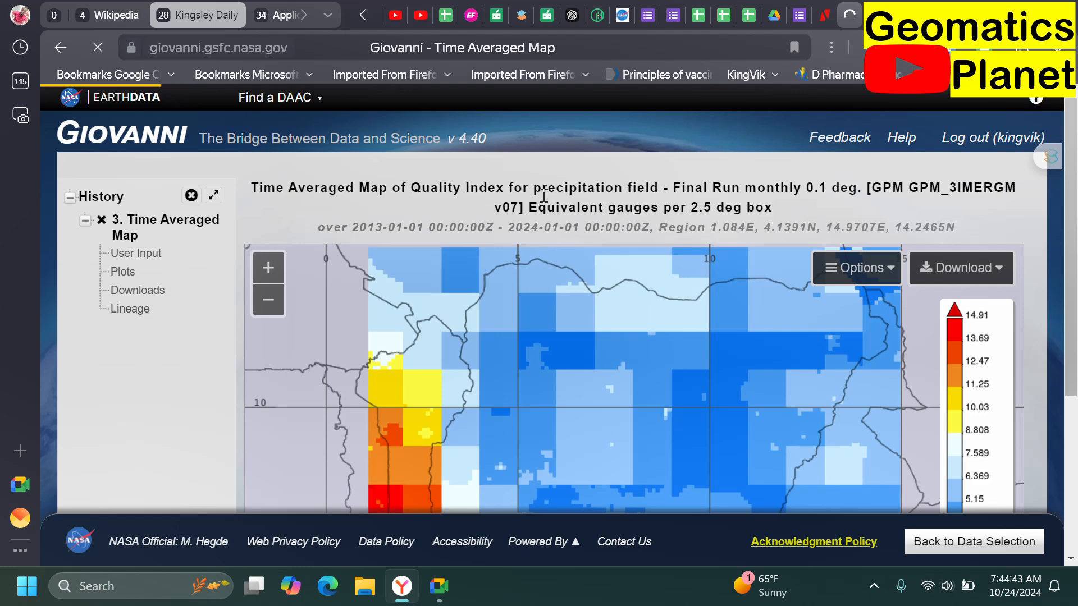
scroll(543, 196, down, 3)
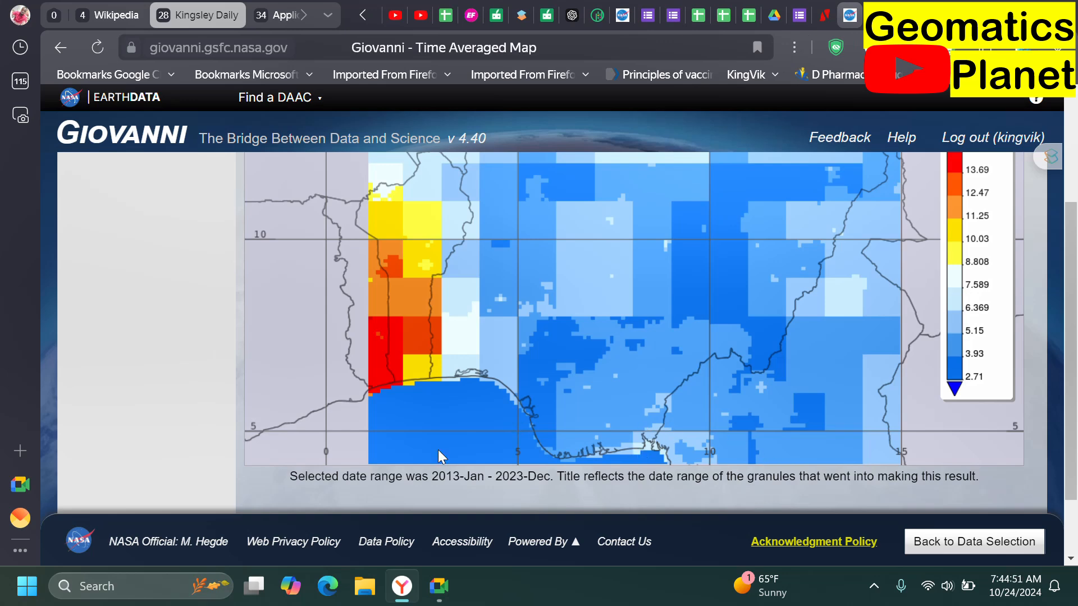
scroll(157, 396, up, 2)
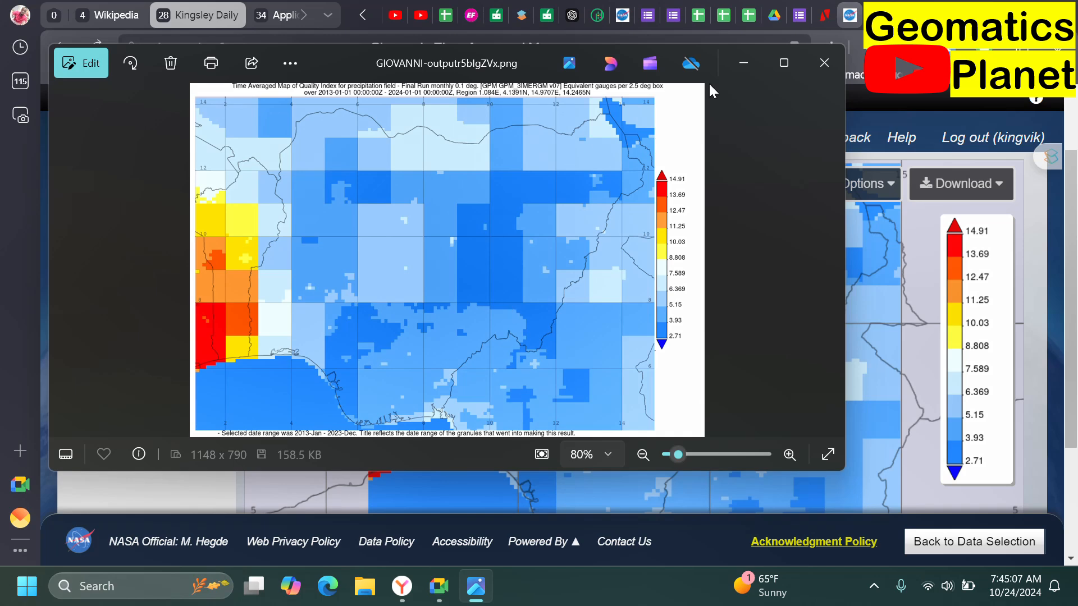
click(776, 60)
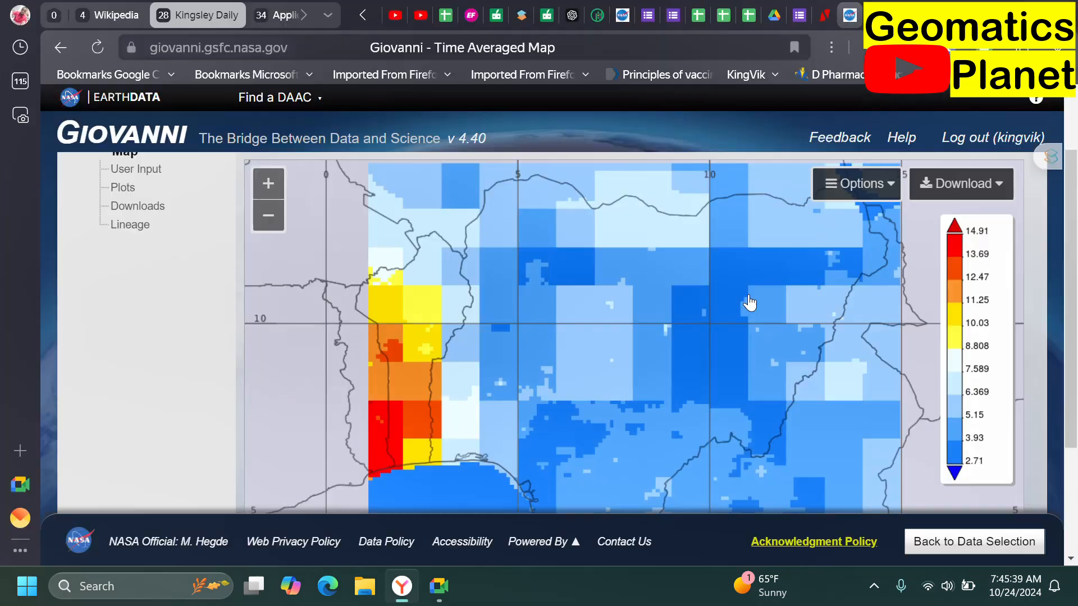
key(alt+F4)
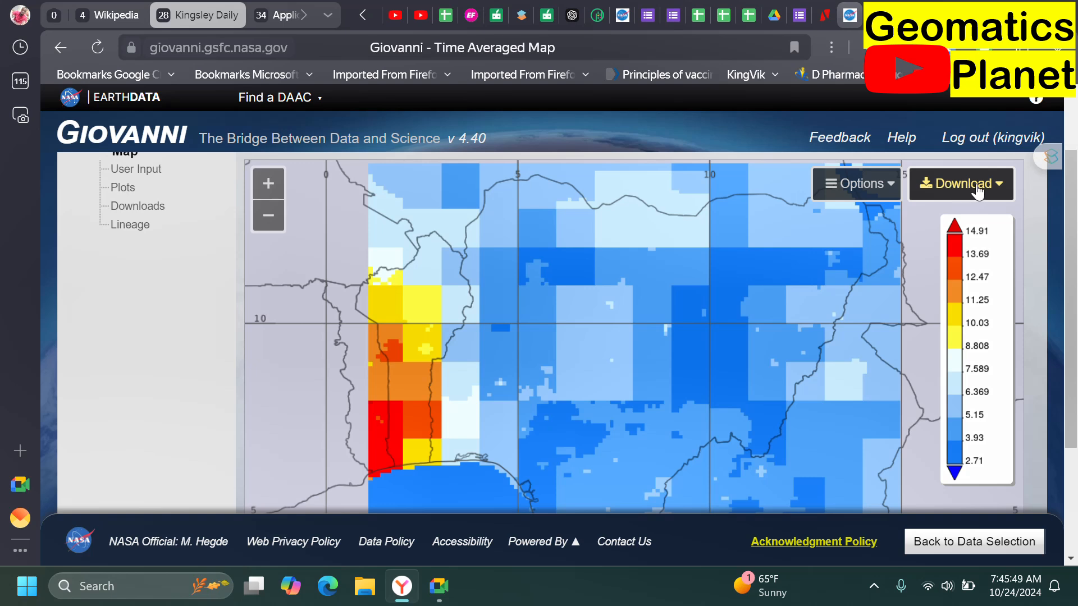
Step: Download the Quality Index map as NetCDF and dismiss the choice of an app for the .nc file
click(995, 195)
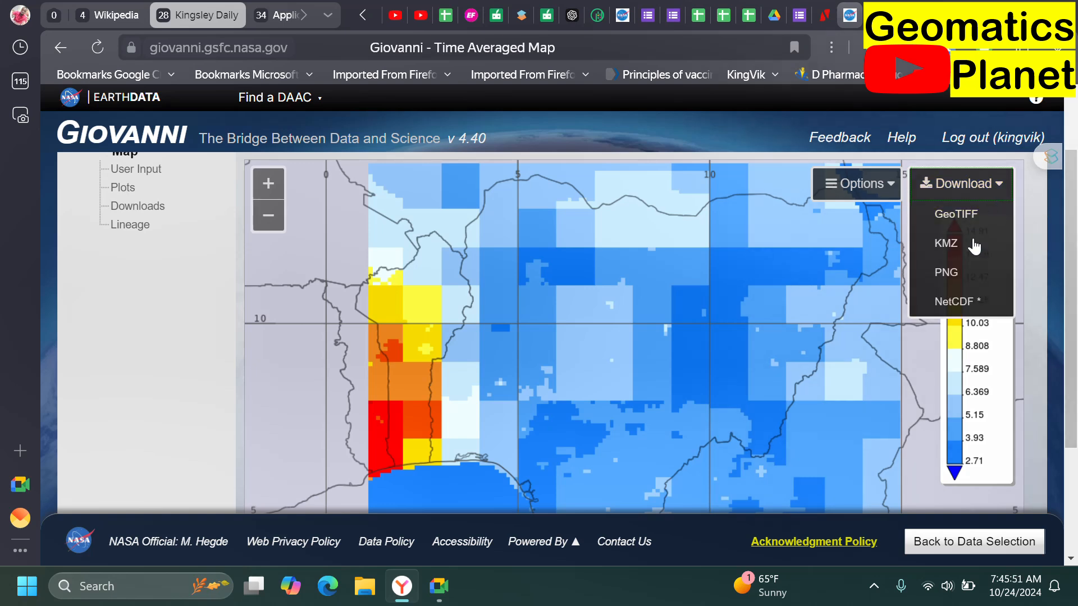
click(948, 303)
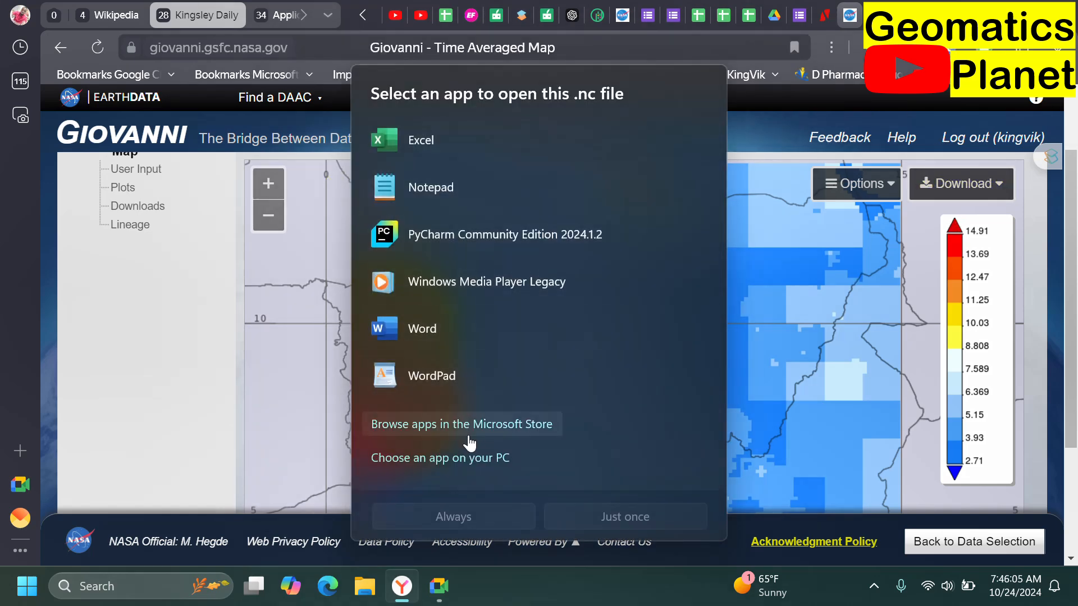
click(943, 115)
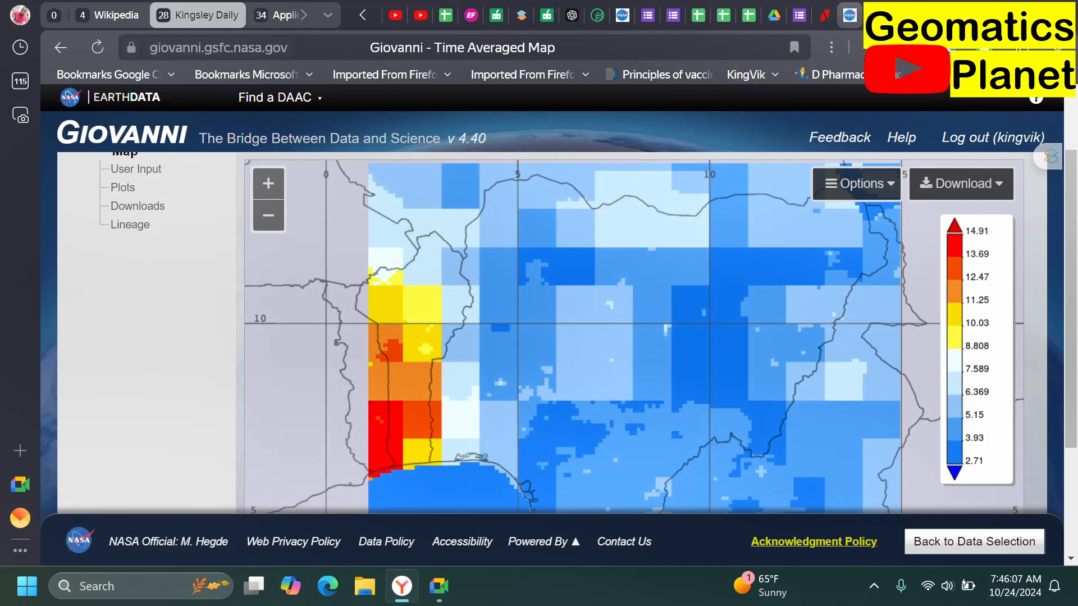
Step: Find ArcMap 10.8 among the installed programs and launch it
key(super)
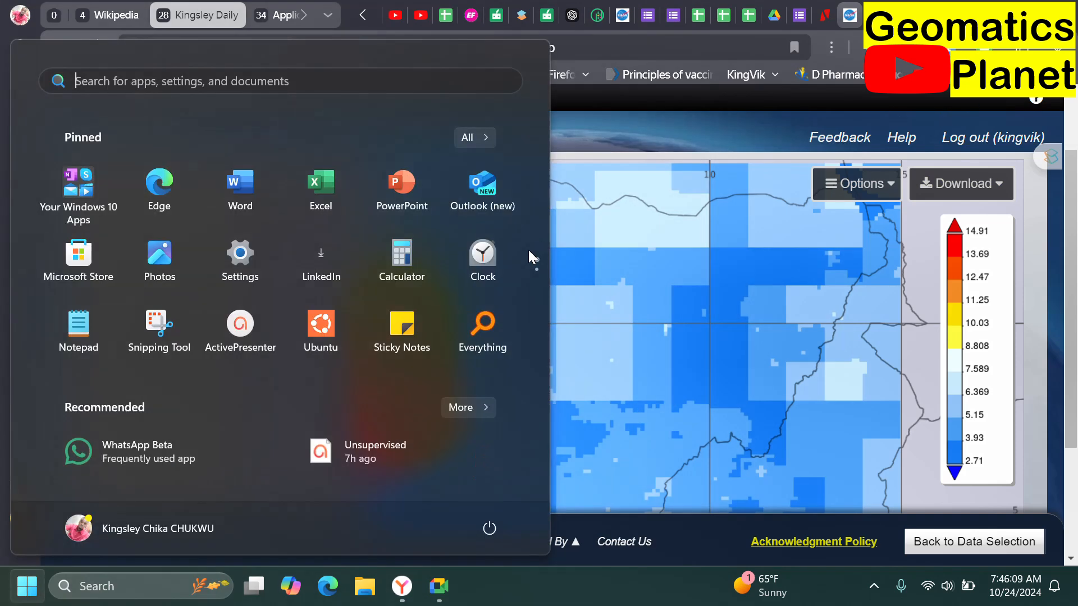
text(arc)
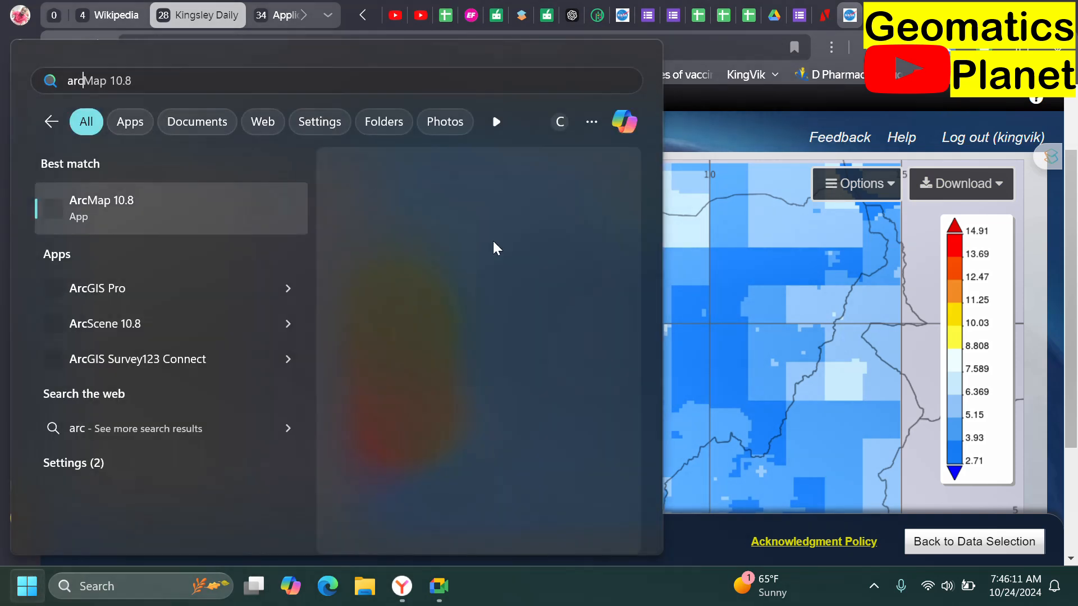
click(245, 222)
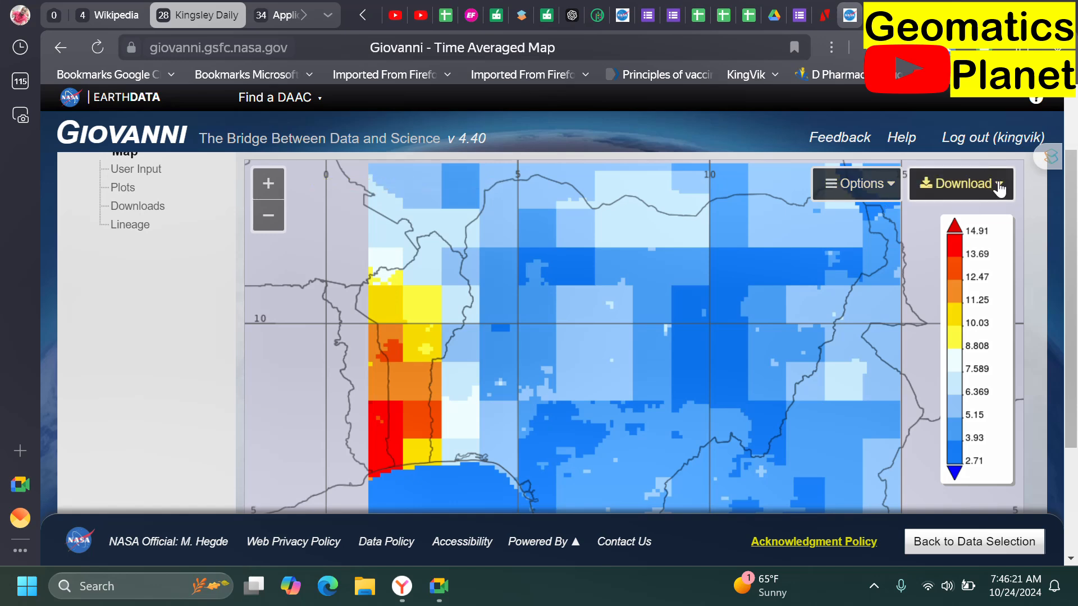
Step: Search the computer for Panoply and open the PanoplyWin-5.4.1 compressed folder
key(super)
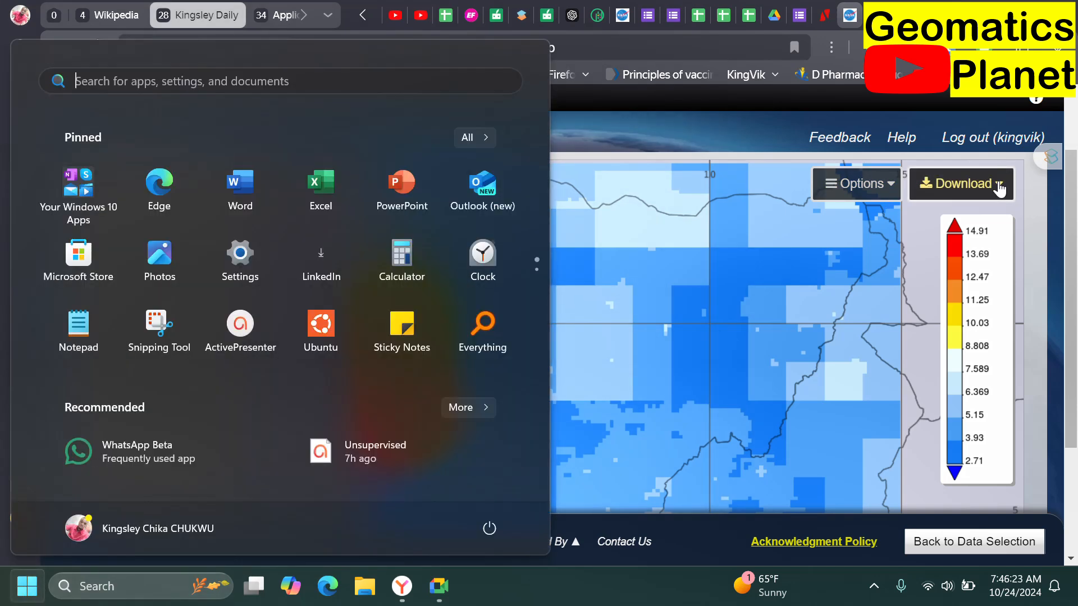
key(super)
key(super)
text(pa)
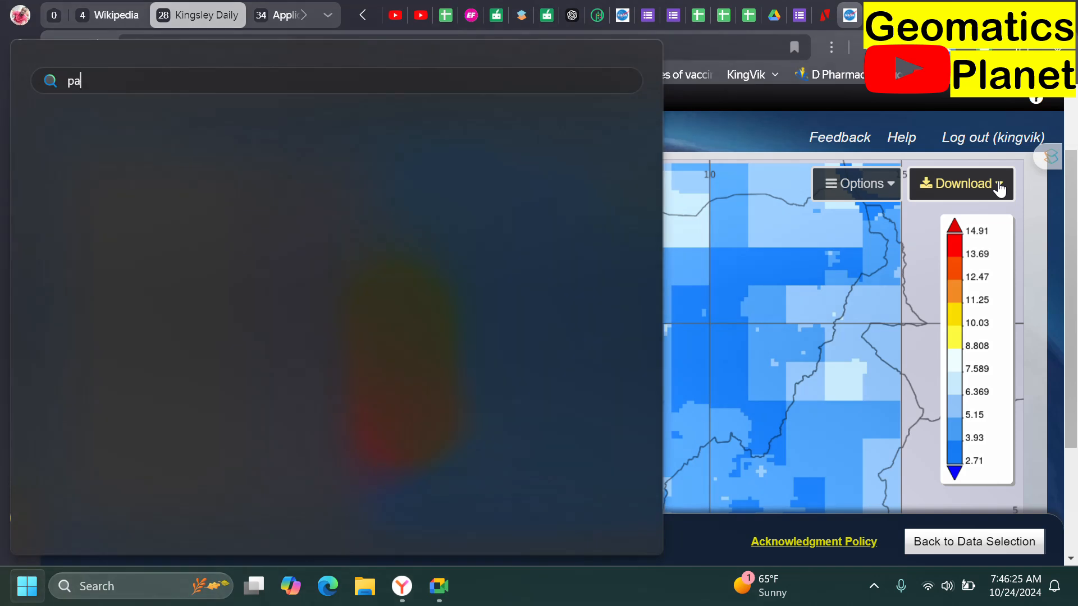
text(noplyWin-5.4.1)
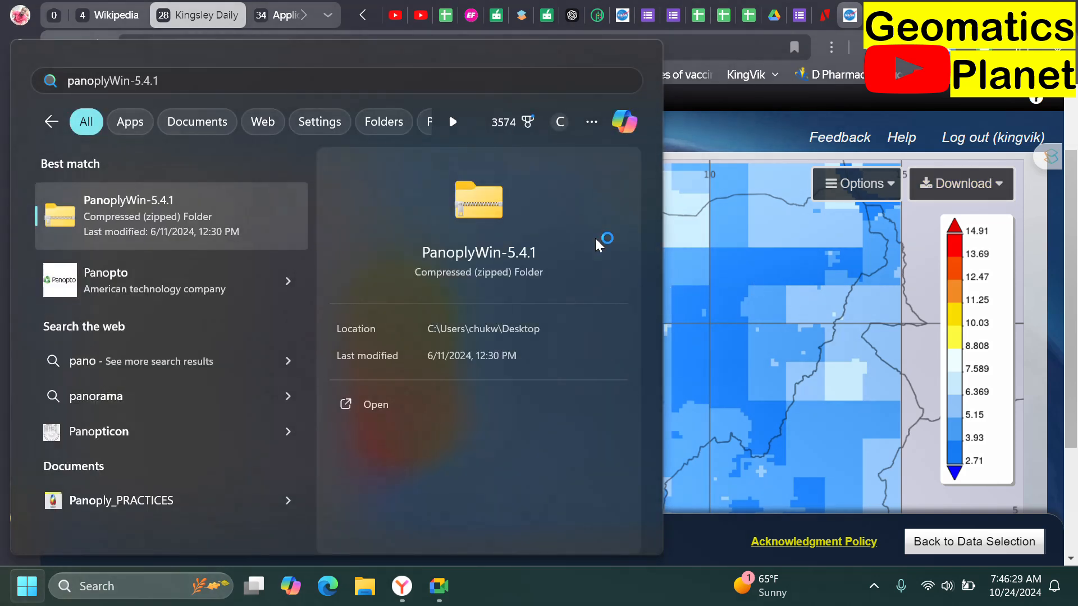
click(213, 235)
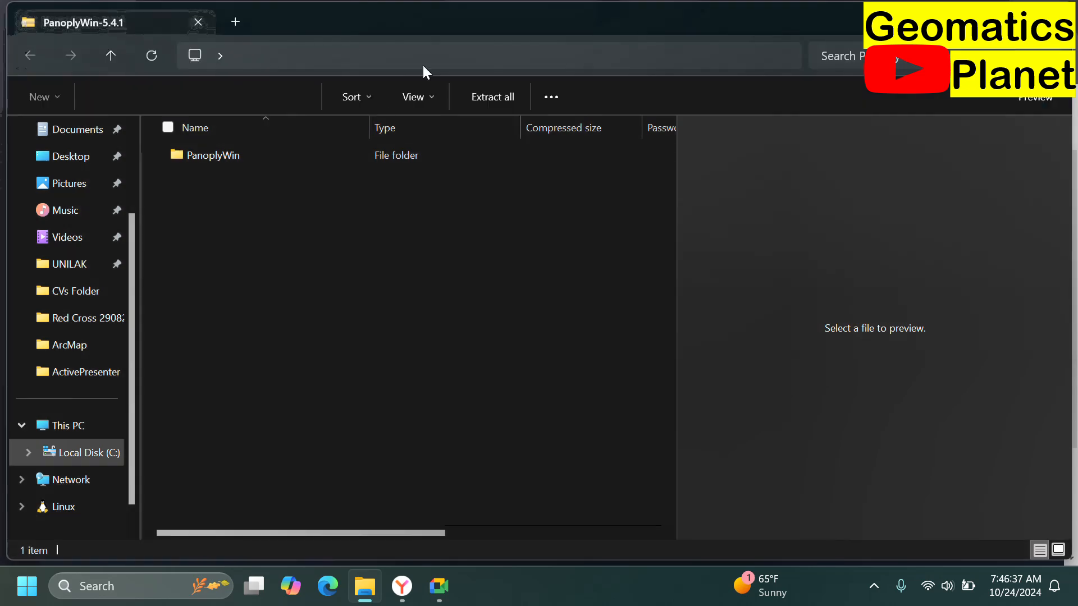
Step: Try to run the Panoply application from the PanoplyWin folder without extracting the archive, and put the file window away
click(298, 153)
double_click(298, 154)
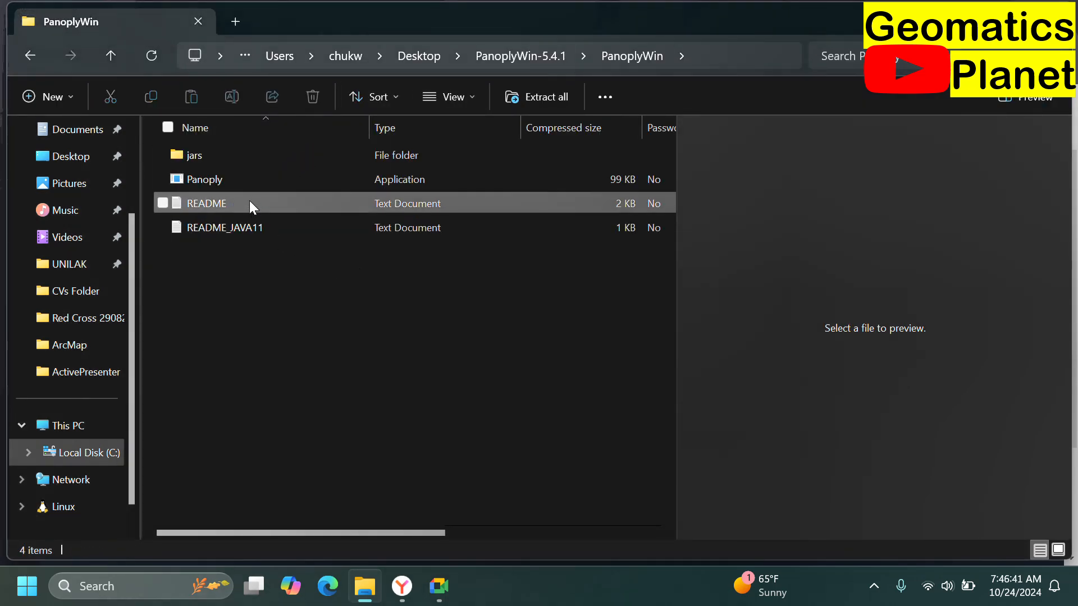
double_click(254, 183)
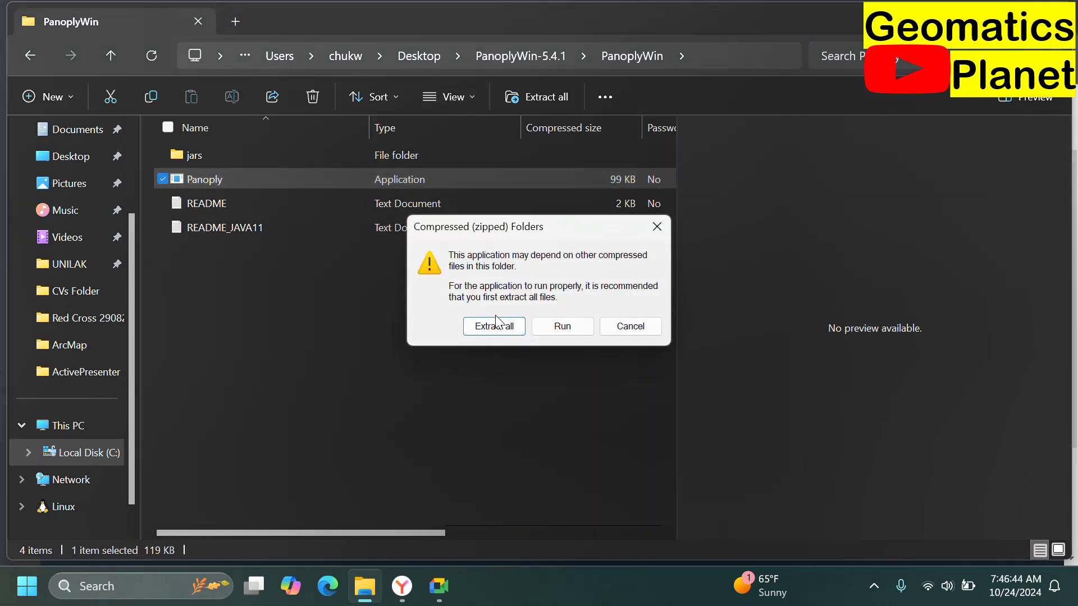
click(556, 327)
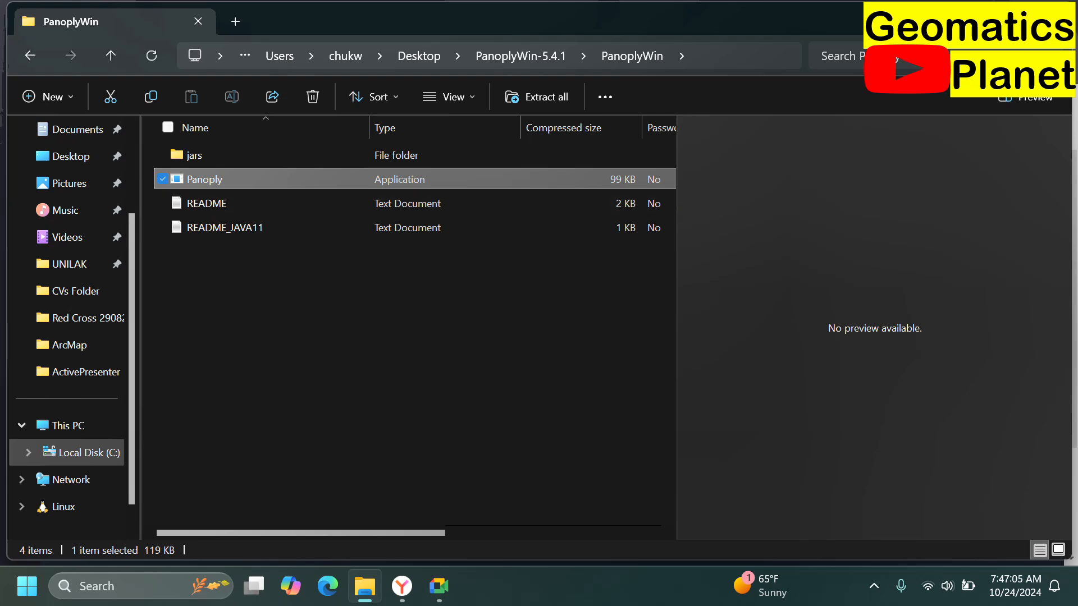
click(976, 19)
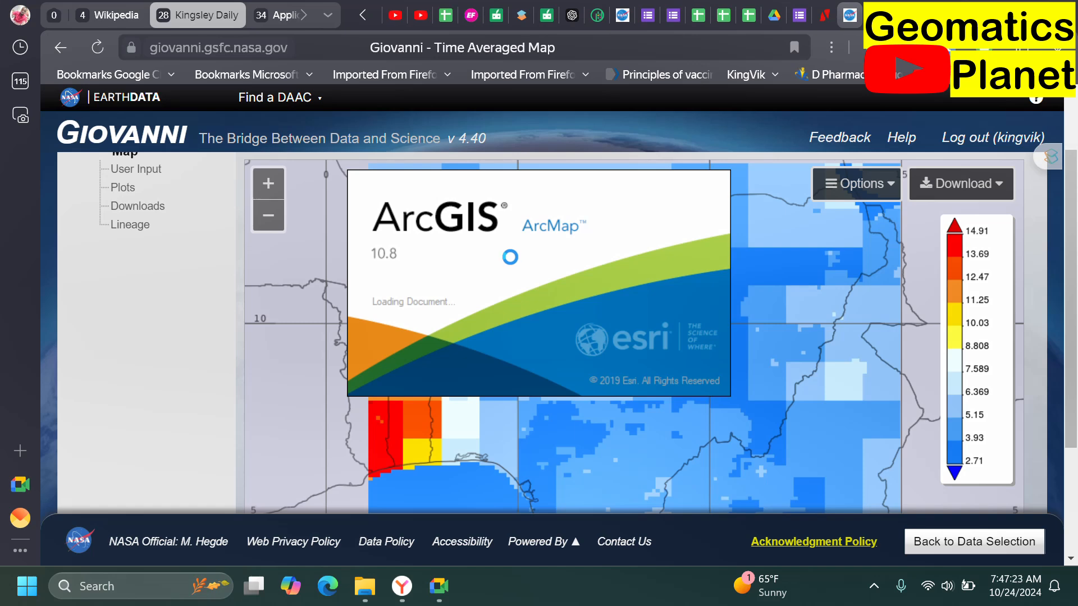
Step: Switch to the file window and open the UNILAK_004_Environmental Information System_51 folder inside UNILAK > Classes
click(357, 599)
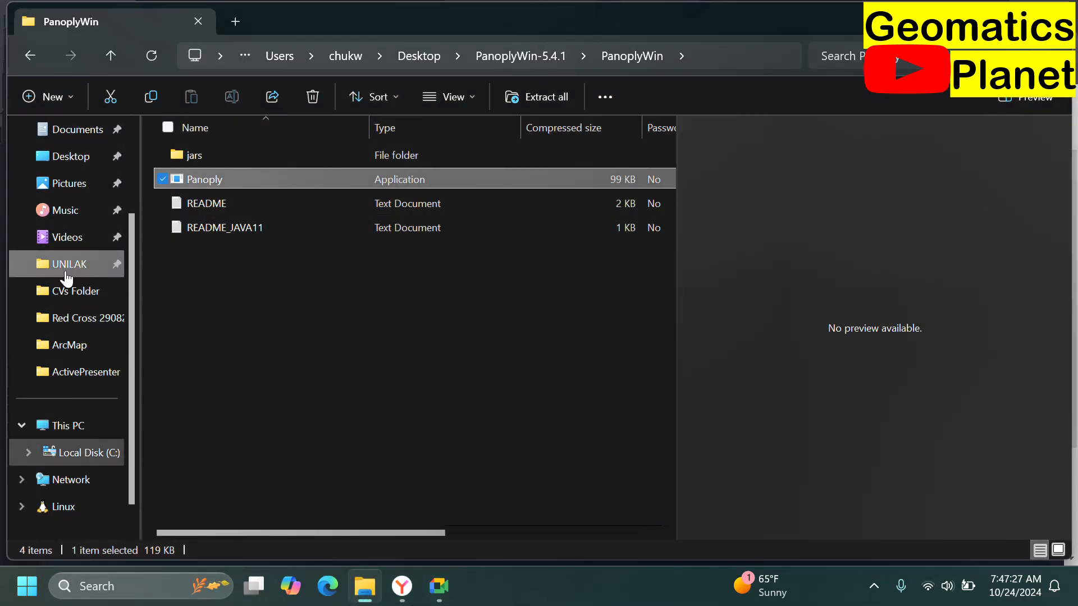
click(66, 271)
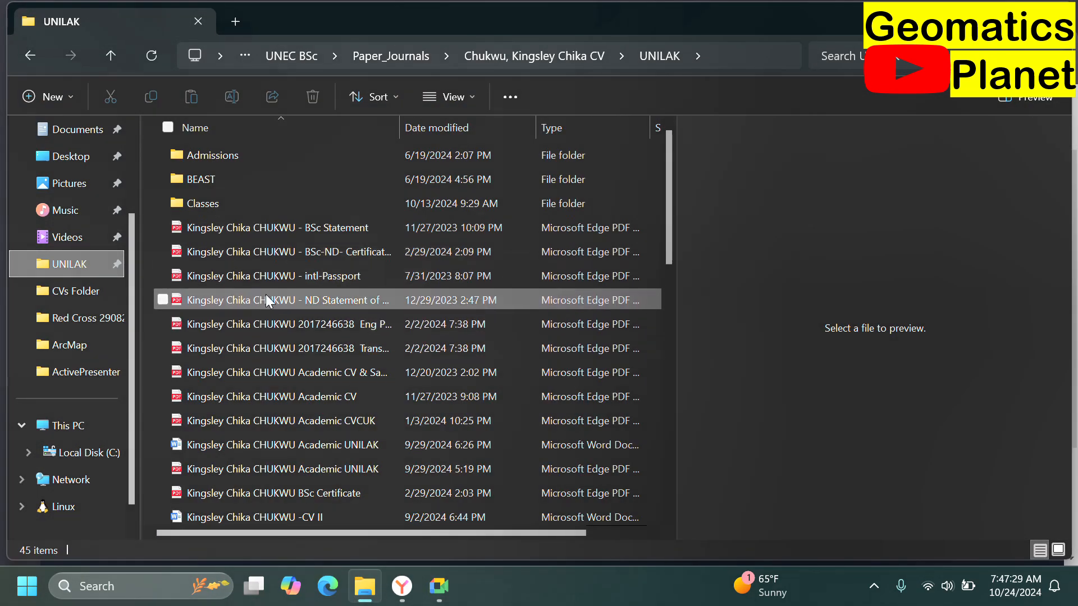
double_click(240, 206)
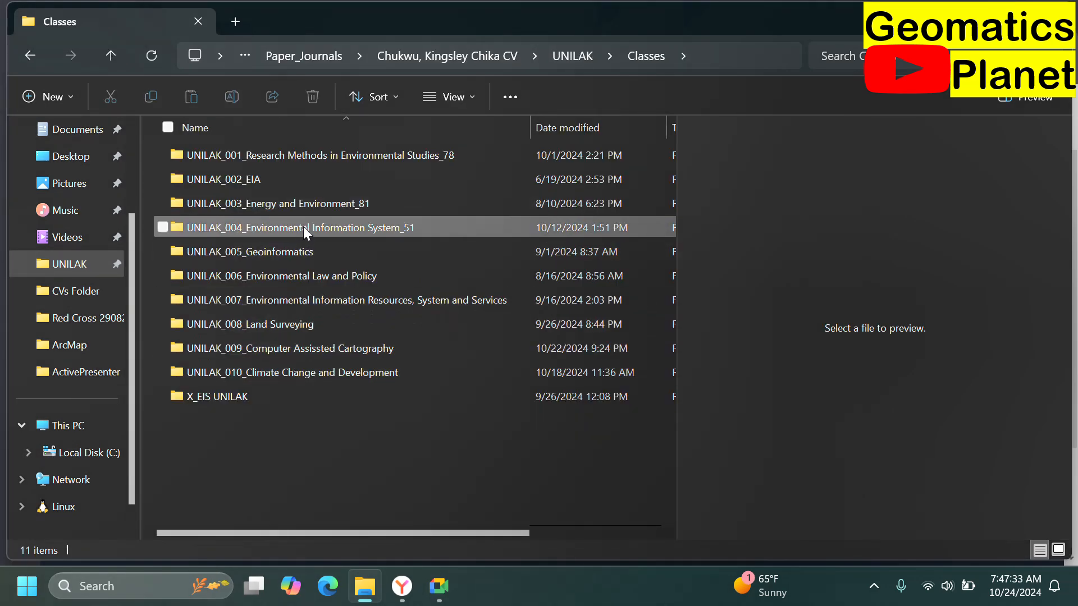
click(301, 231)
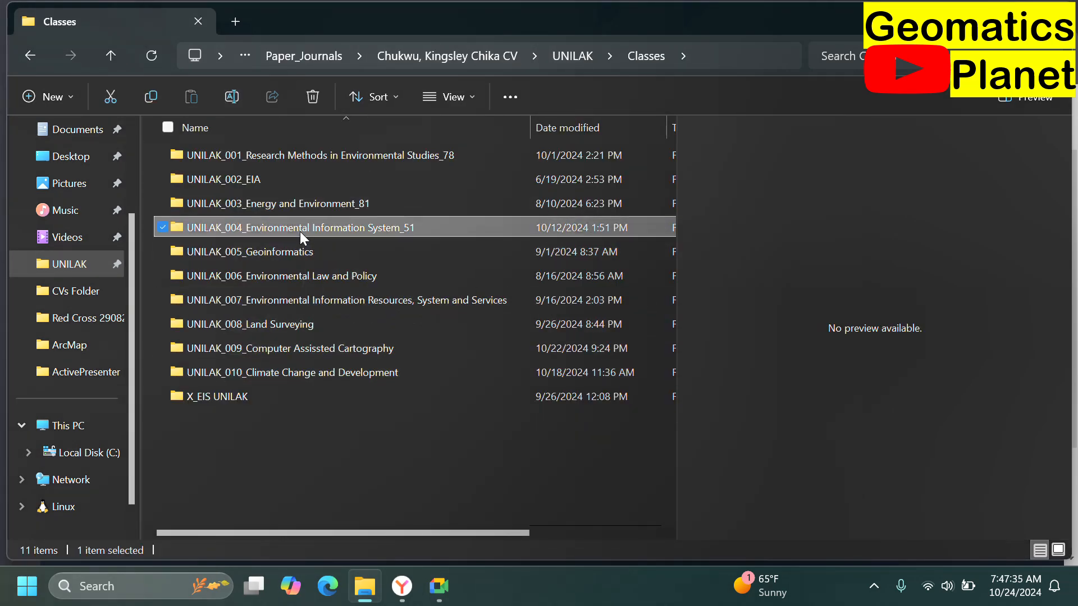
double_click(301, 231)
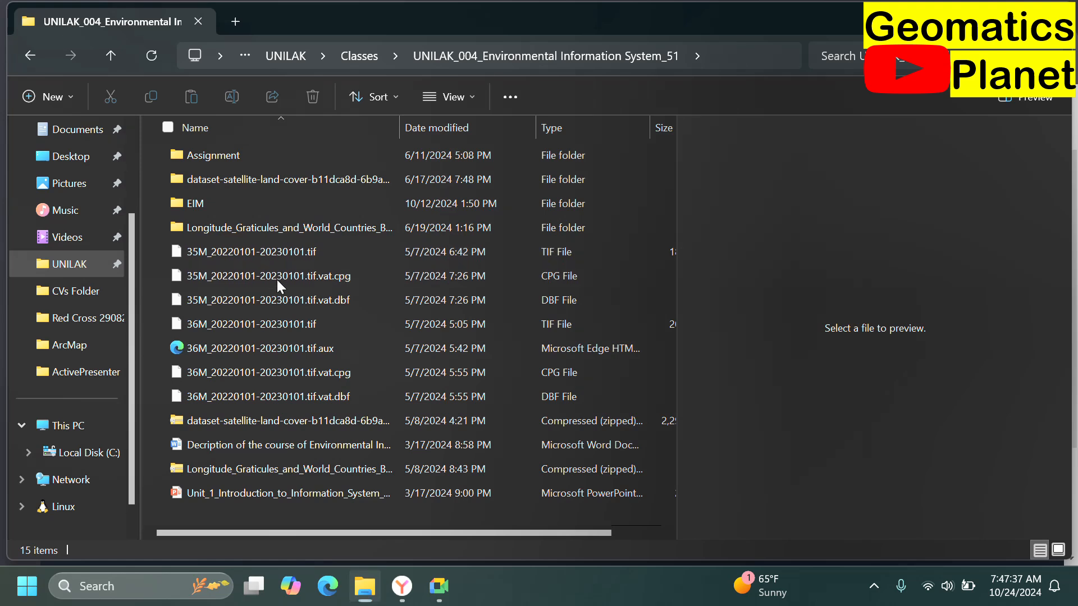
Step: Open the Group 1 EIM Assignment II PDF from the Data folder inside Assignment
double_click(273, 160)
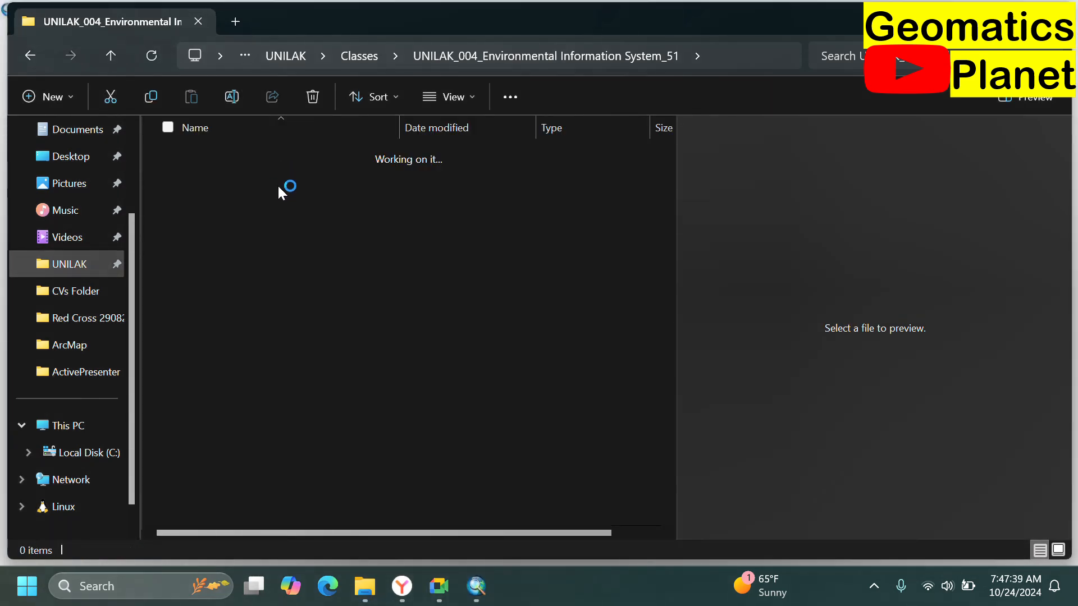
double_click(281, 169)
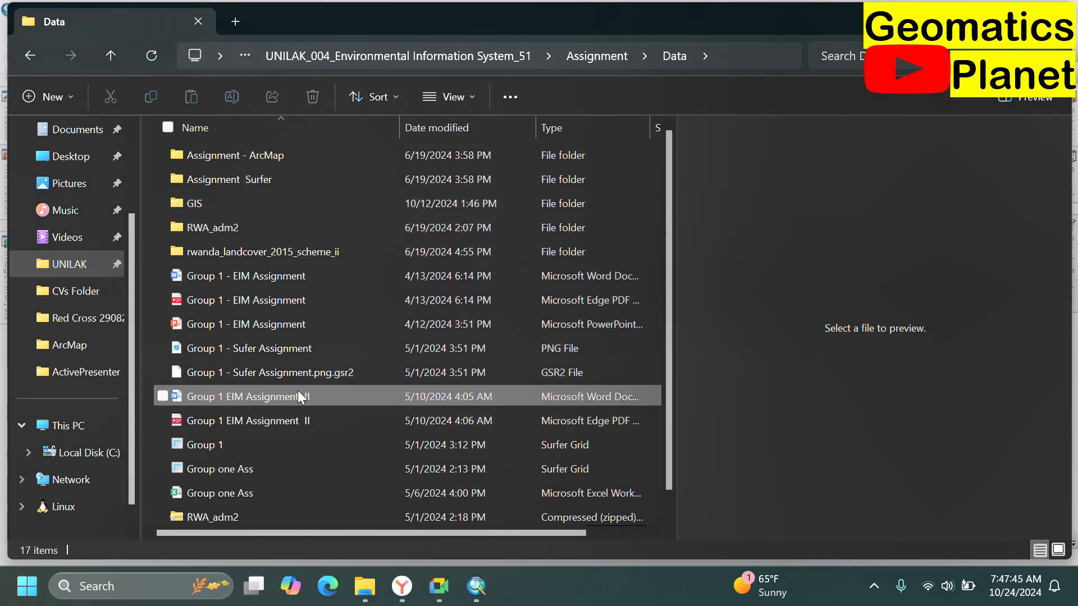
click(291, 419)
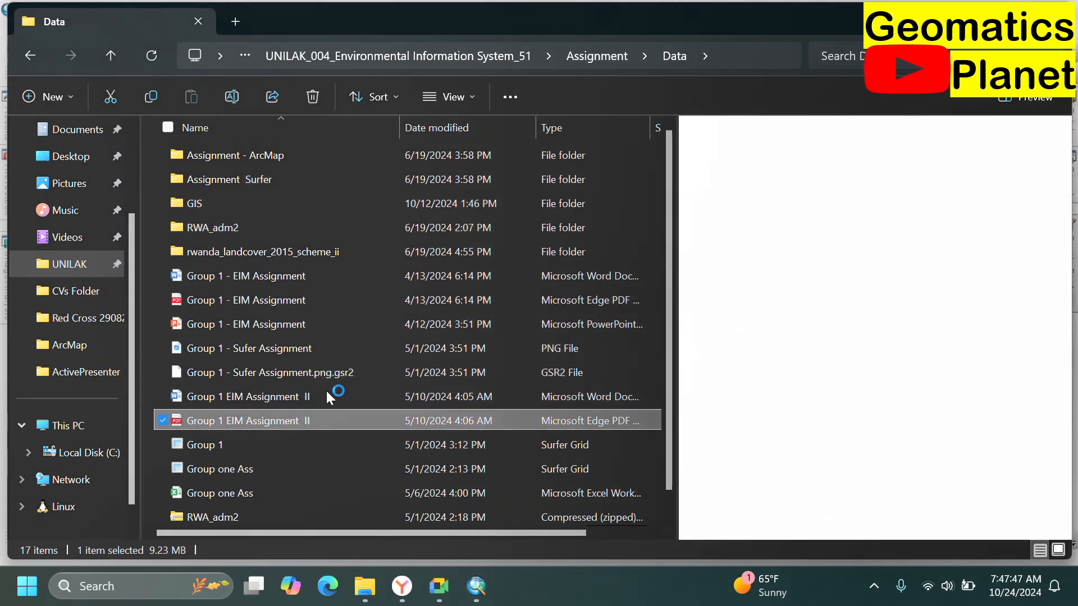
key(Return)
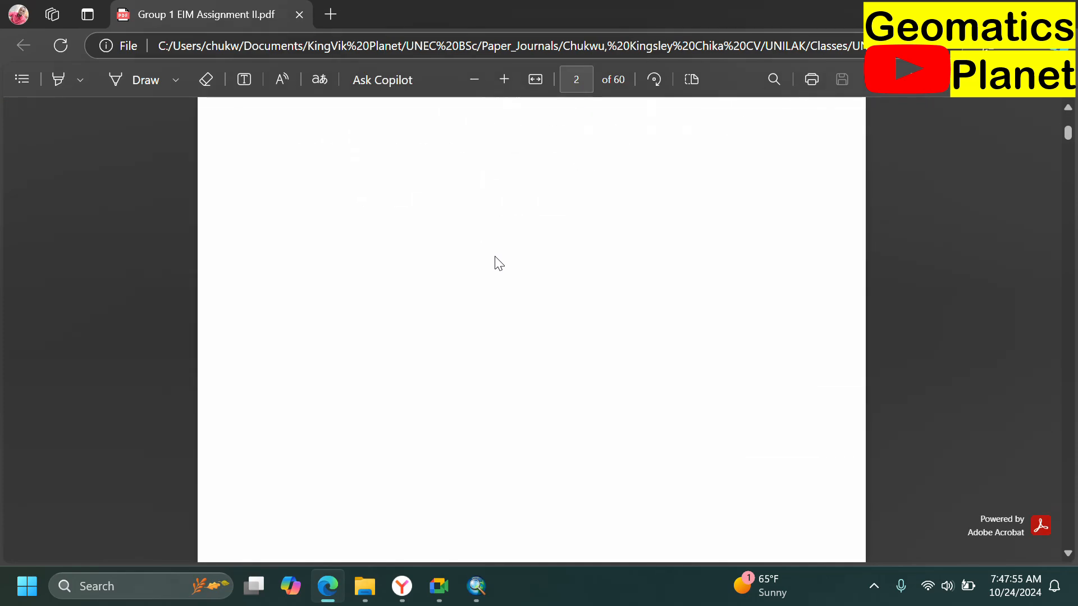
Step: Look through the assignment PDF for the section on using Panoply
scroll(498, 264, down, 10)
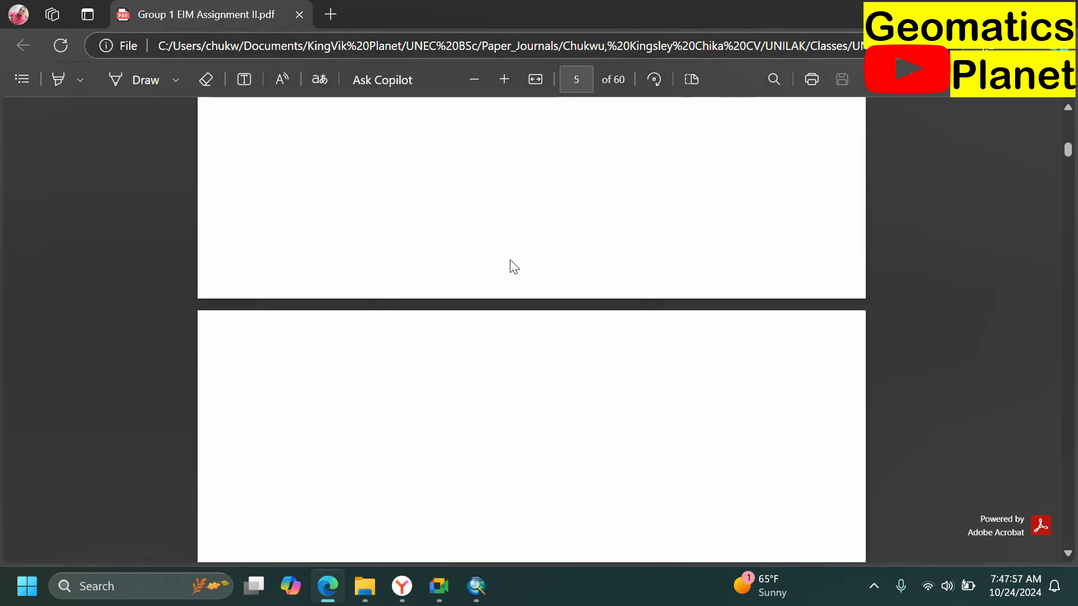
scroll(493, 275, up, 4)
scroll(496, 270, down, 5)
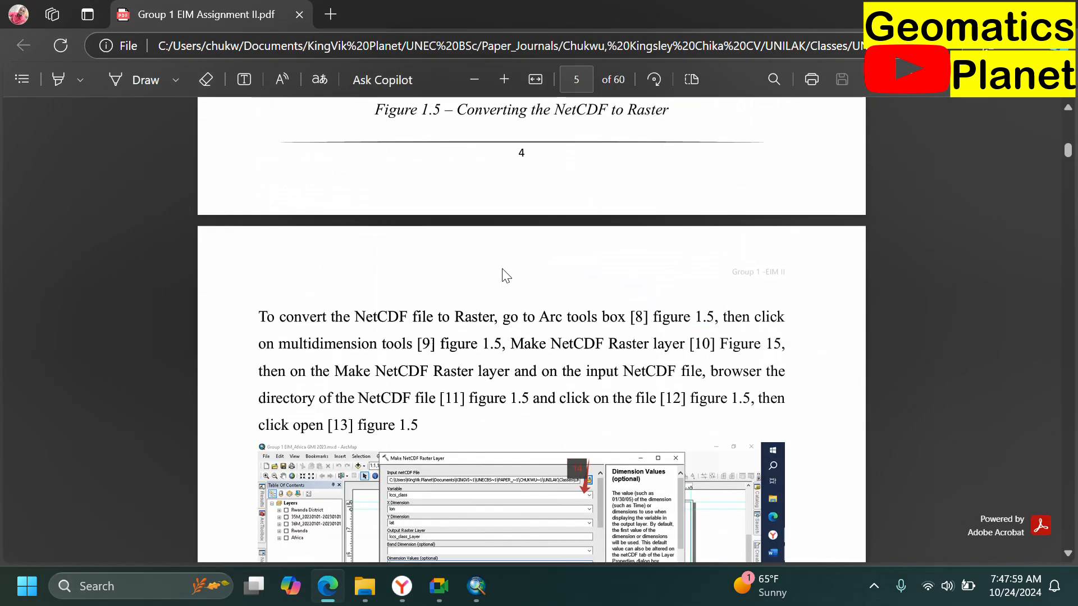
scroll(503, 270, up, 4)
scroll(504, 268, down, 12)
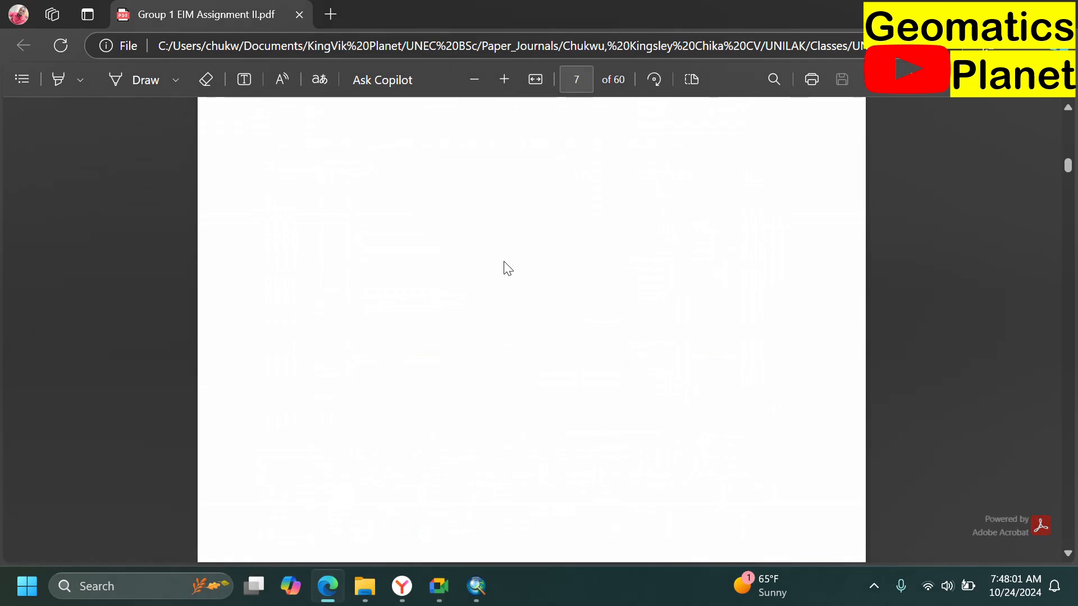
scroll(508, 268, down, 15)
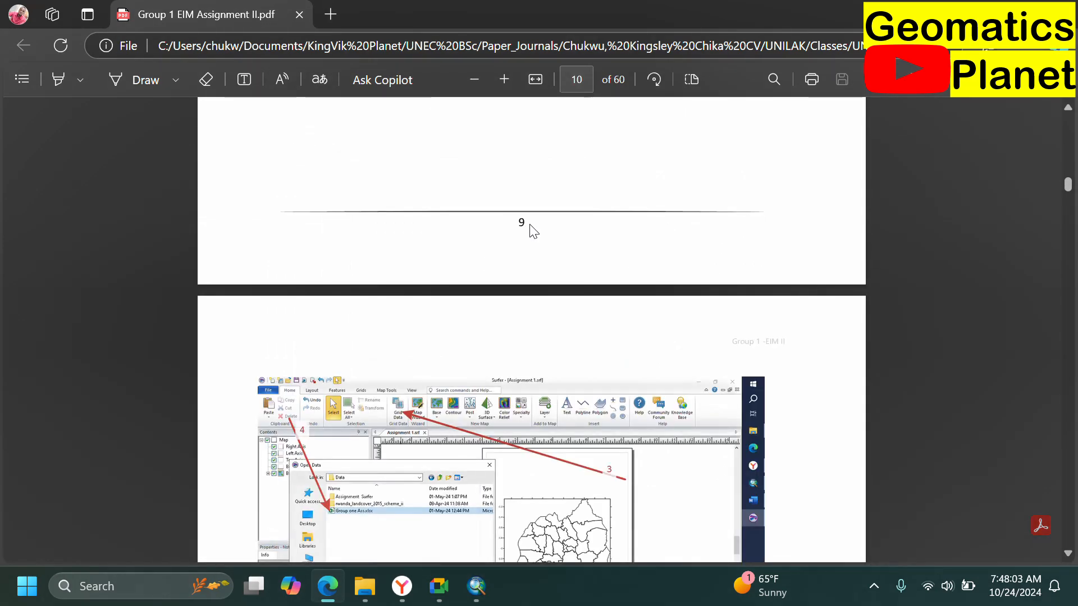
scroll(533, 231, down, 10)
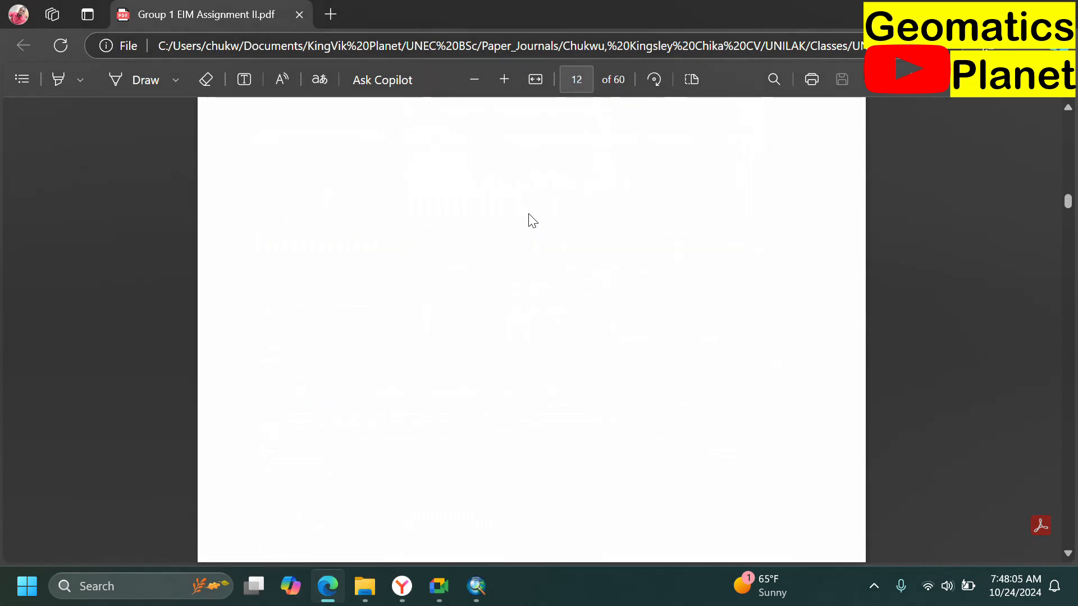
scroll(519, 220, down, 10)
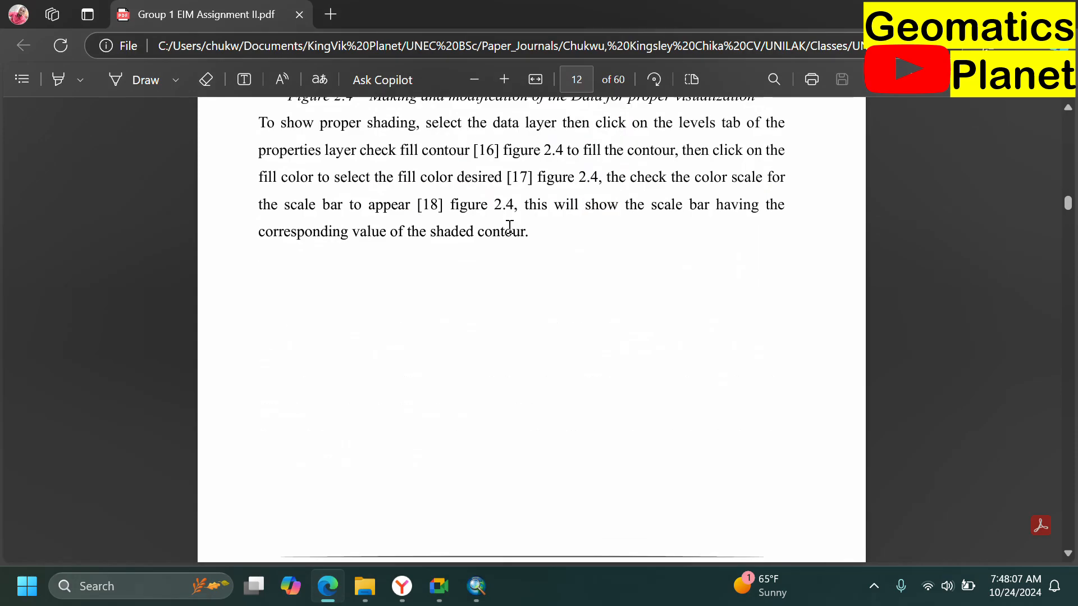
scroll(496, 210, down, 15)
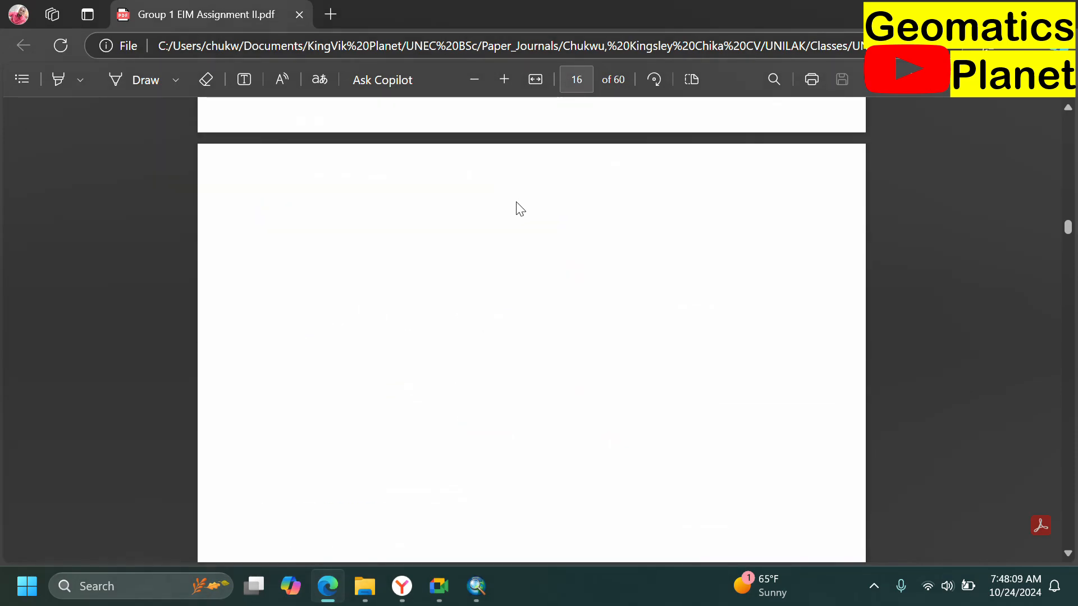
scroll(520, 217, down, 15)
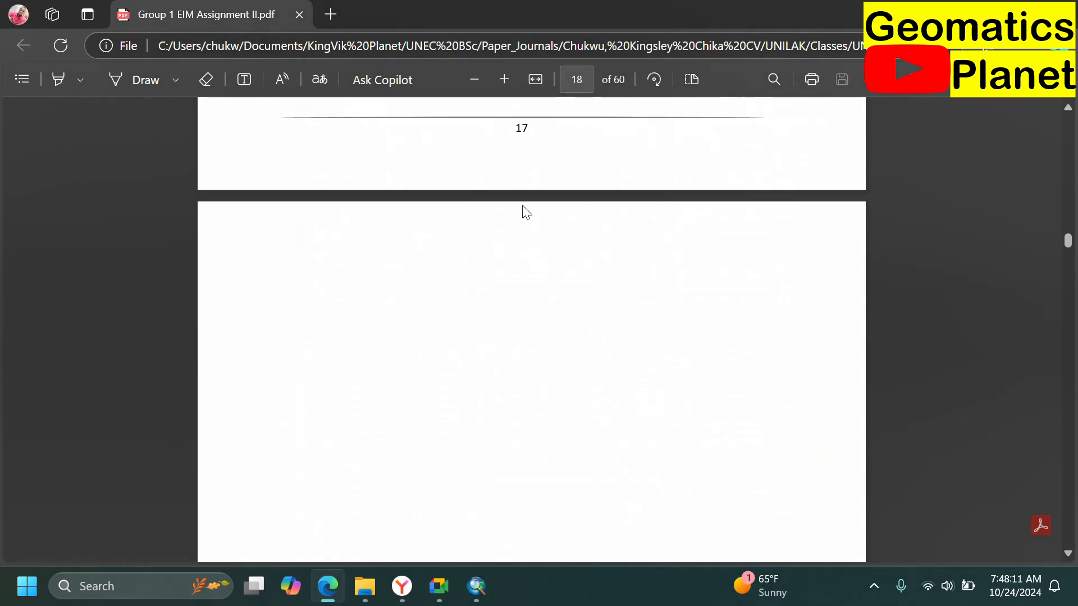
scroll(513, 194, down, 15)
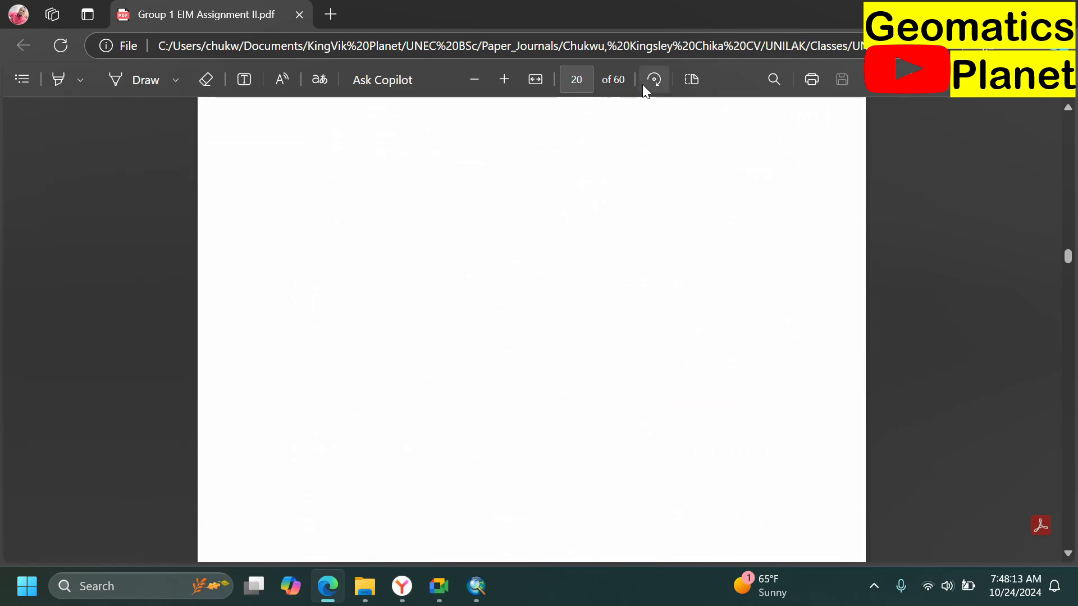
scroll(617, 278, down, 15)
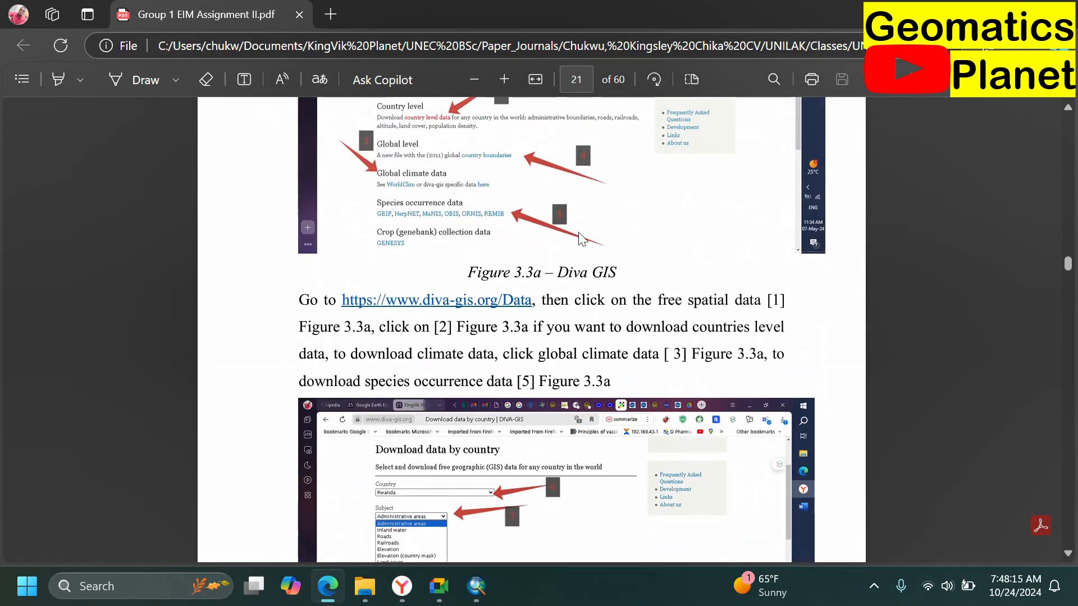
scroll(587, 230, down, 15)
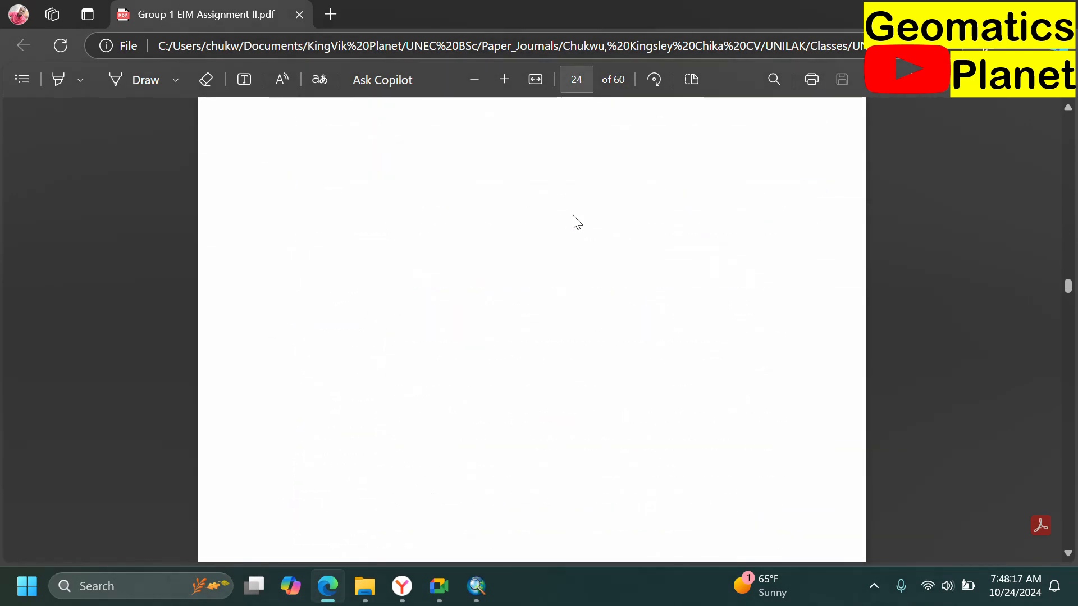
scroll(577, 222, down, 15)
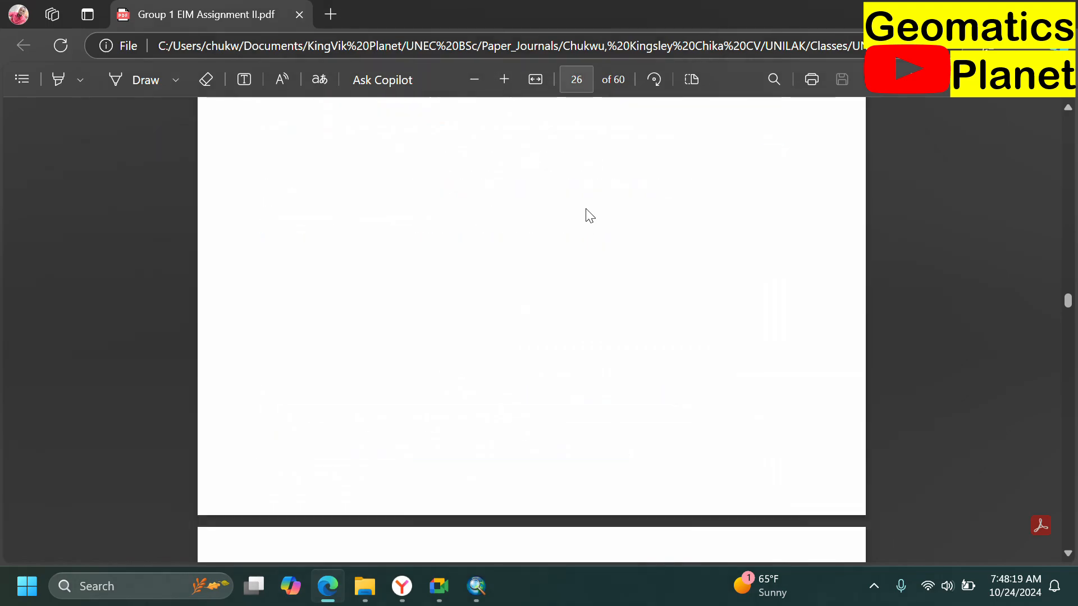
scroll(587, 198, down, 15)
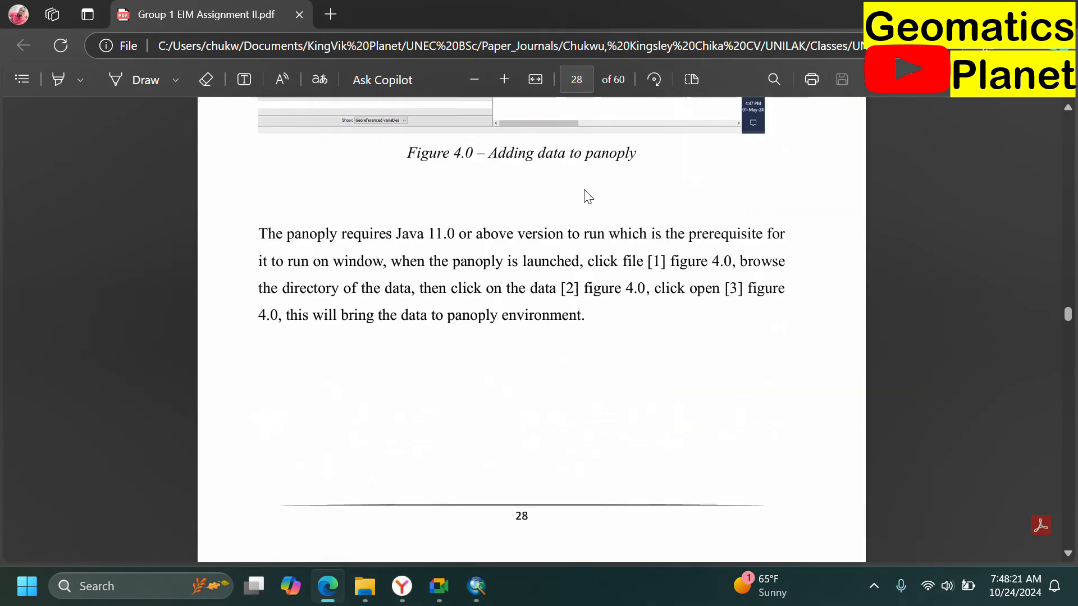
Step: Review the Assignment 4 instructions on Panoply's Java prerequisite and adding data, up to the metadata figure
scroll(588, 197, down, 5)
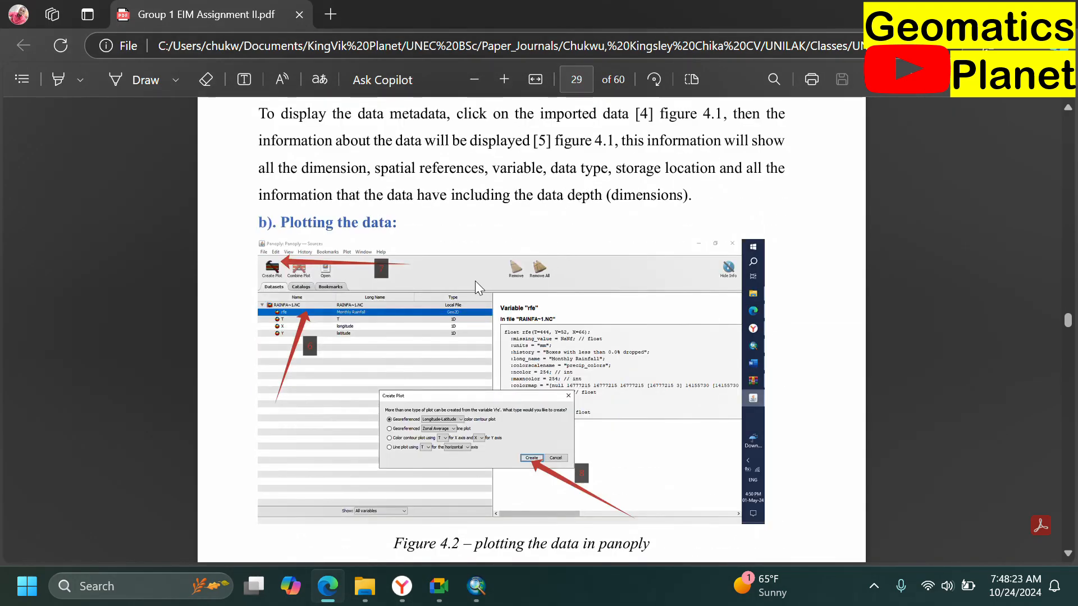
scroll(474, 280, up, 12)
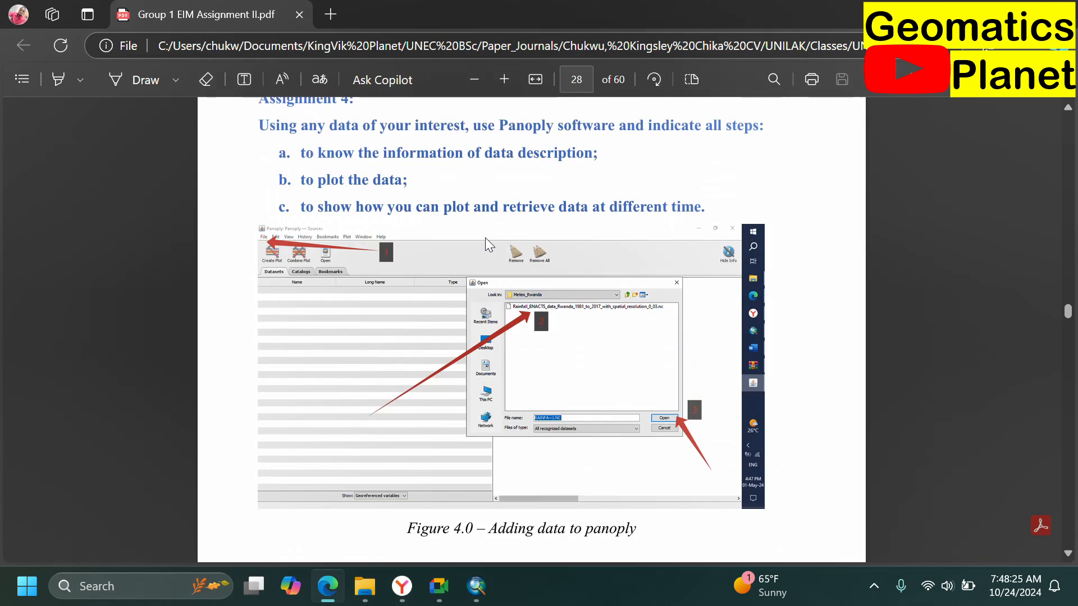
scroll(485, 238, up, 5)
scroll(486, 241, down, 13)
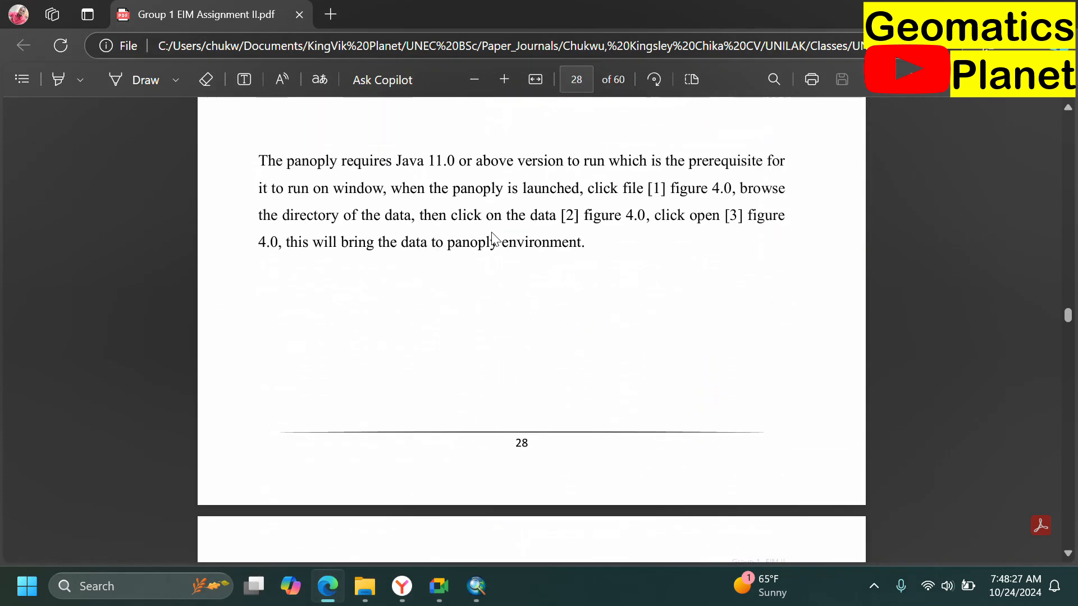
scroll(493, 235, down, 10)
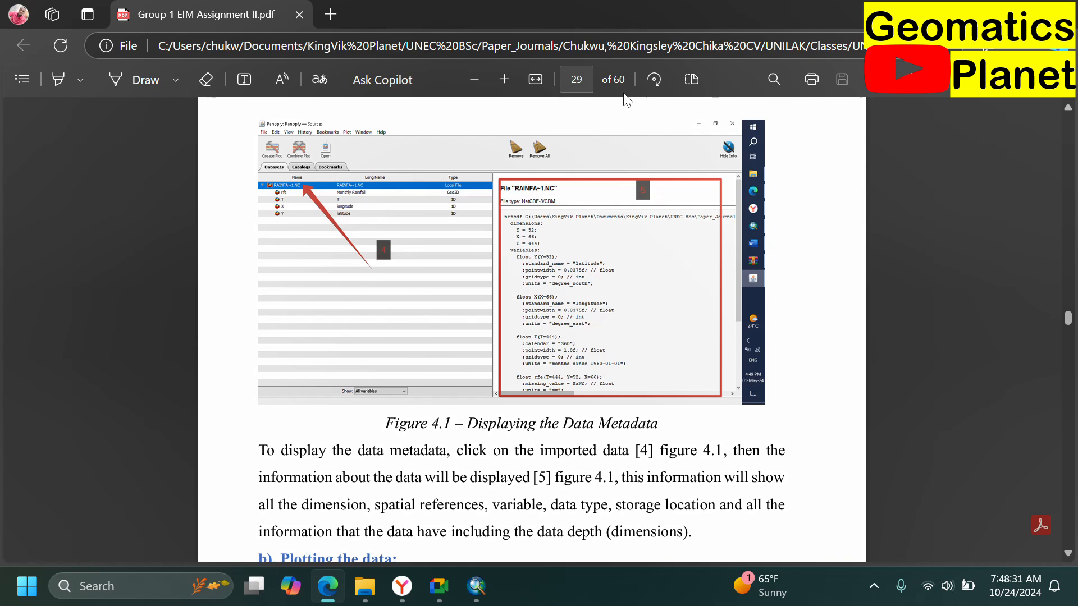
Step: Fit the PDF to the page width and examine the figures on displaying metadata and creating a plot in Panoply
click(536, 80)
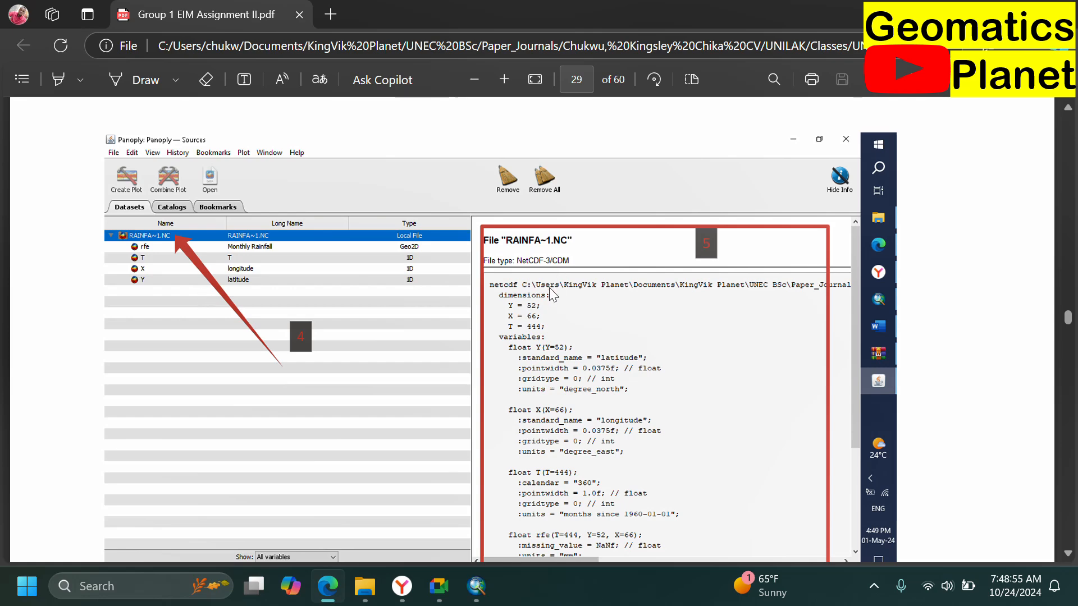
scroll(570, 294, down, 10)
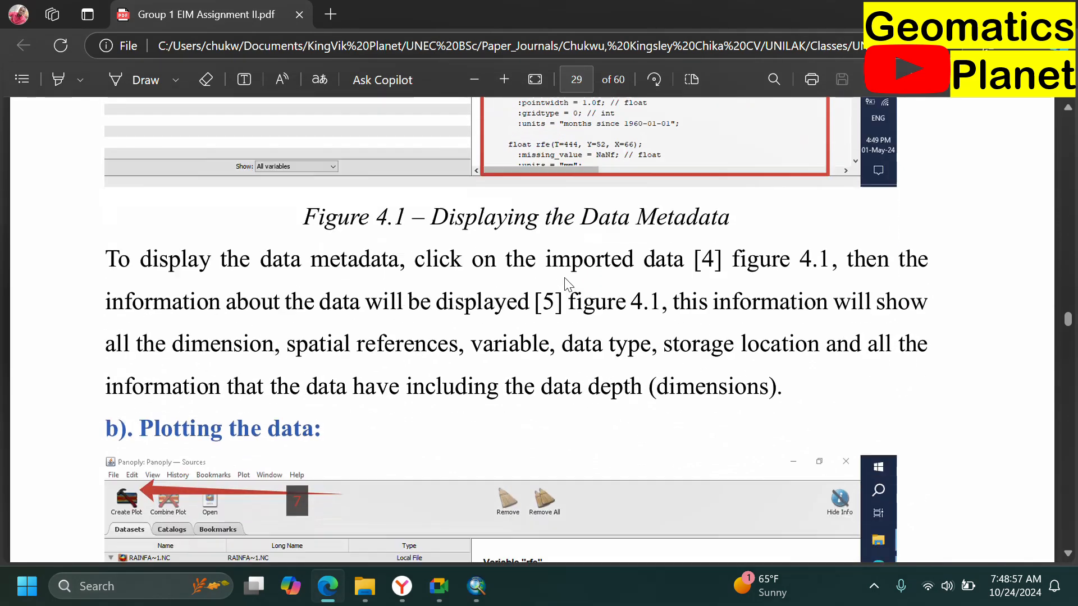
scroll(393, 258, up, 2)
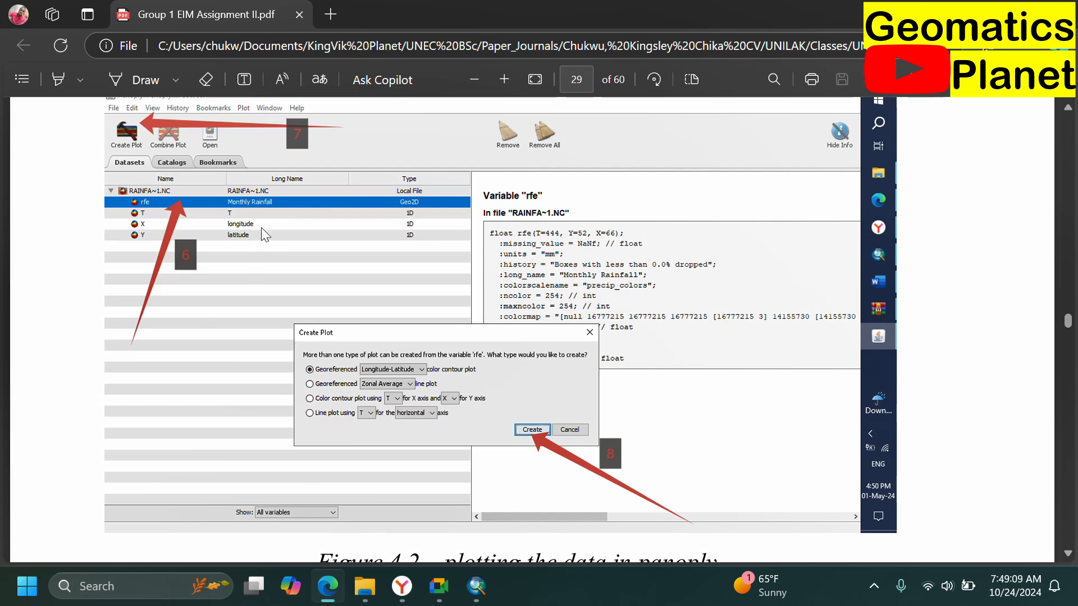
scroll(514, 337, down, 10)
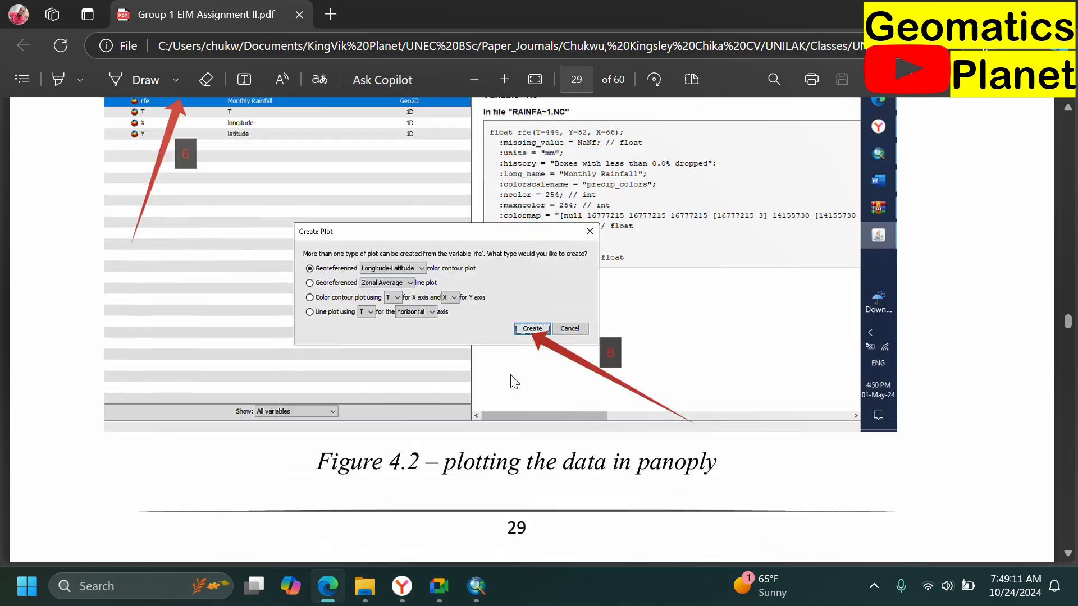
scroll(529, 295, up, 1)
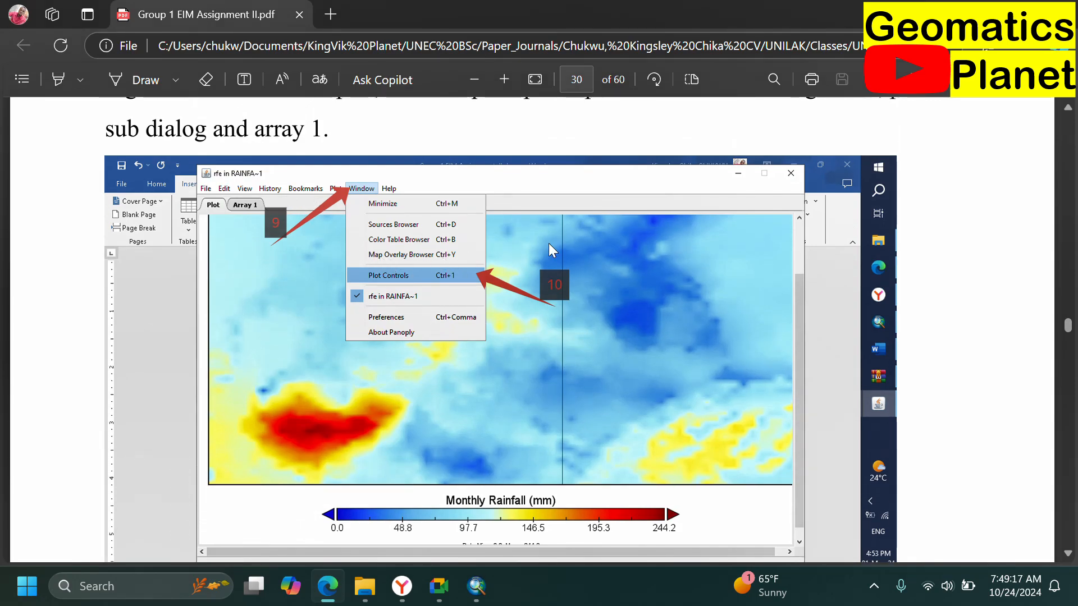
Step: Review the assignment's Panoply plot controls figures covering contours, grid, overlays and scale settings
scroll(564, 250, down, 10)
scroll(389, 307, down, 2)
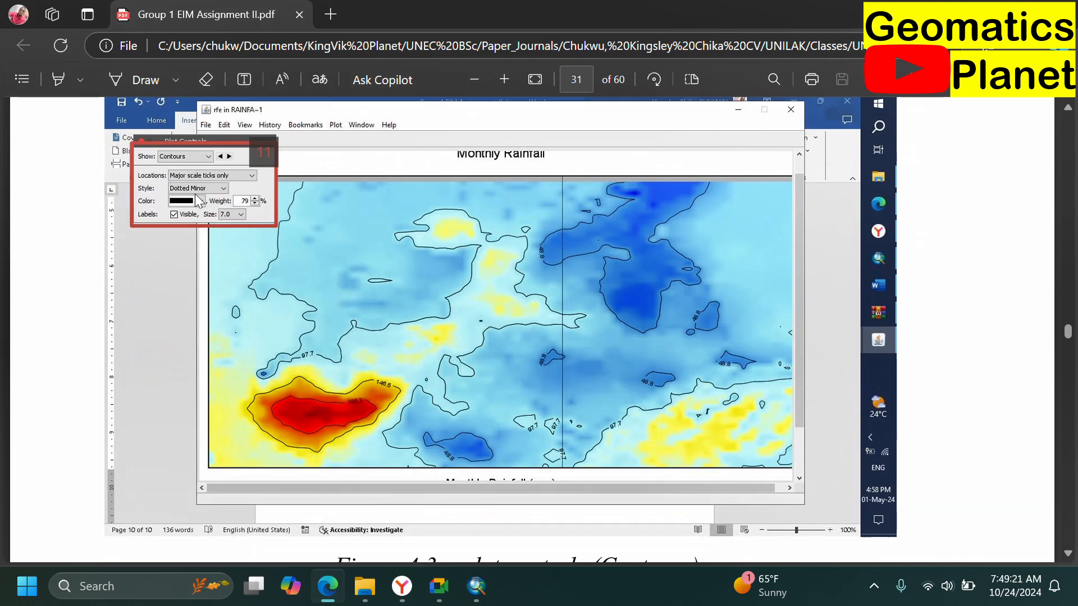
scroll(548, 275, down, 12)
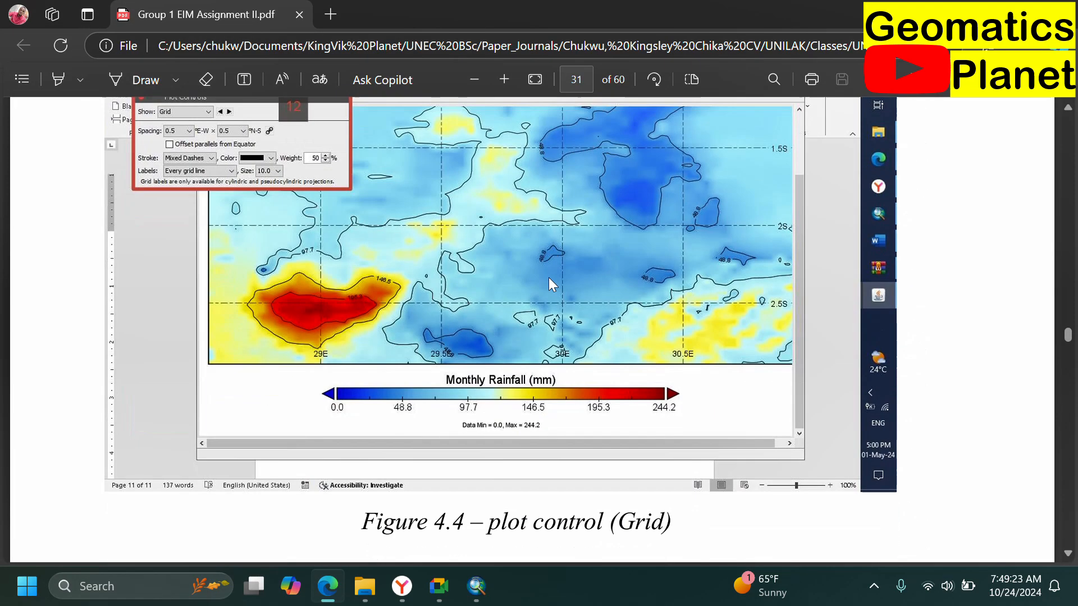
scroll(530, 286, up, 3)
scroll(520, 291, down, 10)
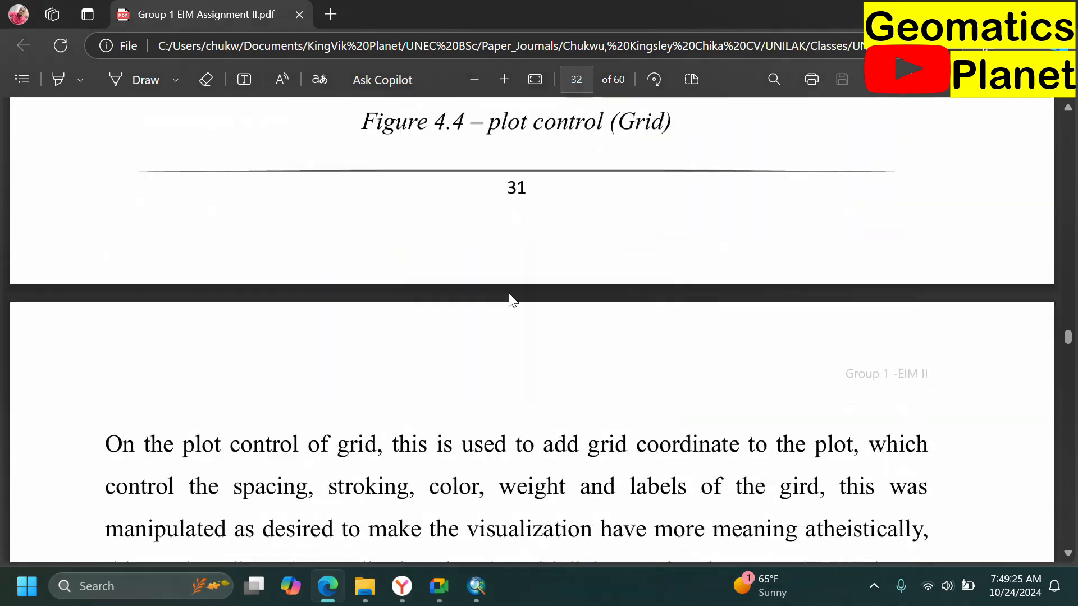
scroll(513, 287, down, 20)
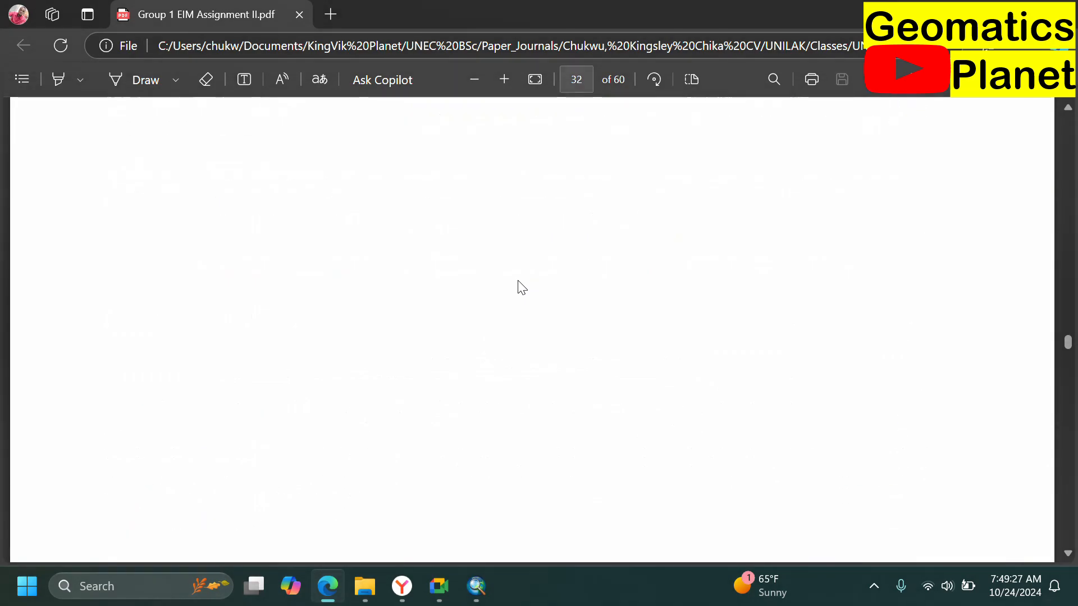
scroll(521, 282, down, 10)
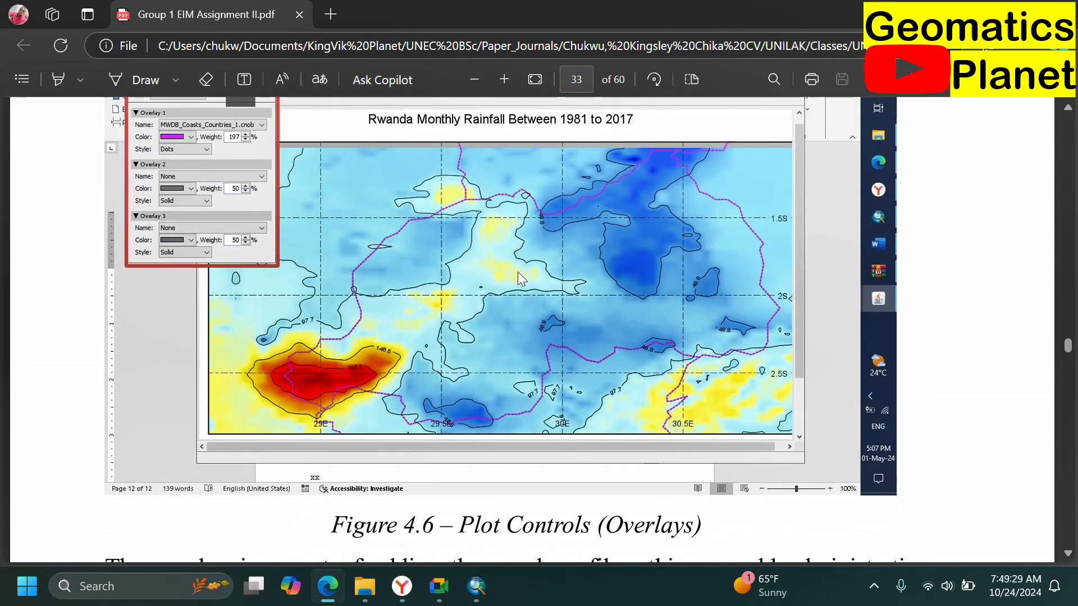
scroll(519, 268, down, 20)
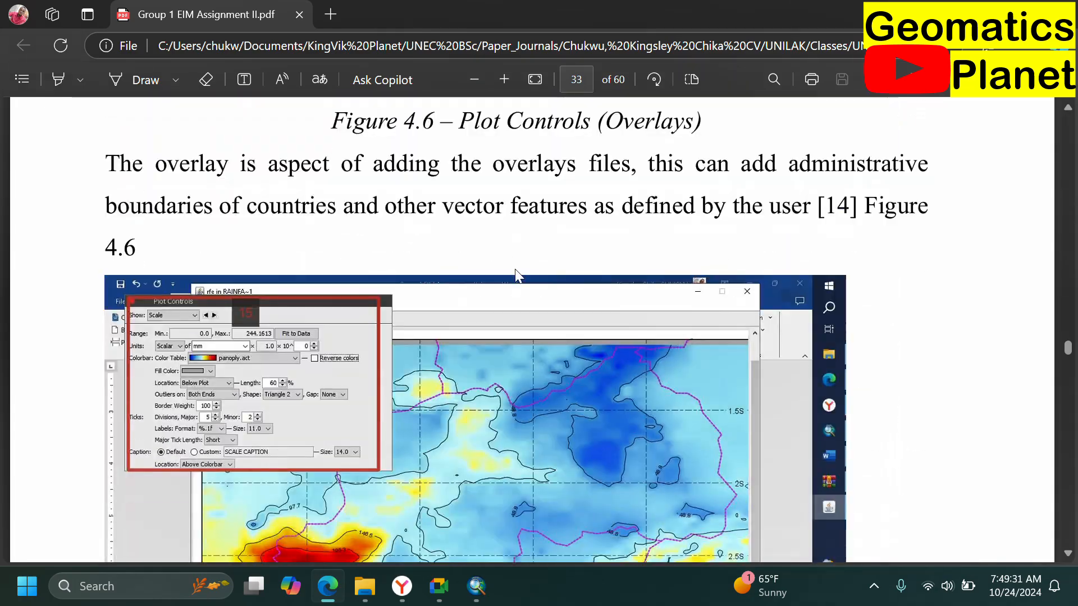
Step: Examine the PDF's instructions on exporting the Panoply plot and the exported Rwanda monthly rainfall map in Figure 4.9
scroll(522, 267, down, 20)
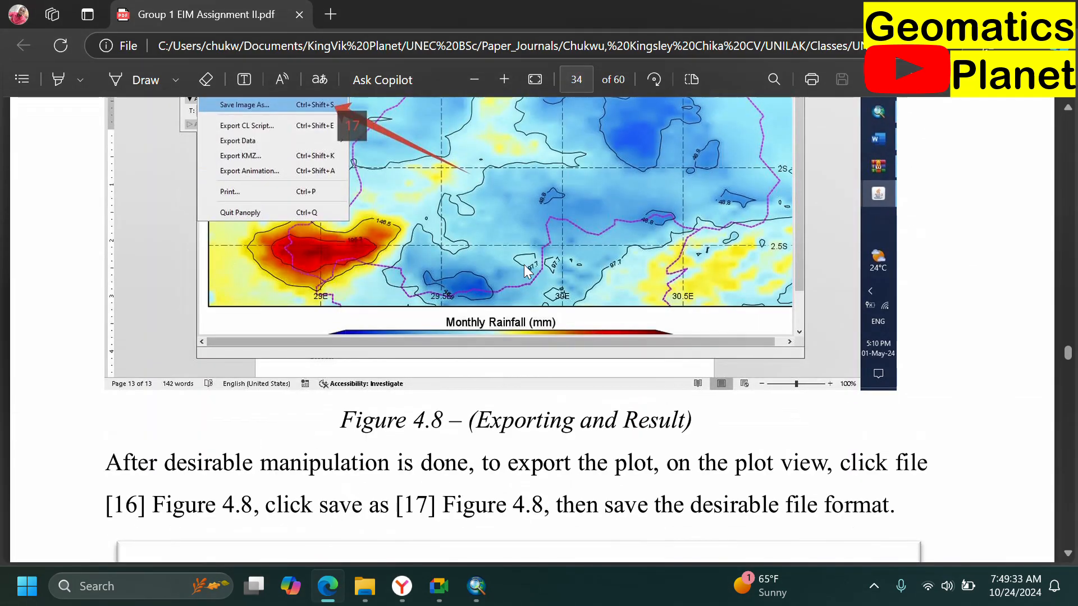
scroll(526, 270, down, 7)
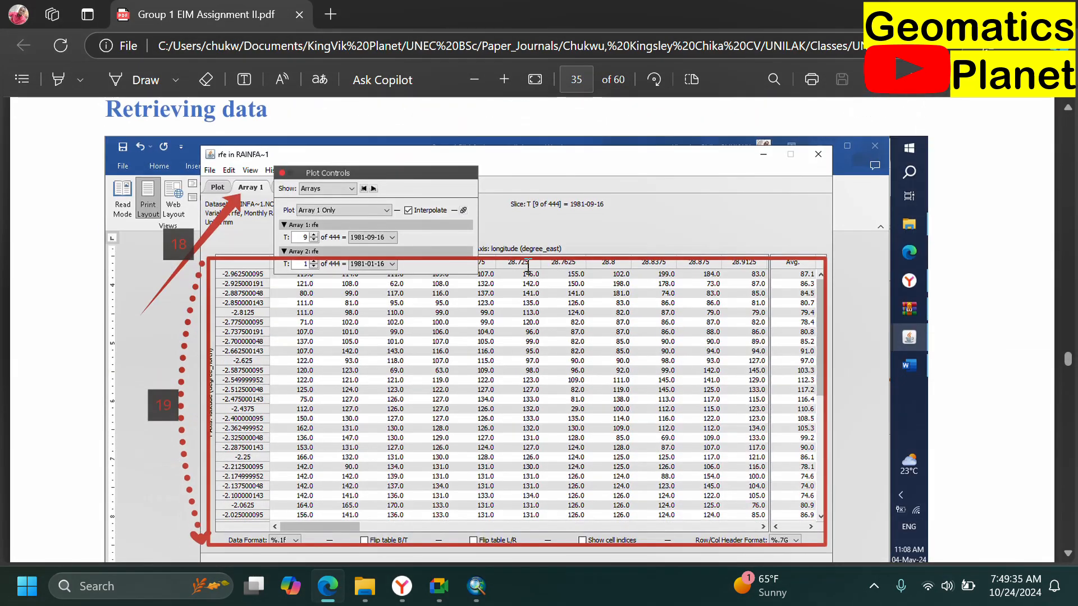
scroll(527, 263, up, 12)
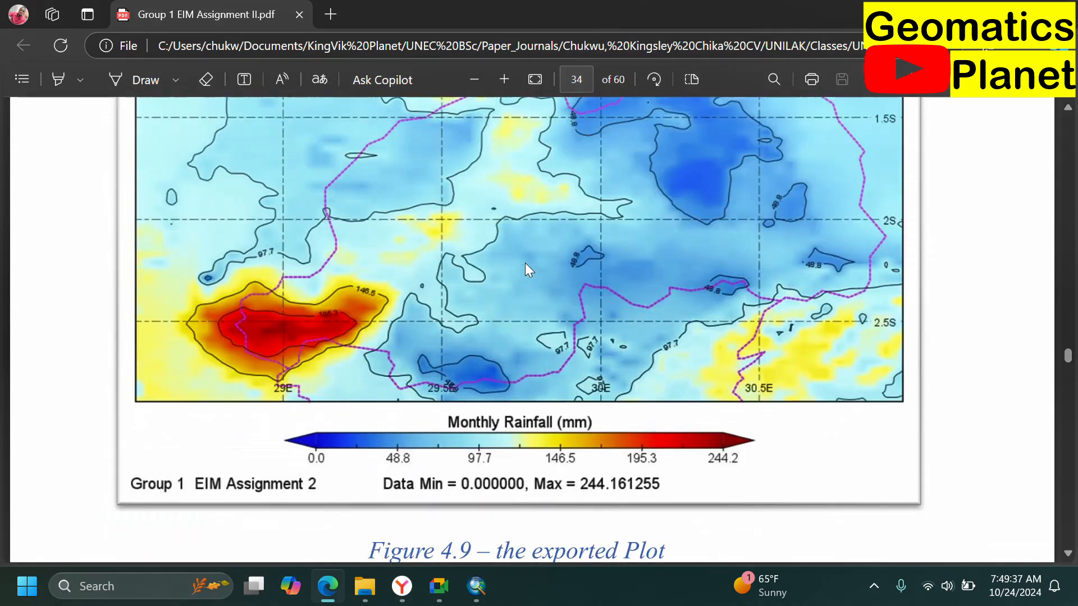
scroll(426, 292, down, 3)
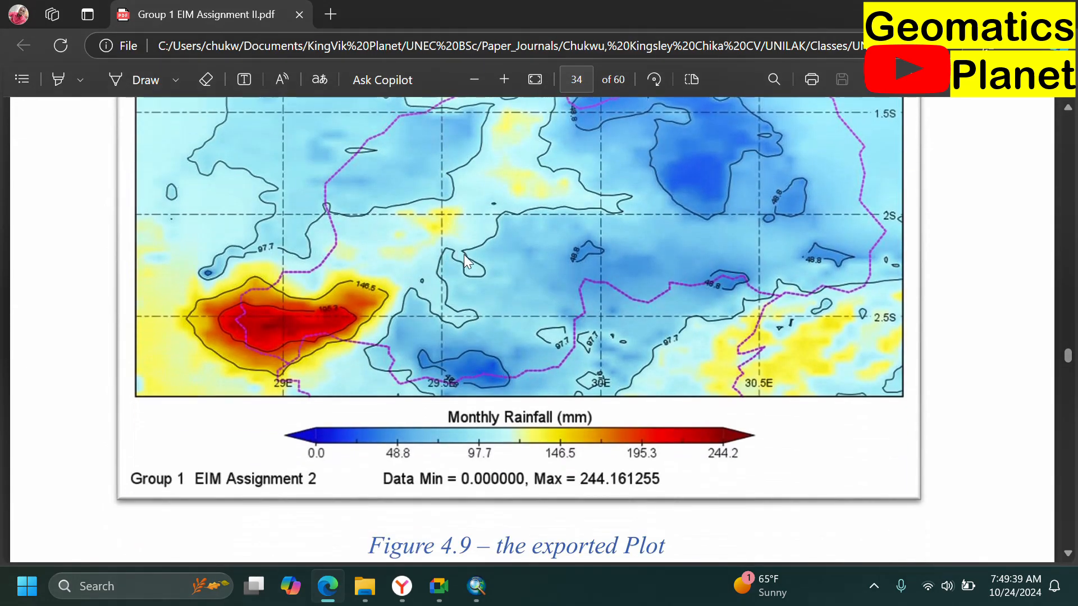
scroll(496, 341, up, 3)
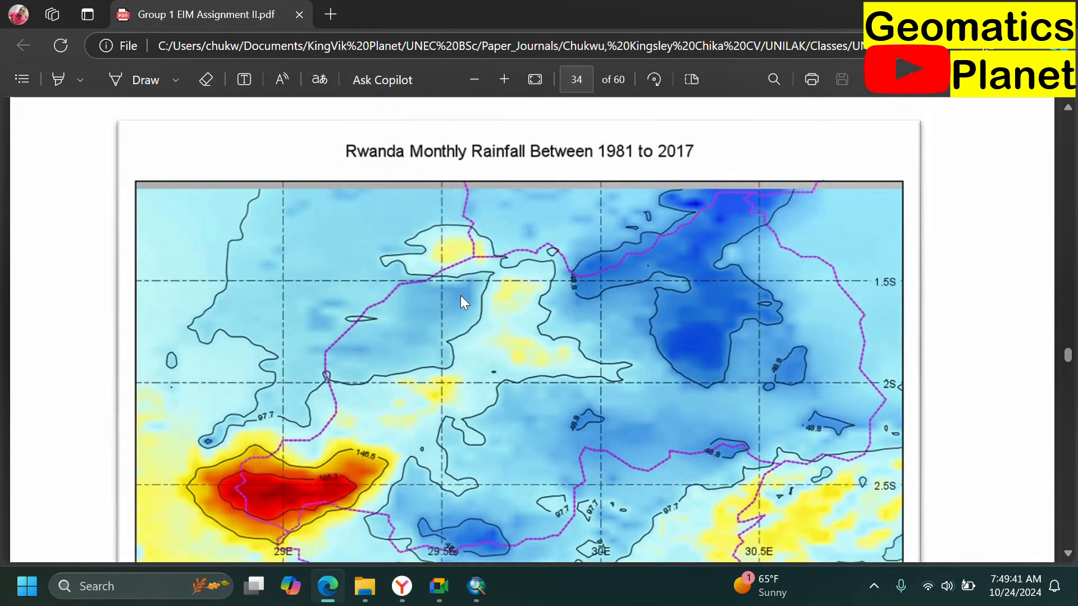